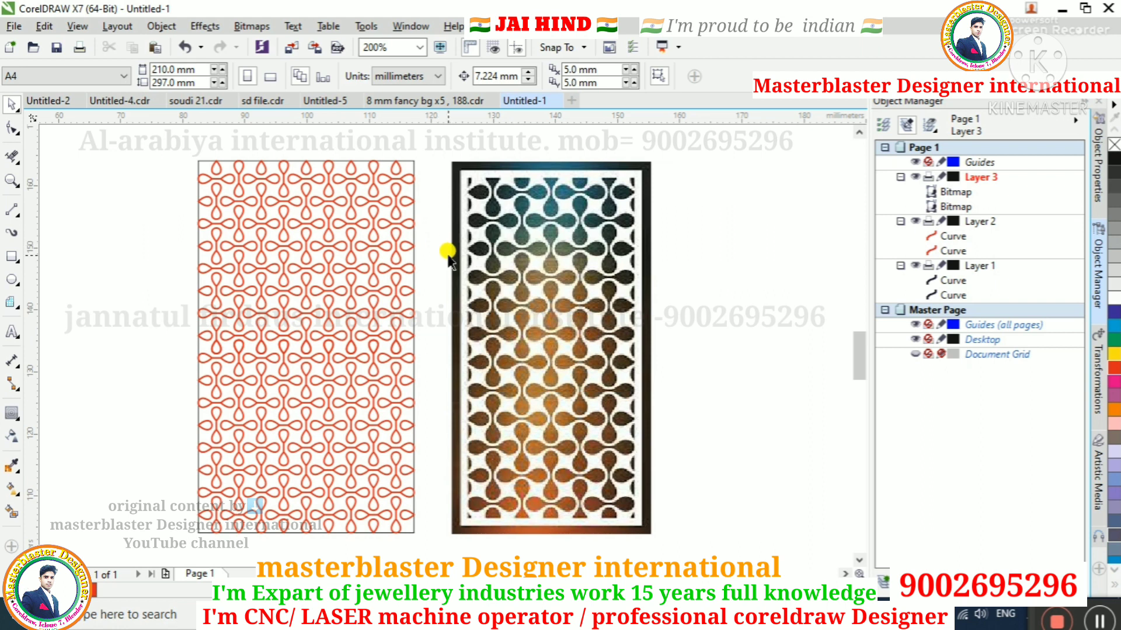
# Delete the red line pattern and its rectangular frame beside the reference bitmap panel
pyautogui.scroll(-2, 447, 251)
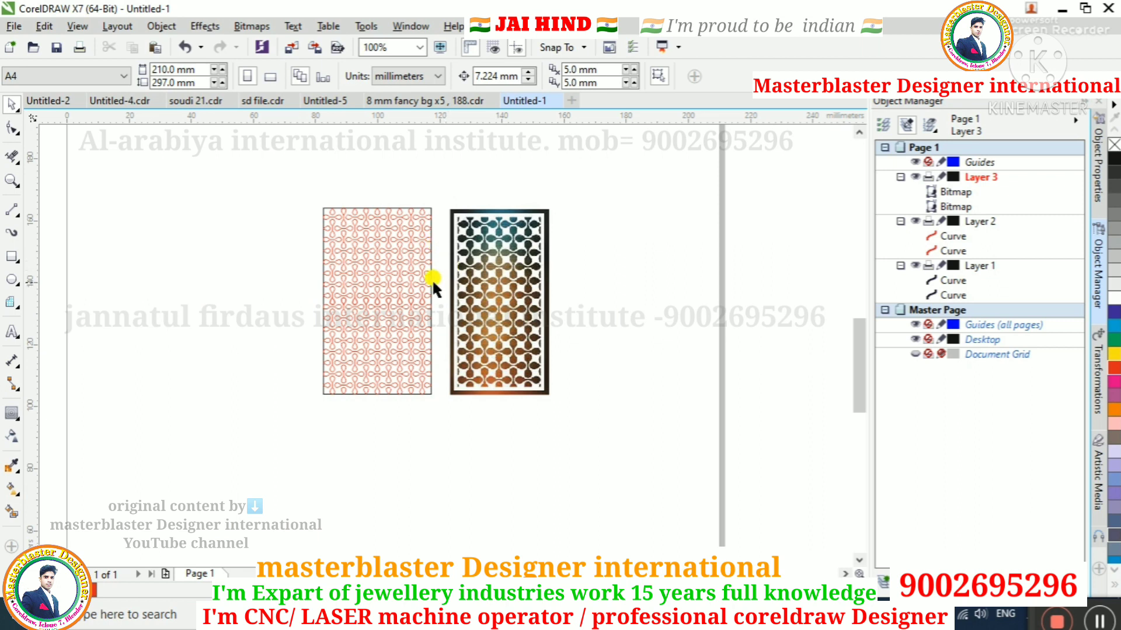
pyautogui.scroll(2, 407, 271)
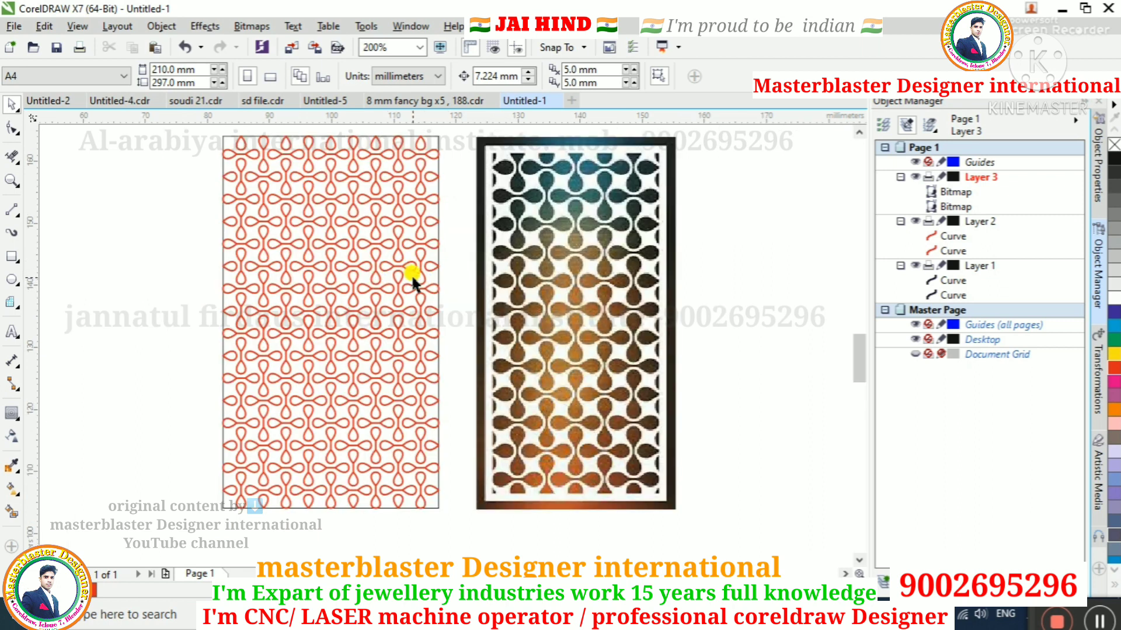
pyautogui.scroll(-2, 412, 275)
pyautogui.moveTo(222, 160); pyautogui.dragTo(432, 433)
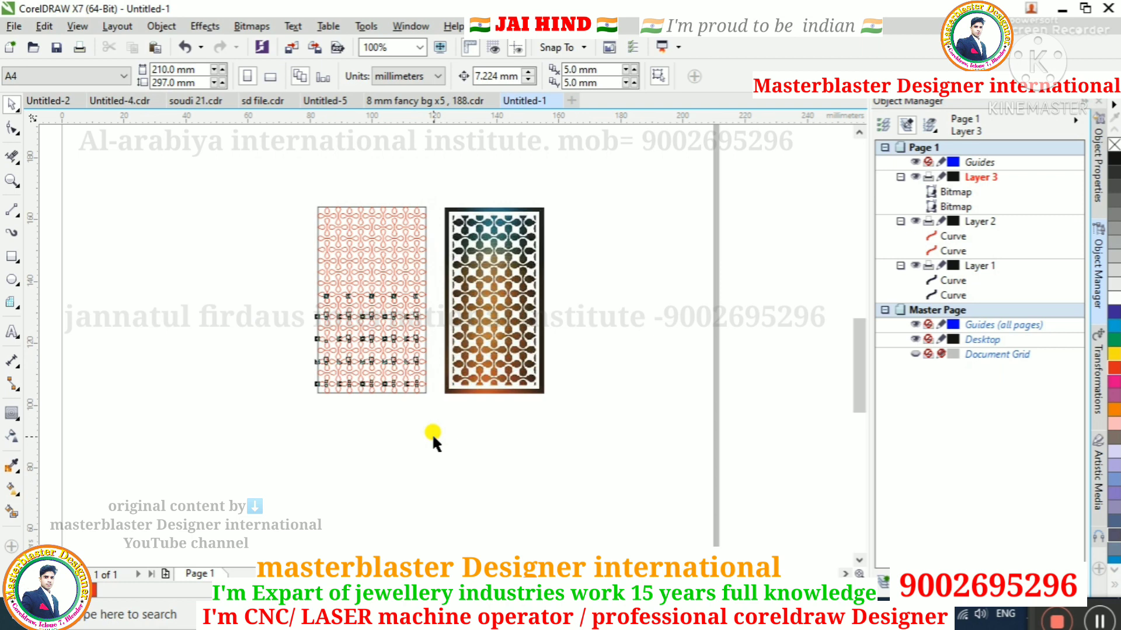
pyautogui.press('Delete')
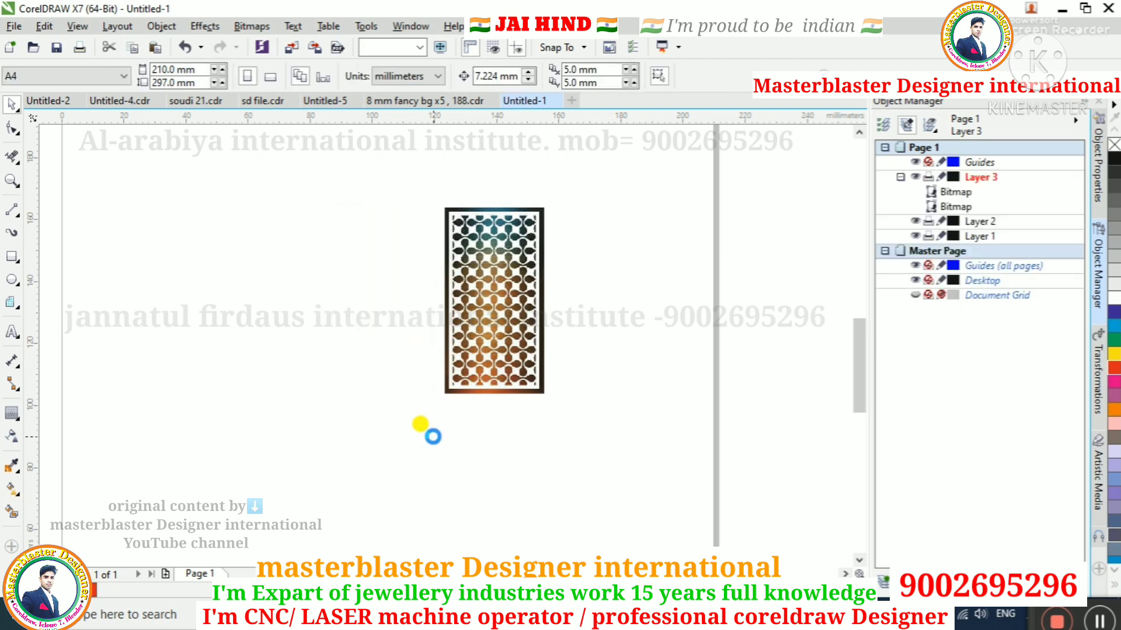
# Draw a circle about 7.5 mm in diameter around one four-drop motif of the reference panel
pyautogui.scroll(2, 494, 245)
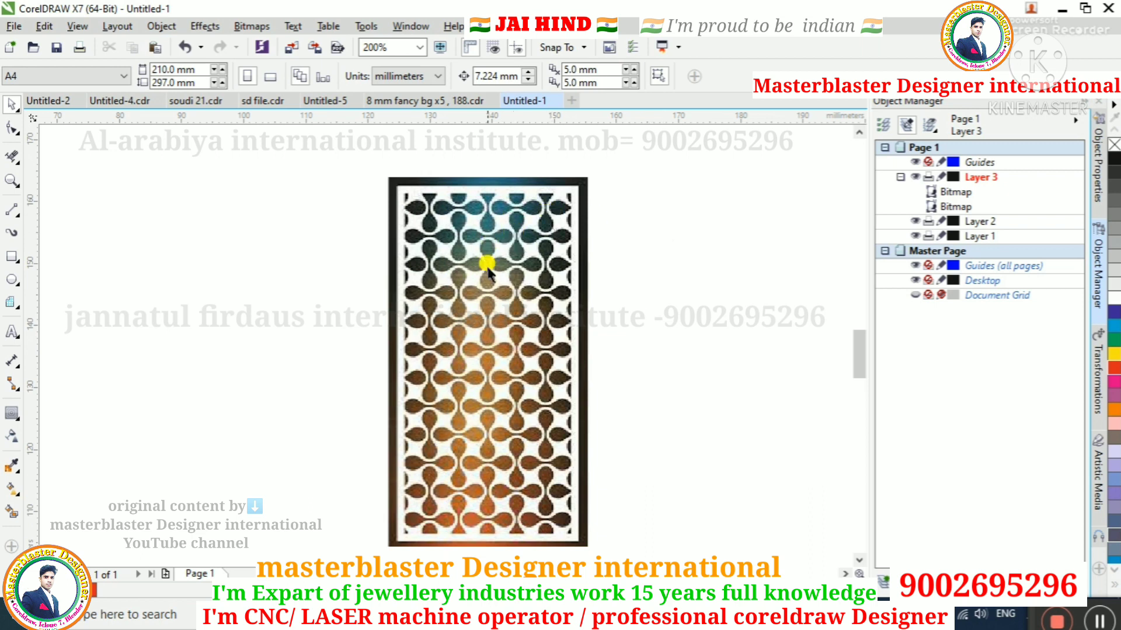
pyautogui.scroll(2, 484, 254)
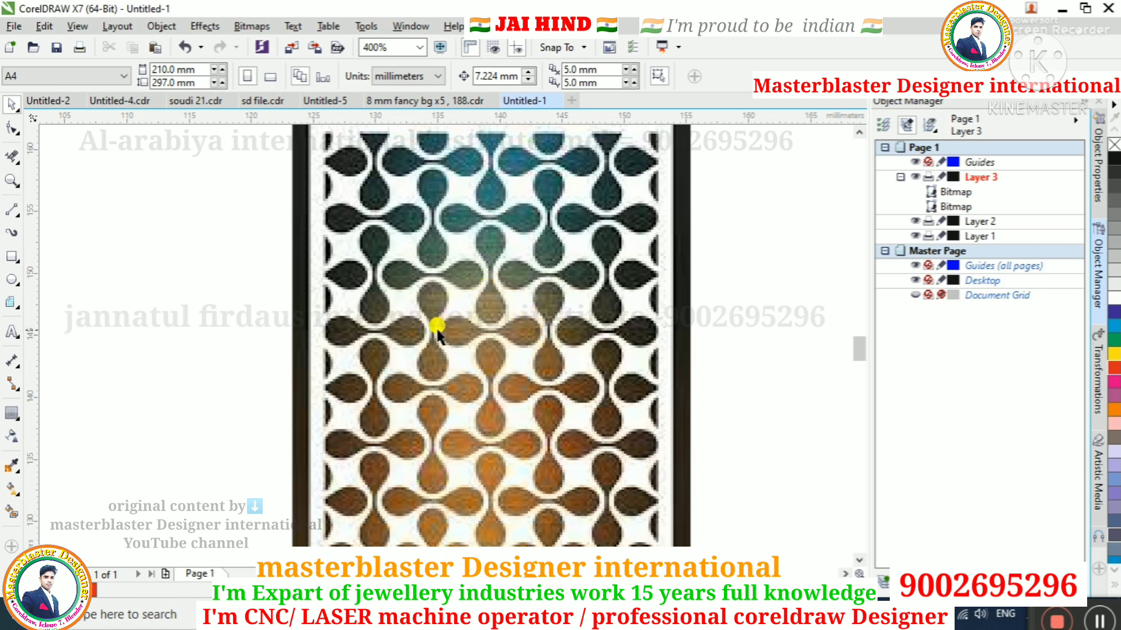
pyautogui.click(12, 280)
pyautogui.moveTo(403, 305); pyautogui.dragTo(469, 368)
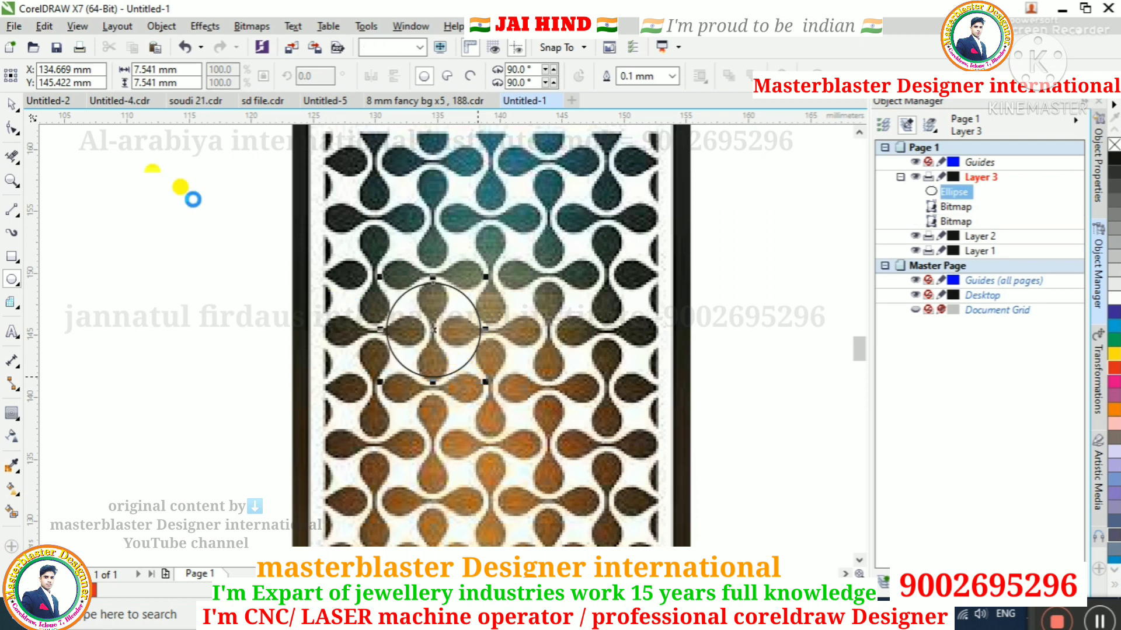
pyautogui.click(11, 104)
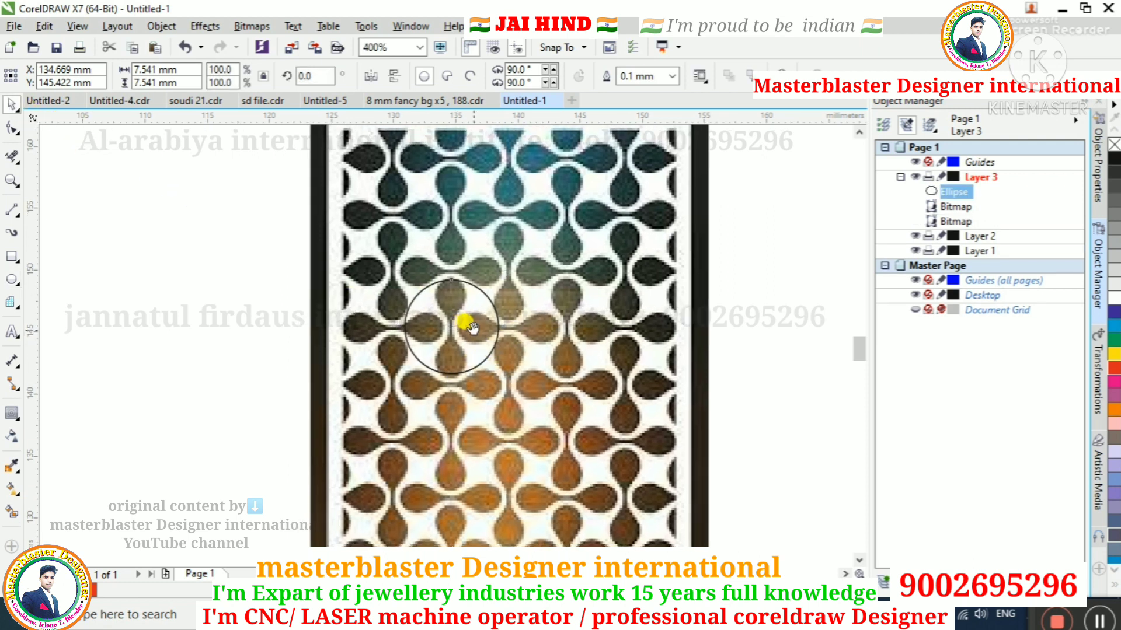
# Compare the circle with another four-drop motif and place it in the empty area beside the reference panel
pyautogui.scroll(1, 451, 265)
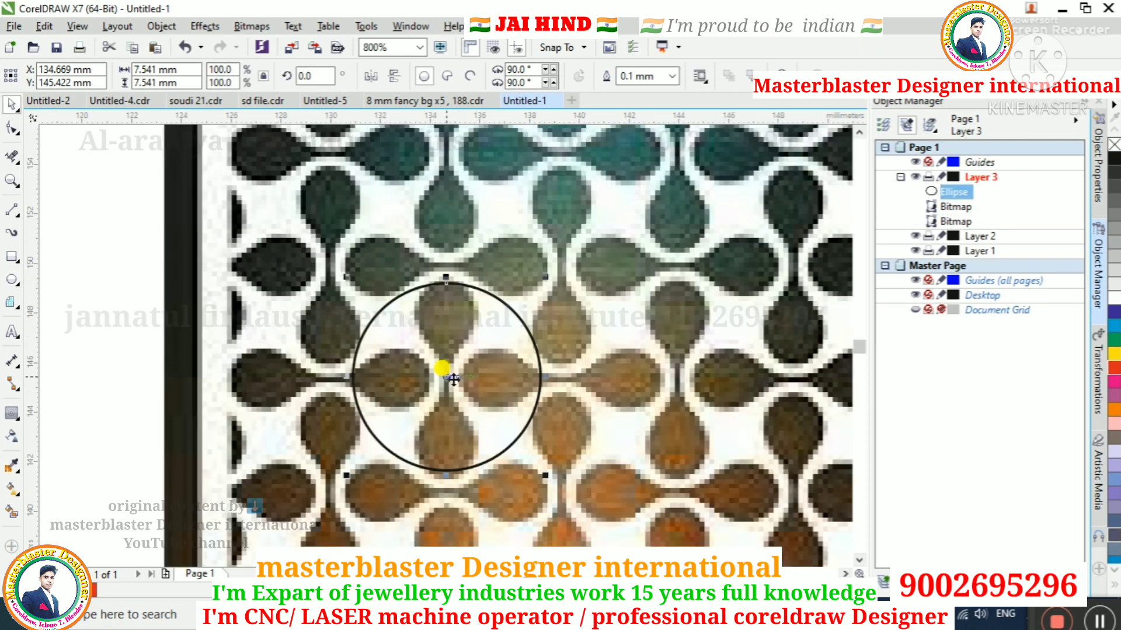
pyautogui.moveTo(436, 354); pyautogui.dragTo(675, 269)
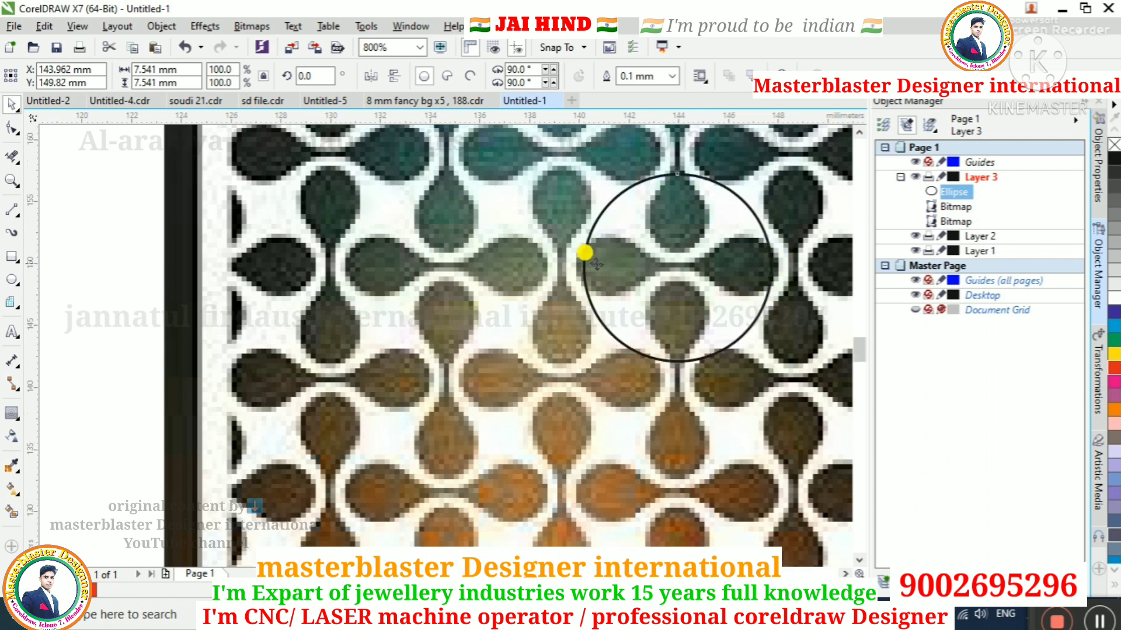
pyautogui.scroll(-3, 592, 259)
pyautogui.hotkey('ctrl', 'z')
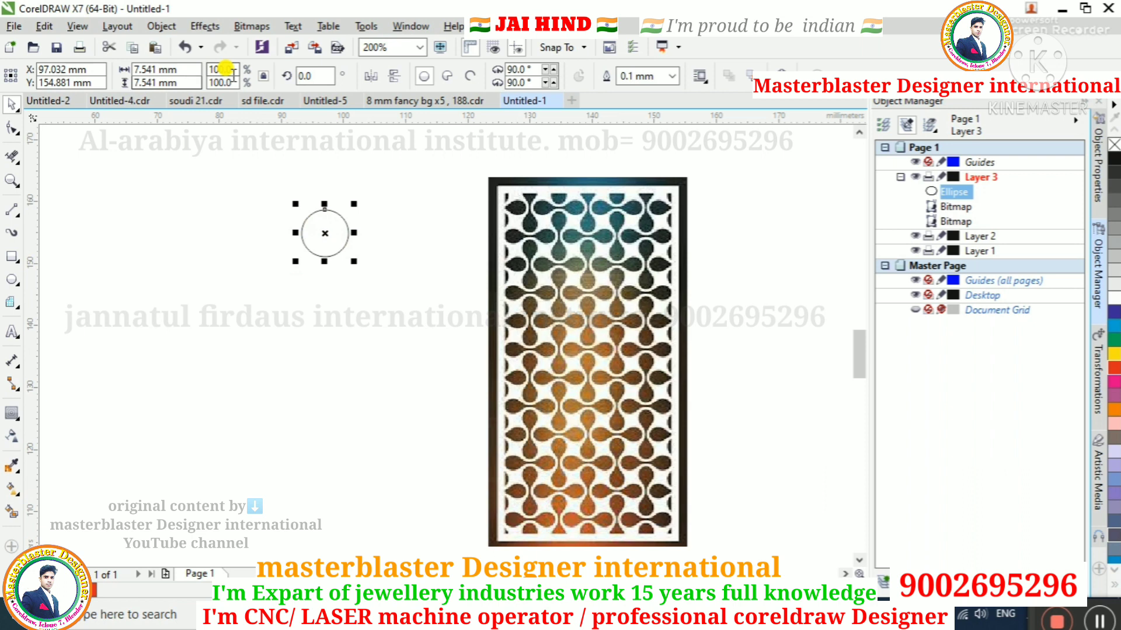
# Set the circle's diameter to 8 mm and deselect it
pyautogui.doubleClick(174, 74)
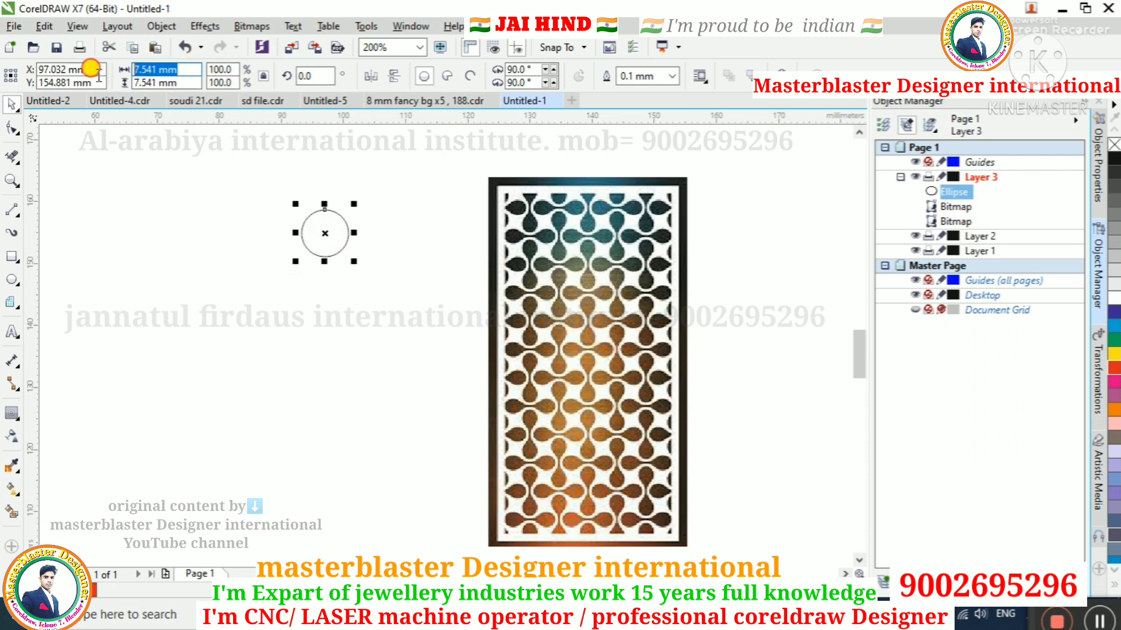
pyautogui.write('8')
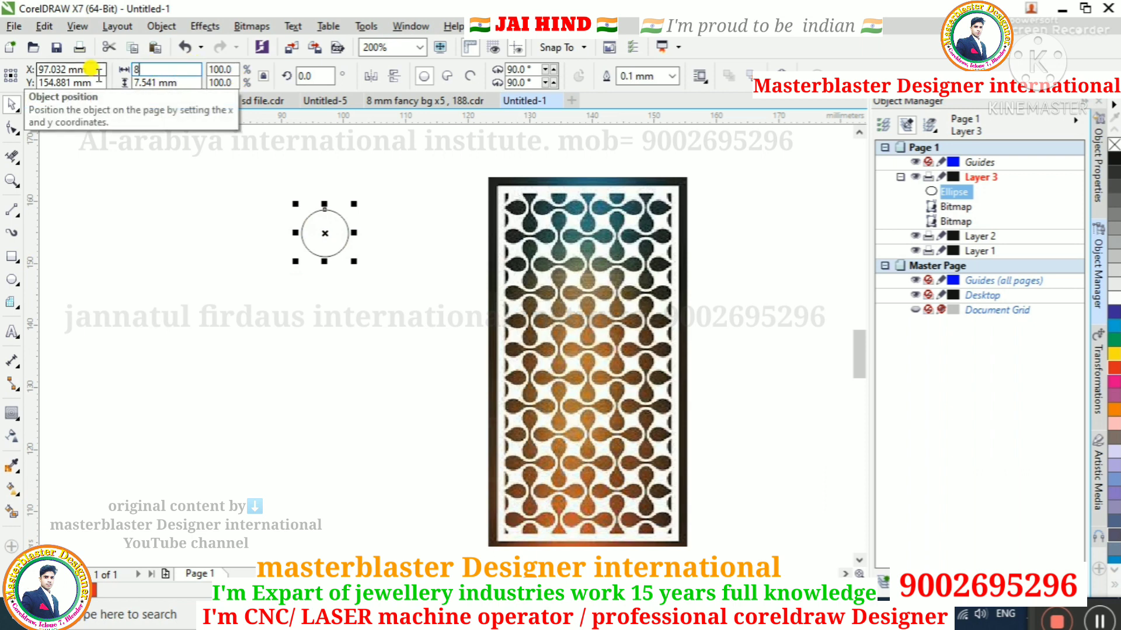
pyautogui.press('Return')
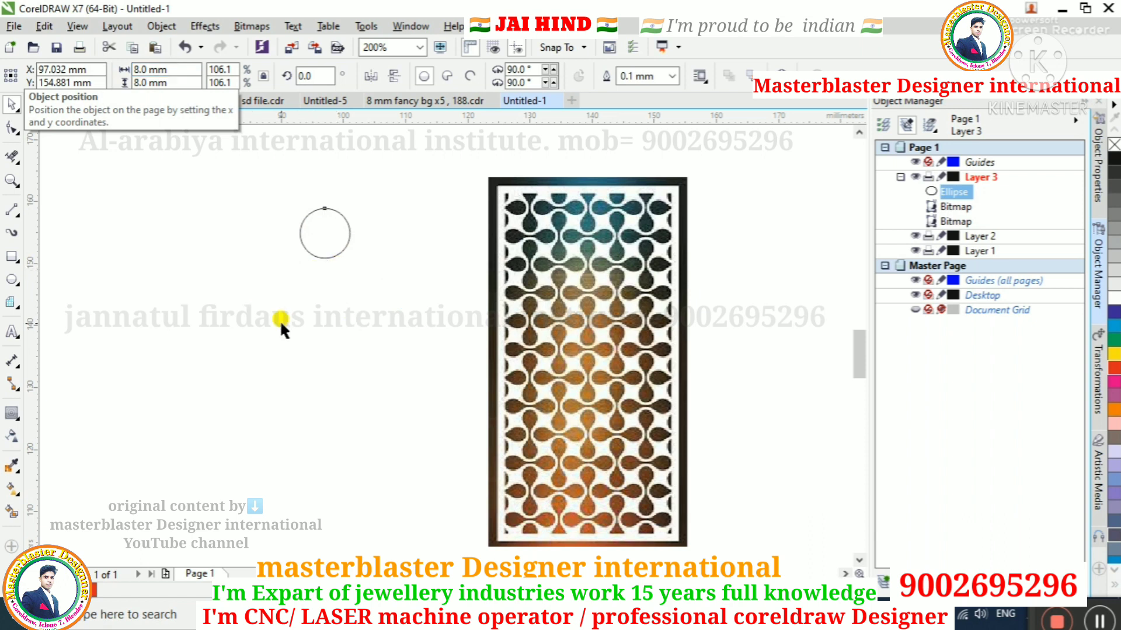
pyautogui.click(280, 320)
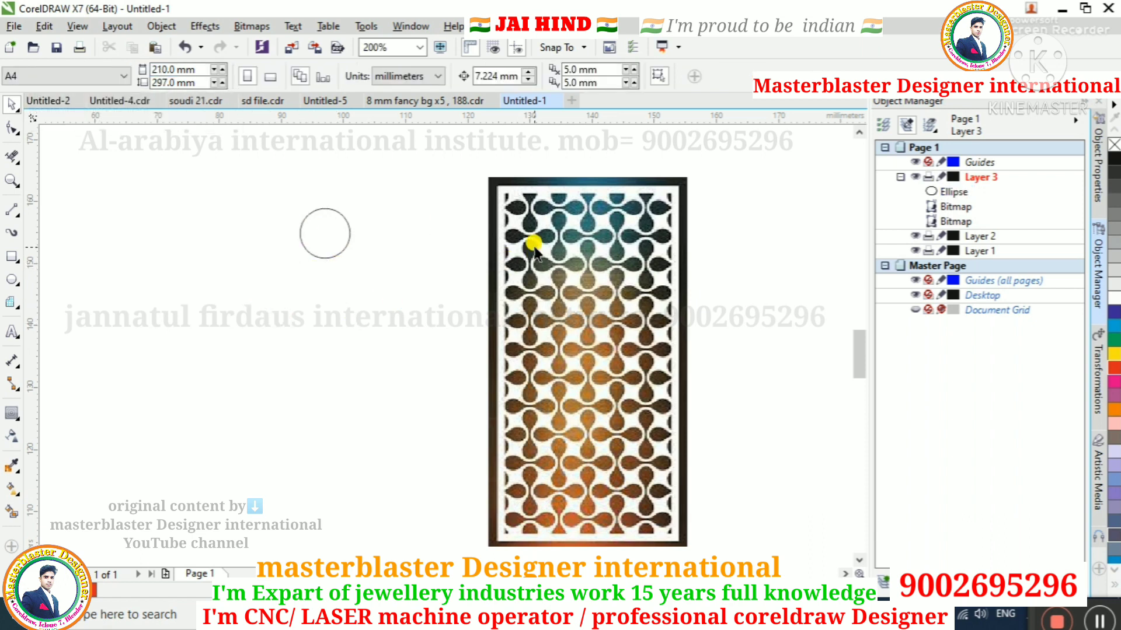
# Draw a vertical 3-Point Curve beside the circle, about 1.7 mm wide and 4.8 mm high, bulging outward near its upper end
pyautogui.scroll(2, 533, 248)
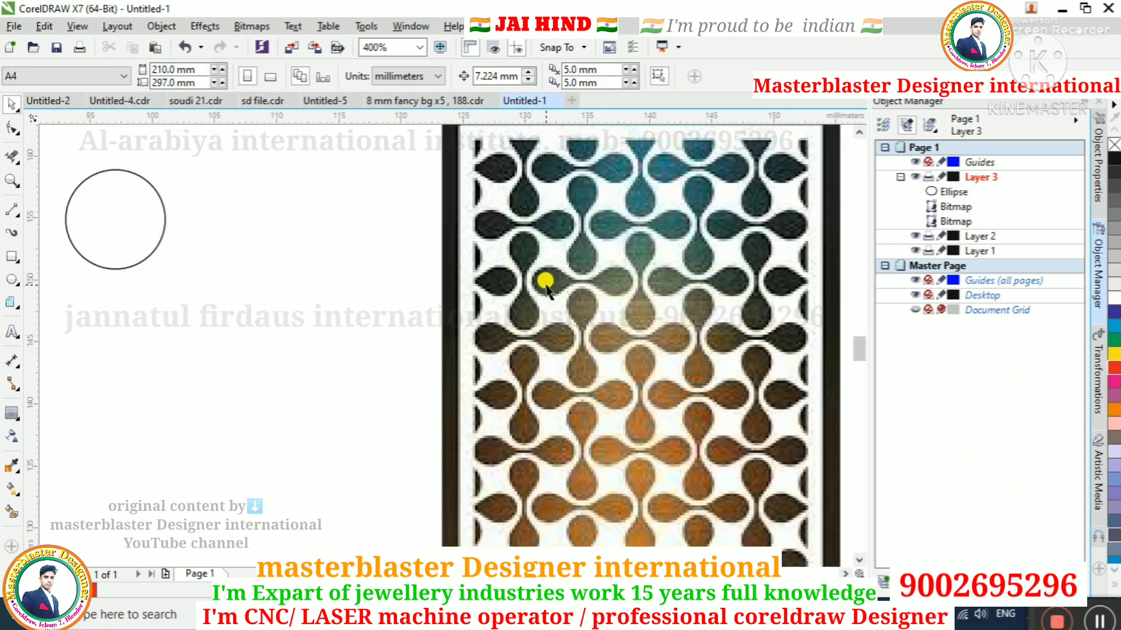
pyautogui.scroll(-4, 537, 274)
pyautogui.scroll(2, 318, 239)
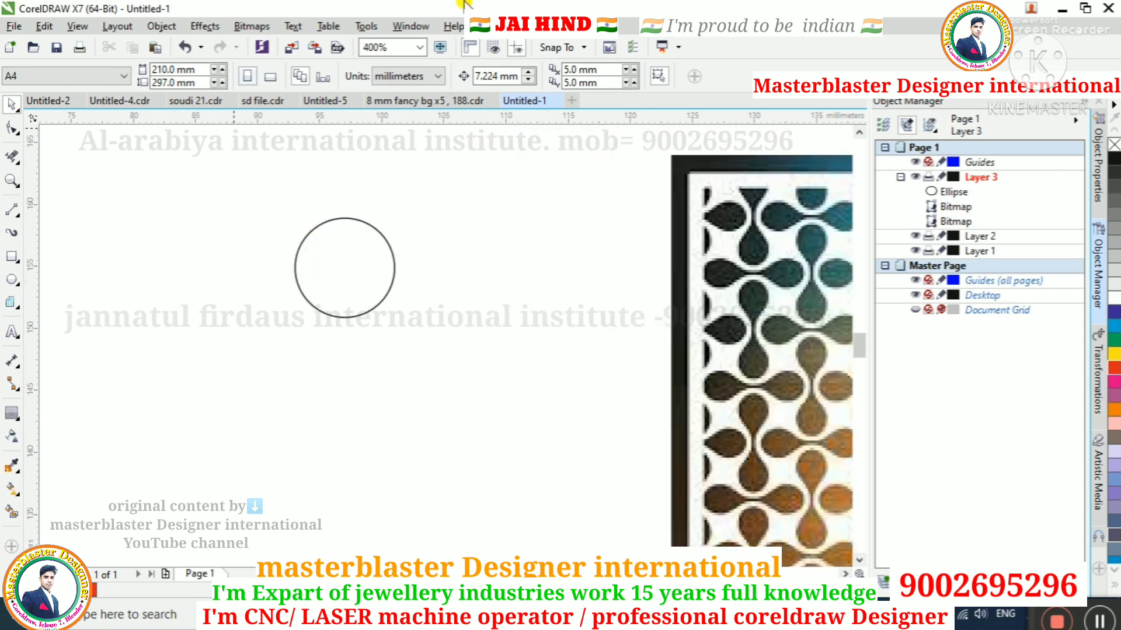
pyautogui.click(18, 213)
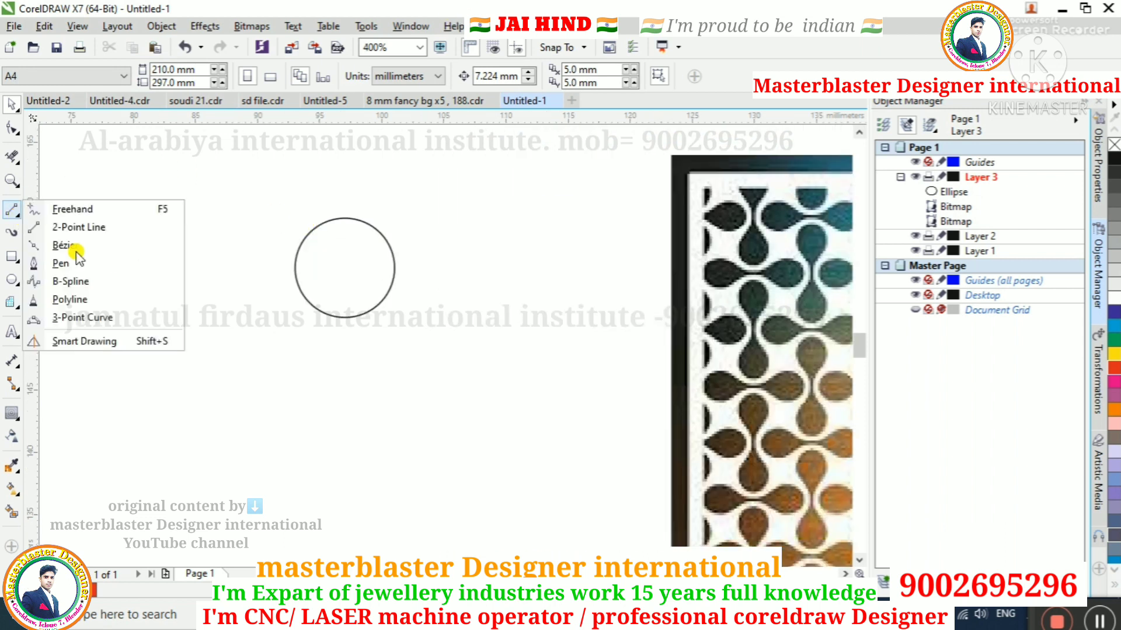
pyautogui.click(128, 318)
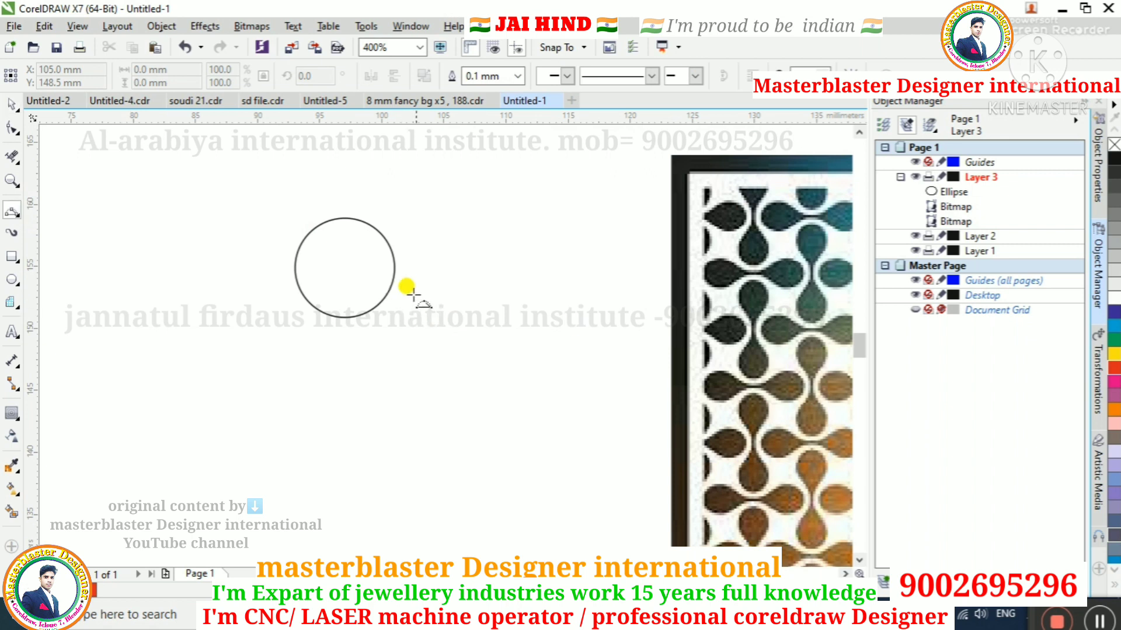
pyautogui.scroll(1, 432, 284)
pyautogui.moveTo(482, 204); pyautogui.dragTo(484, 322)
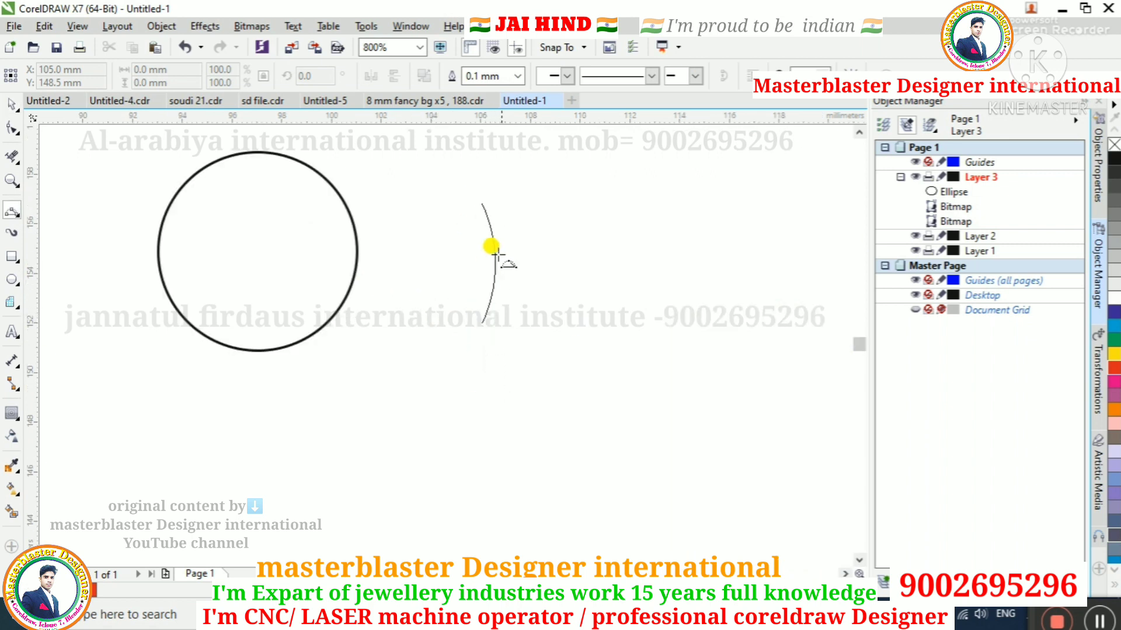
pyautogui.click(516, 226)
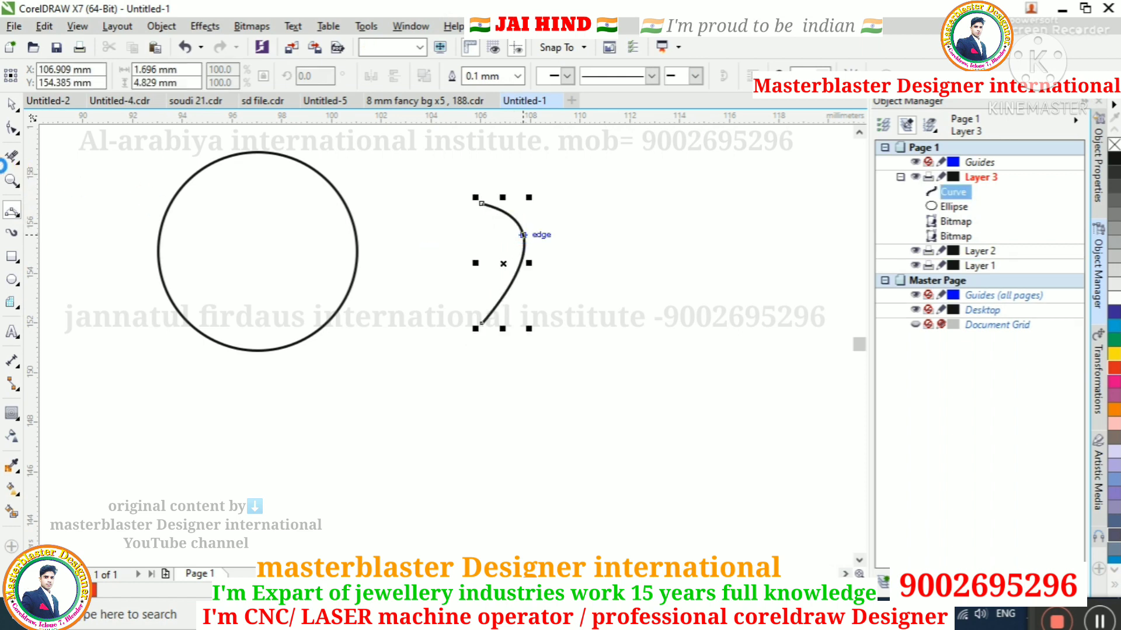
# Mirror a copy of the curve horizontally to close a drop outline and combine both halves into one object
pyautogui.click(9, 105)
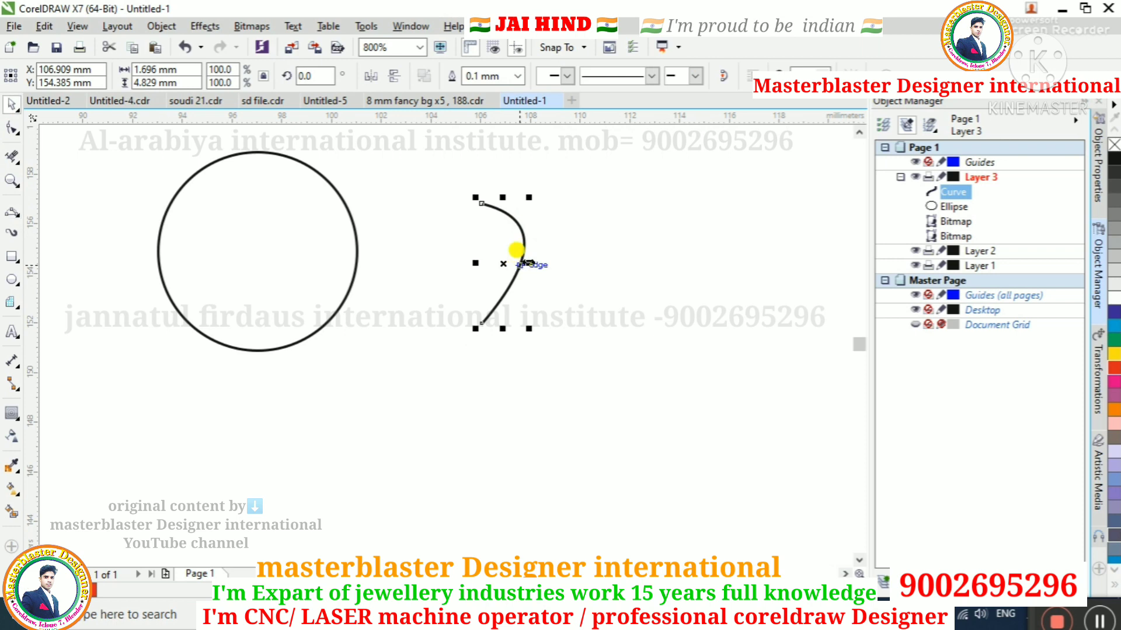
pyautogui.moveTo(526, 262); pyautogui.dragTo(467, 257)
pyautogui.moveTo(388, 179); pyautogui.dragTo(594, 413)
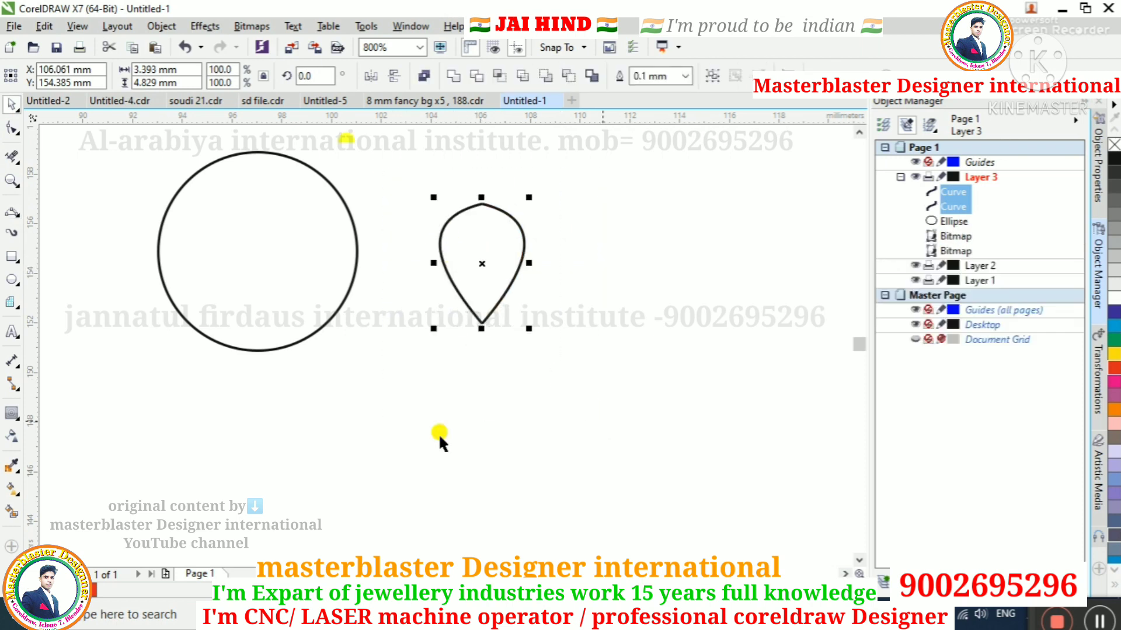
pyautogui.click(425, 76)
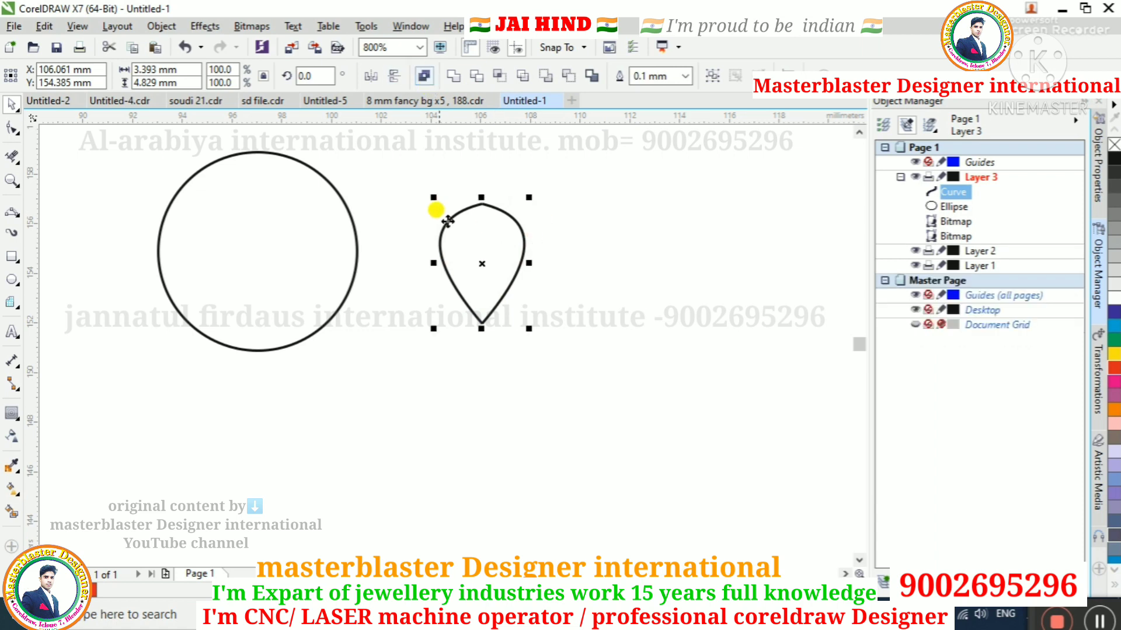
# Join the end nodes of the two halves and round the top into a smooth teardrop about 3.1 by 4.8 mm
pyautogui.click(17, 129)
pyautogui.moveTo(443, 167); pyautogui.dragTo(440, 309)
pyautogui.click(153, 75)
pyautogui.click(153, 75)
pyautogui.click(479, 204)
pyautogui.click(461, 233)
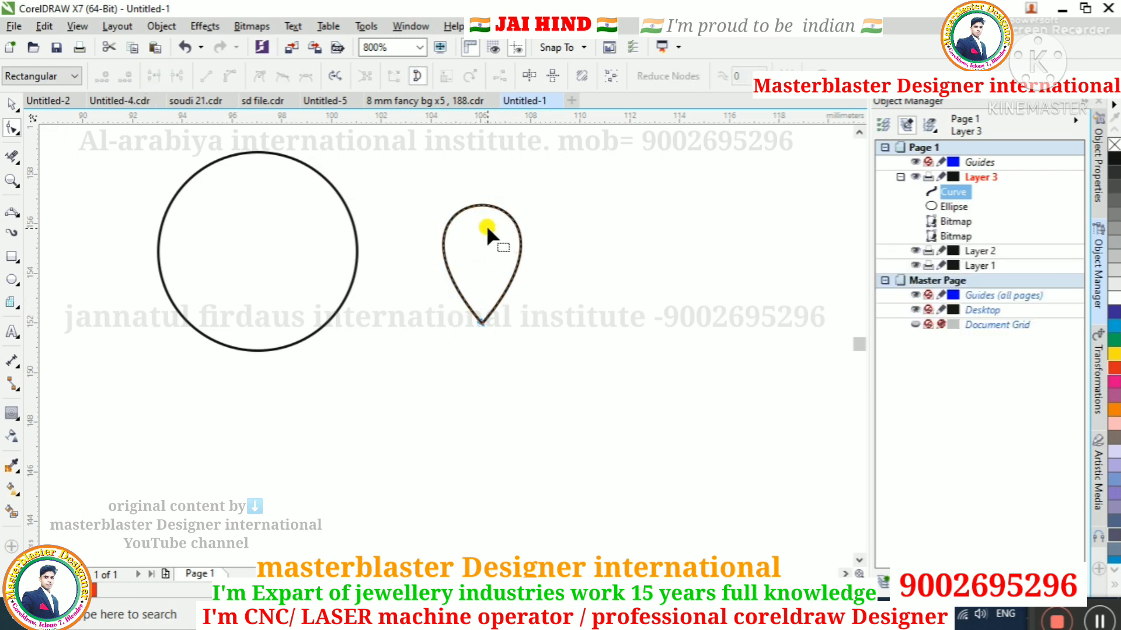
pyautogui.scroll(-1, 423, 230)
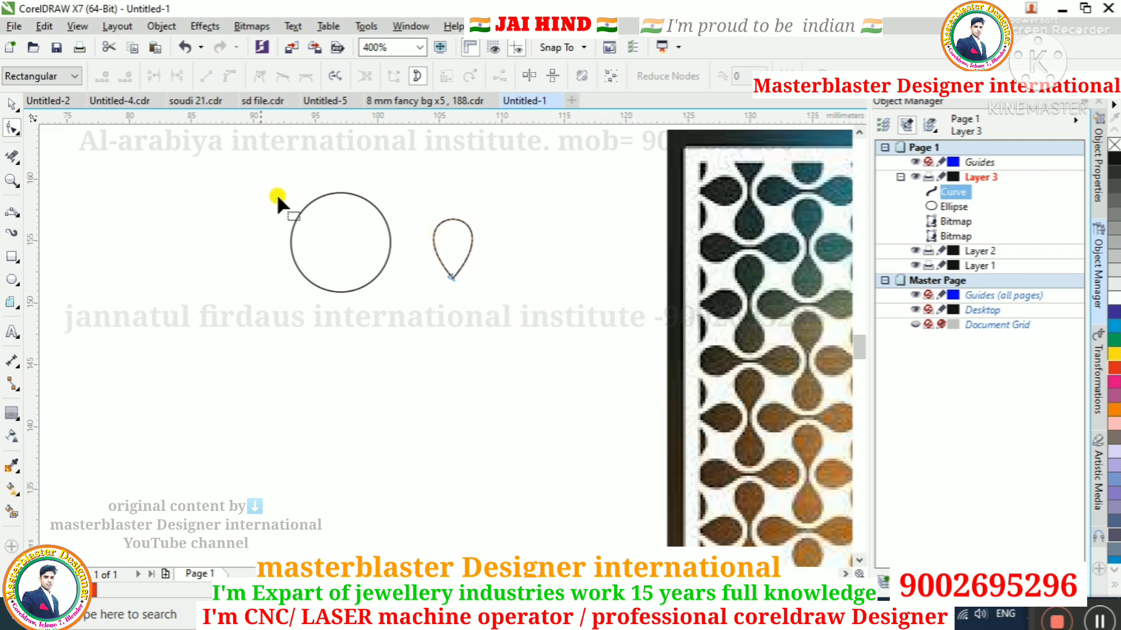
# Center the teardrop in the circle, then scale it down proportionally to about 2 mm wide and 3 mm high
pyautogui.click(9, 105)
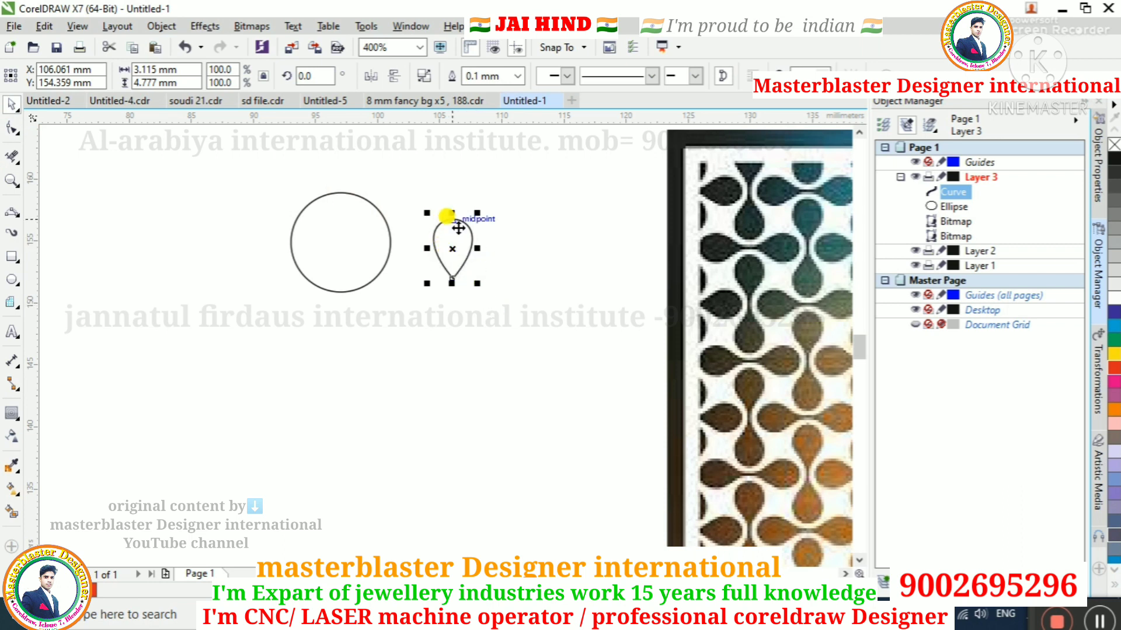
pyautogui.moveTo(445, 243); pyautogui.dragTo(327, 229)
pyautogui.scroll(1, 289, 225)
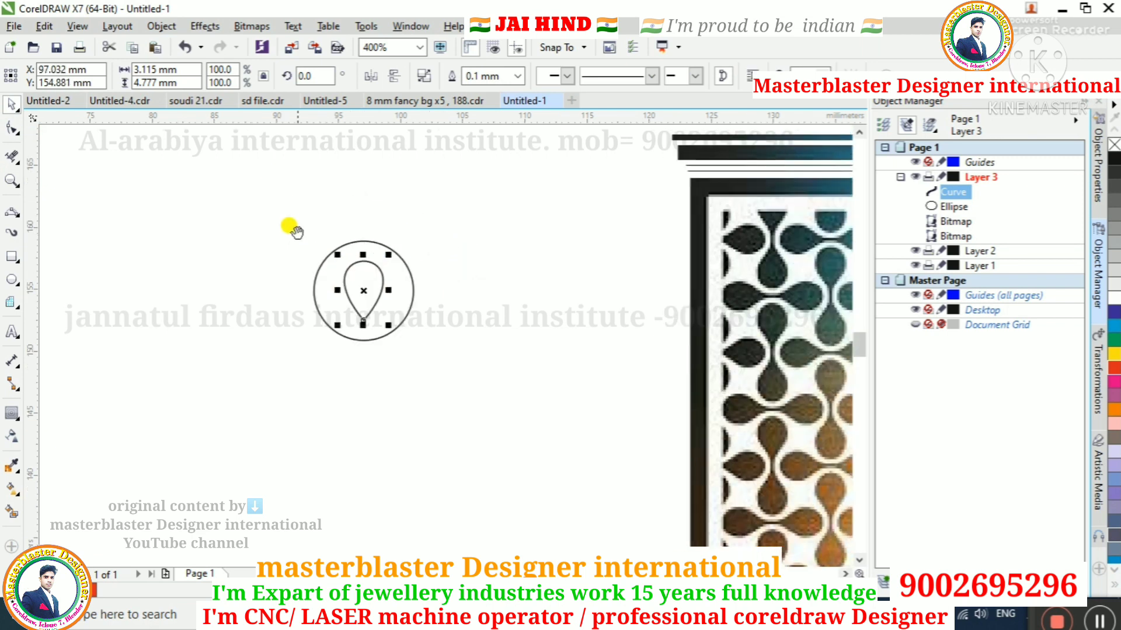
pyautogui.moveTo(388, 324); pyautogui.dragTo(377, 310)
pyautogui.scroll(2, 341, 269)
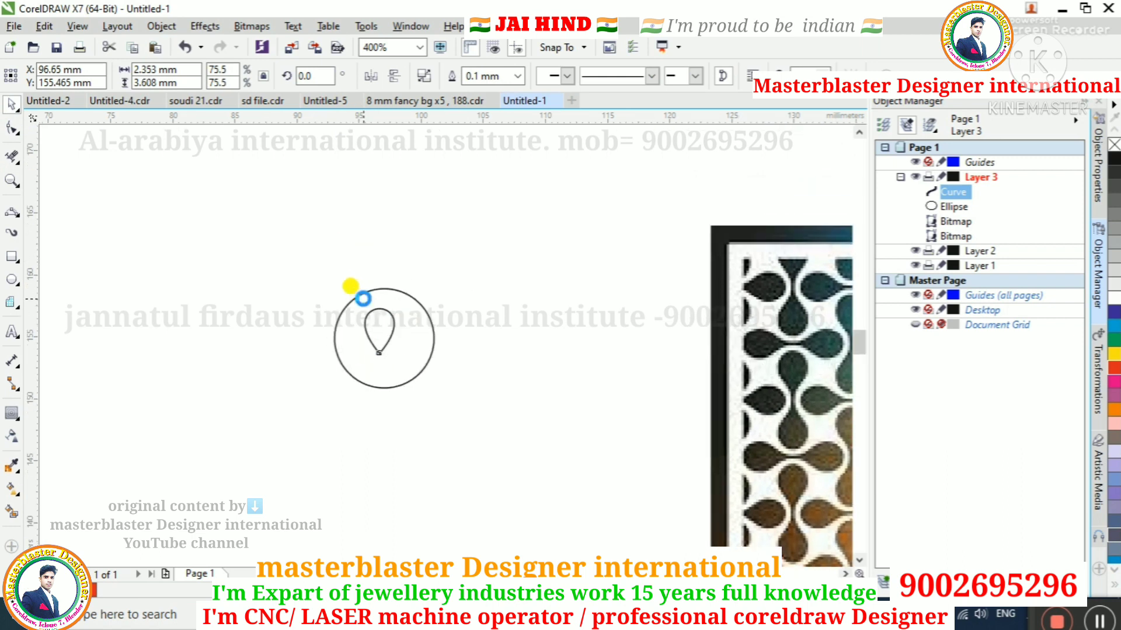
pyautogui.moveTo(359, 413)
pyautogui.mouseDown()
pyautogui.moveTo(358, 389)
pyautogui.moveTo(369, 400)
pyautogui.mouseUp()
pyautogui.click(391, 336)
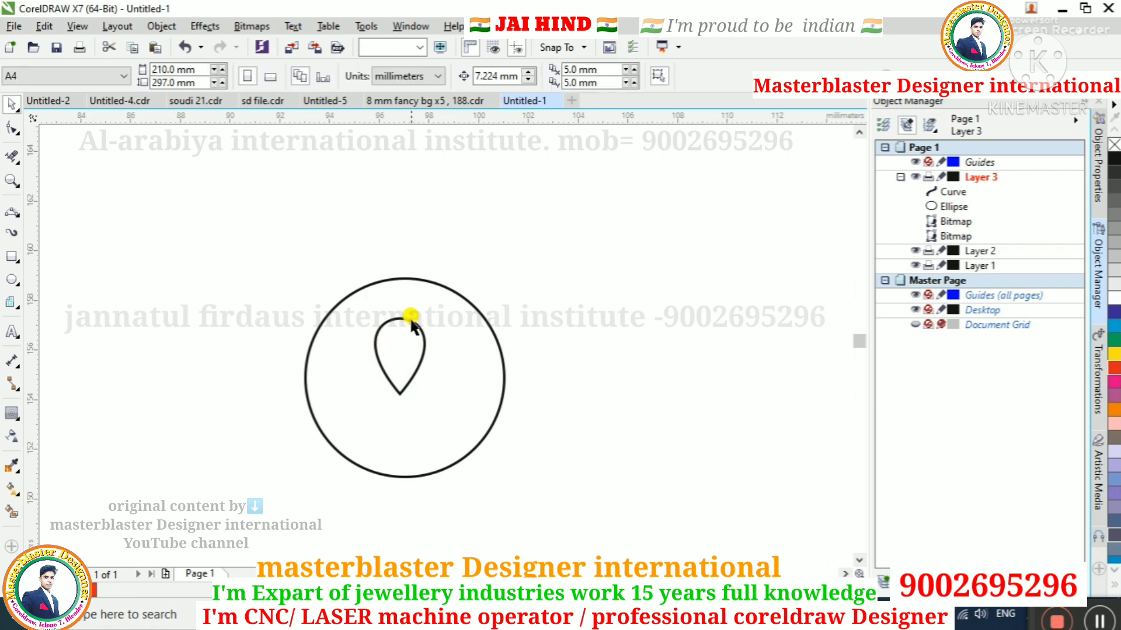
pyautogui.click(403, 318)
pyautogui.click(551, 286)
# Set the teardrop's outline width to 0.5 mm and move it to the circle's top edge, centered horizontally and pointing inward
pyautogui.scroll(-2, 363, 320)
pyautogui.moveTo(744, 382); pyautogui.dragTo(618, 326)
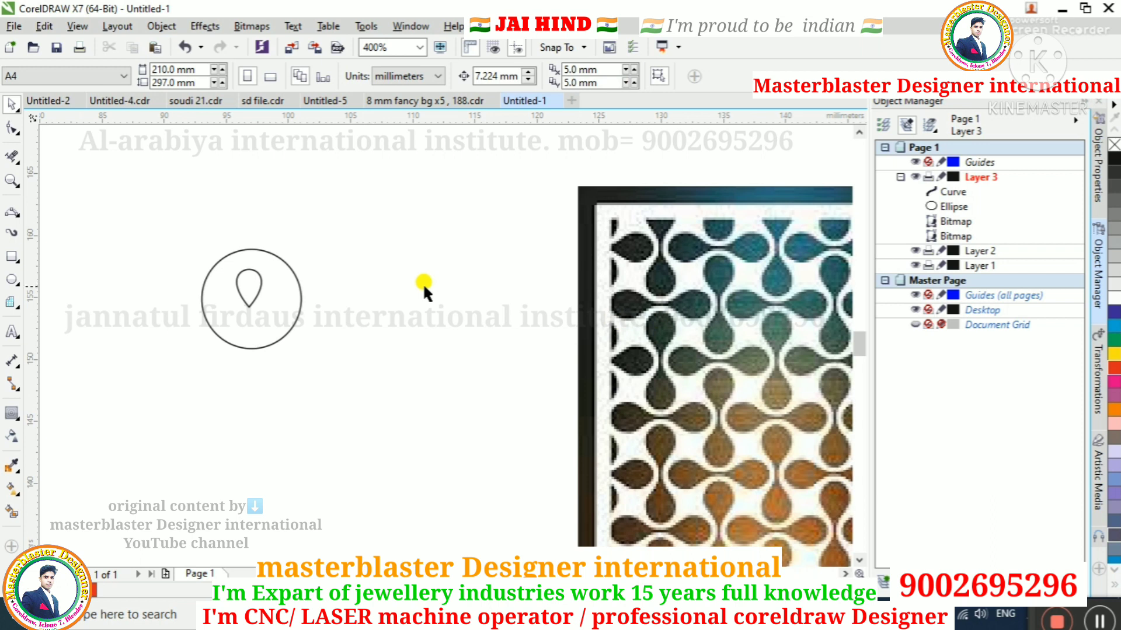
pyautogui.moveTo(157, 284); pyautogui.dragTo(257, 305)
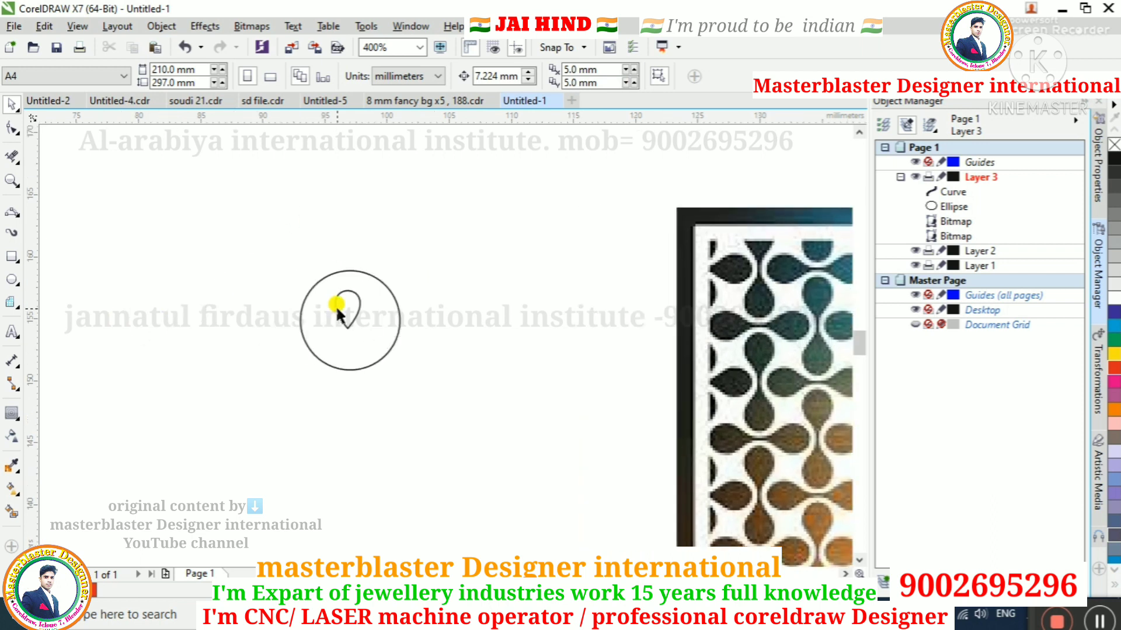
pyautogui.click(355, 289)
pyautogui.click(513, 77)
pyautogui.click(517, 77)
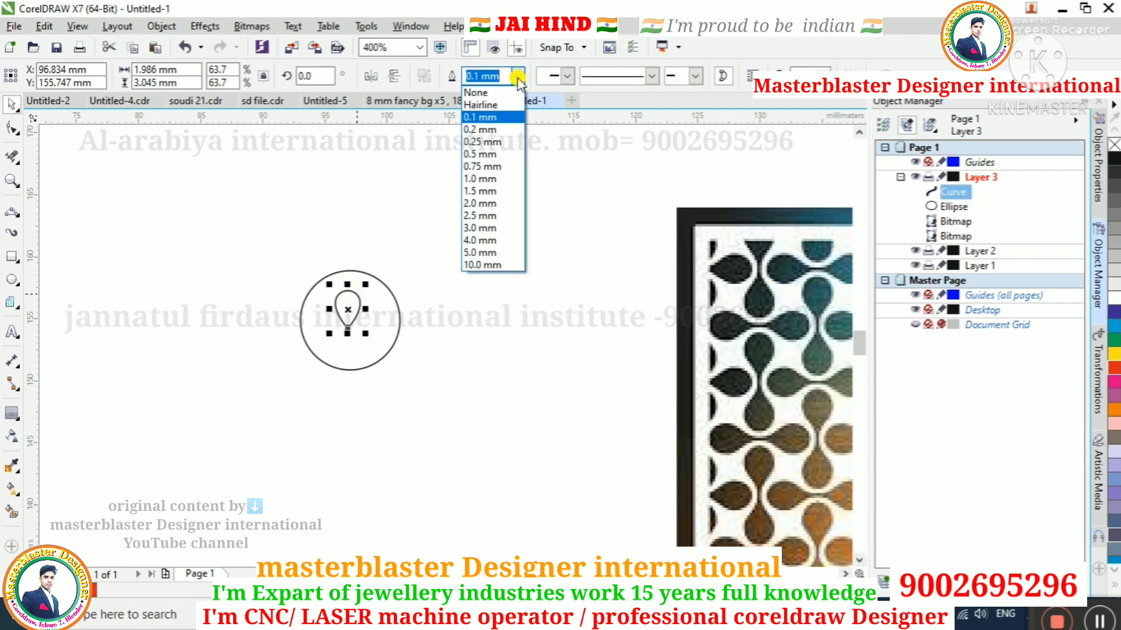
pyautogui.click(505, 148)
pyautogui.scroll(2, 339, 289)
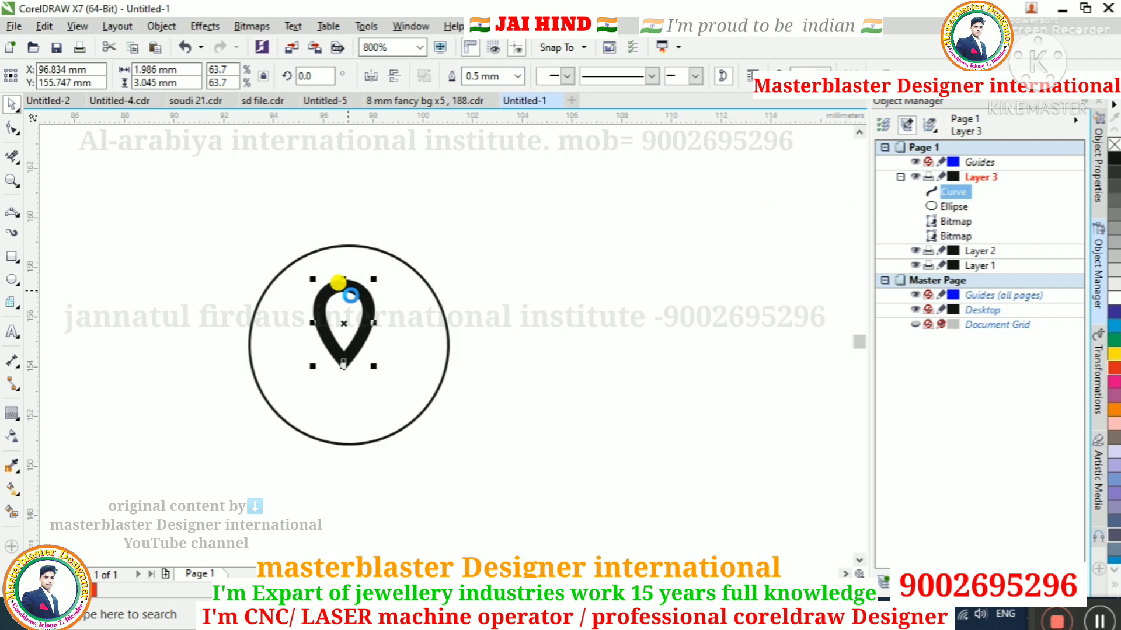
pyautogui.moveTo(330, 286); pyautogui.dragTo(351, 242)
pyautogui.click(443, 289)
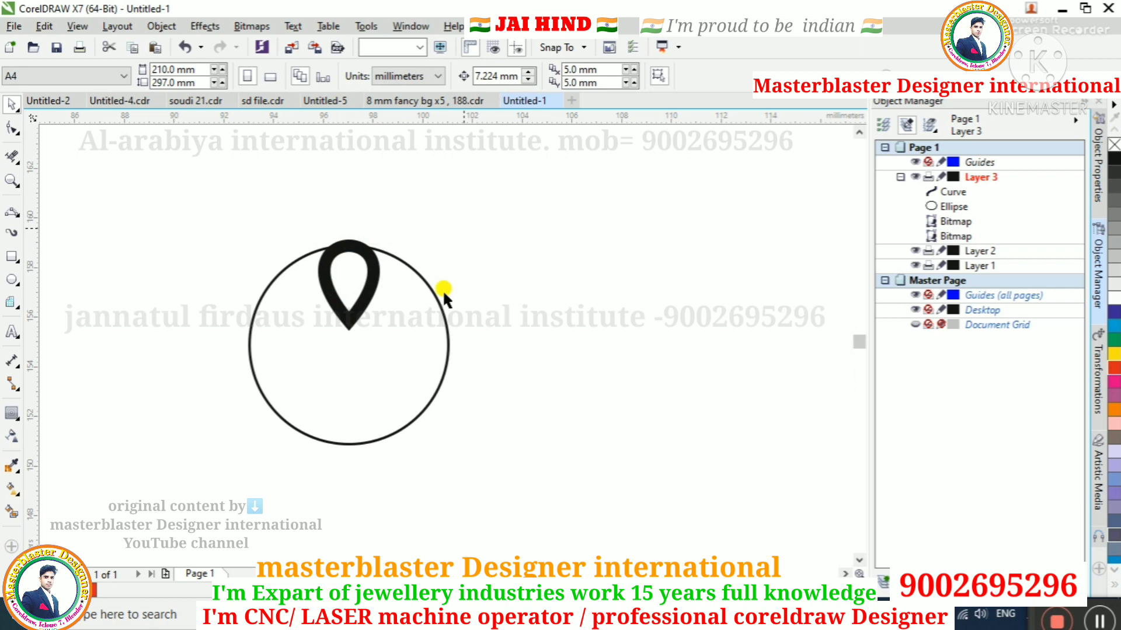
# Make rounded corners the default for outlines and give the teardrop's outline rounded corners and round line caps
pyautogui.click(1097, 169)
pyautogui.moveTo(391, 196); pyautogui.dragTo(453, 362)
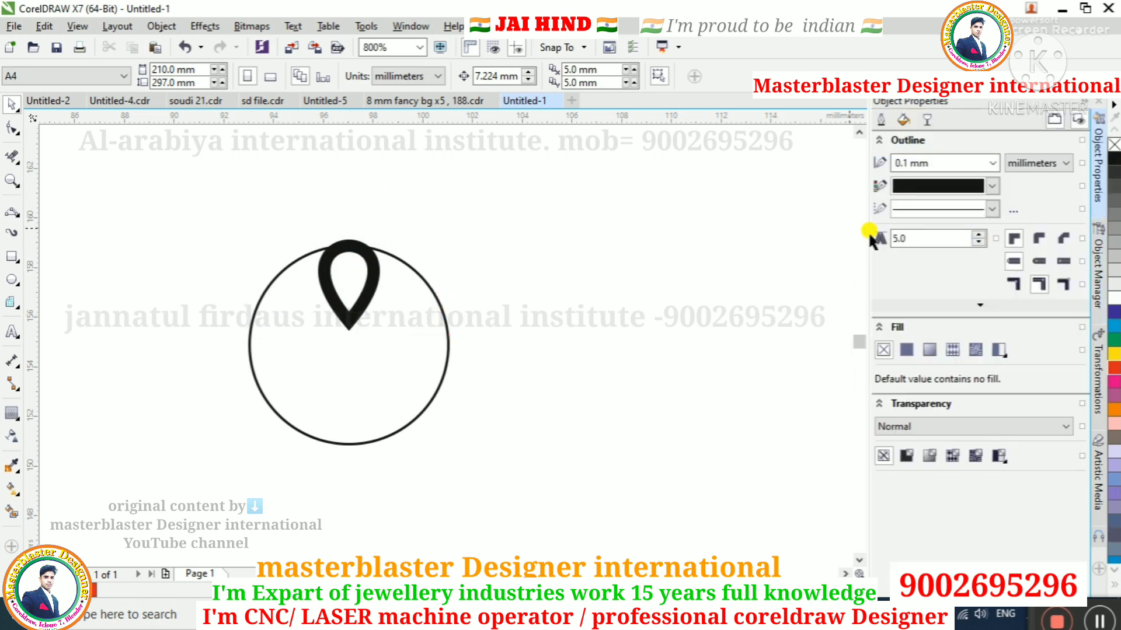
pyautogui.click(1040, 239)
pyautogui.press('Return')
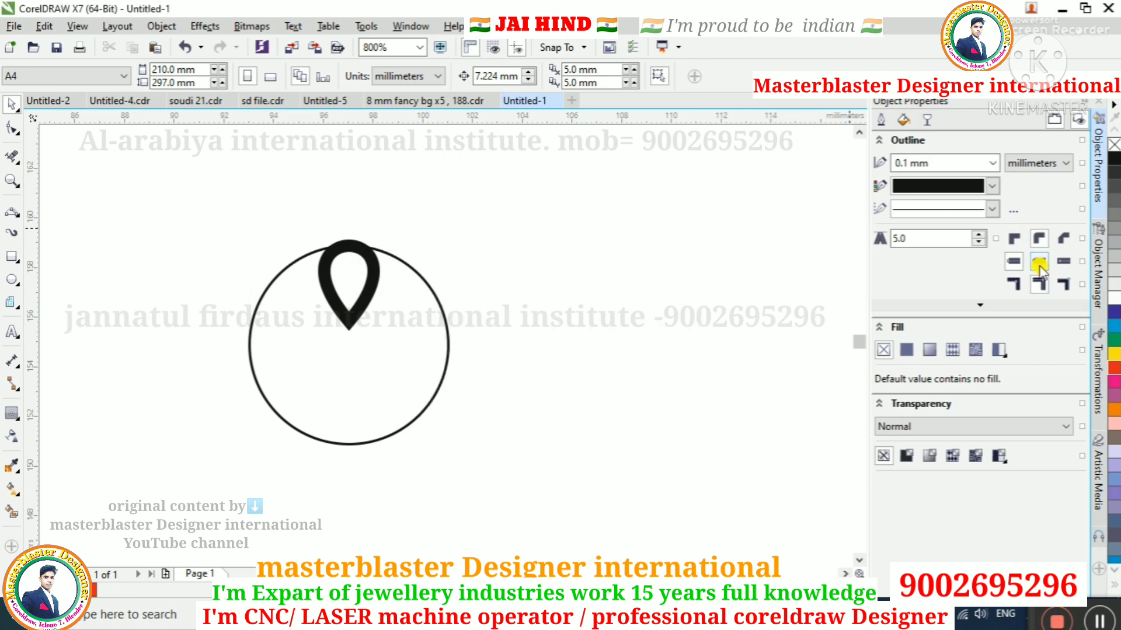
pyautogui.moveTo(289, 210); pyautogui.dragTo(406, 357)
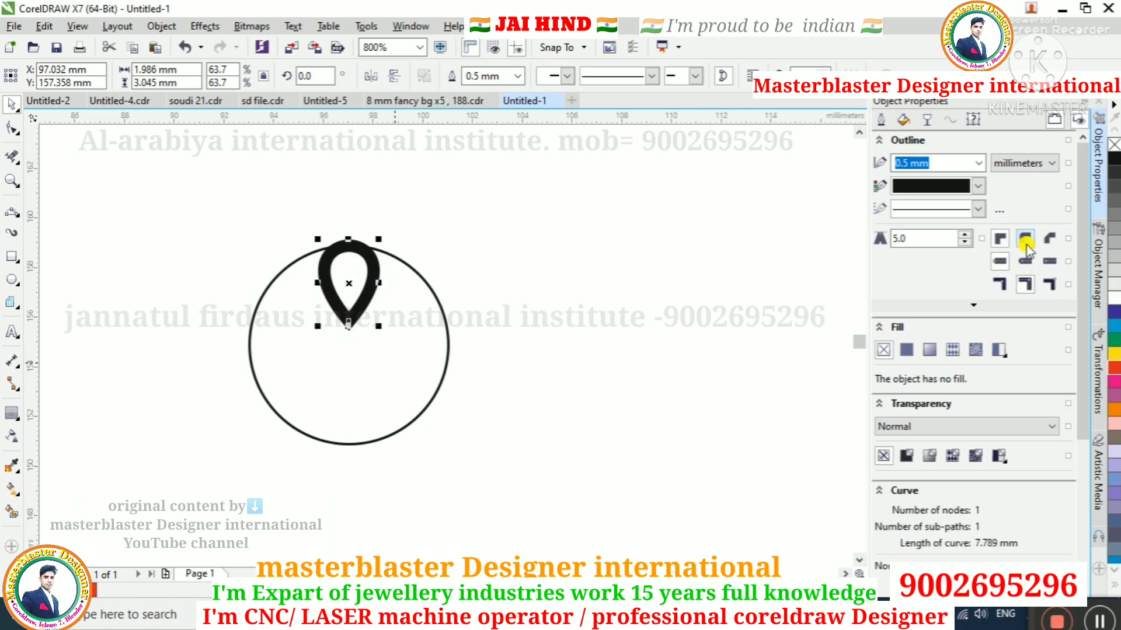
pyautogui.click(390, 222)
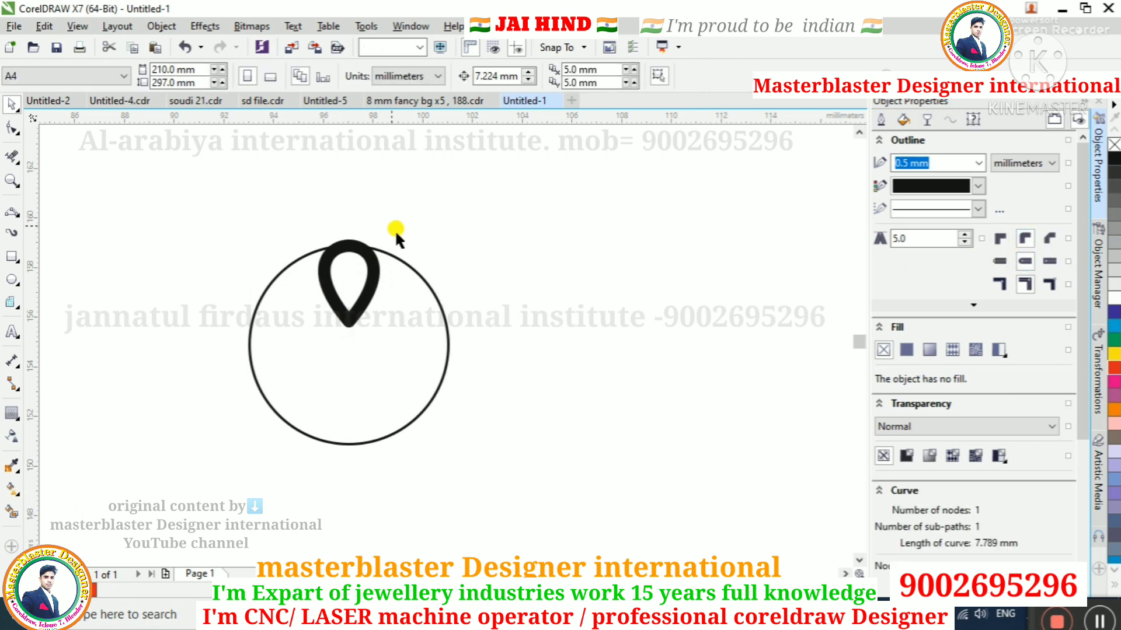
# Set the circle's outline width to 0.001 mm
pyautogui.click(440, 310)
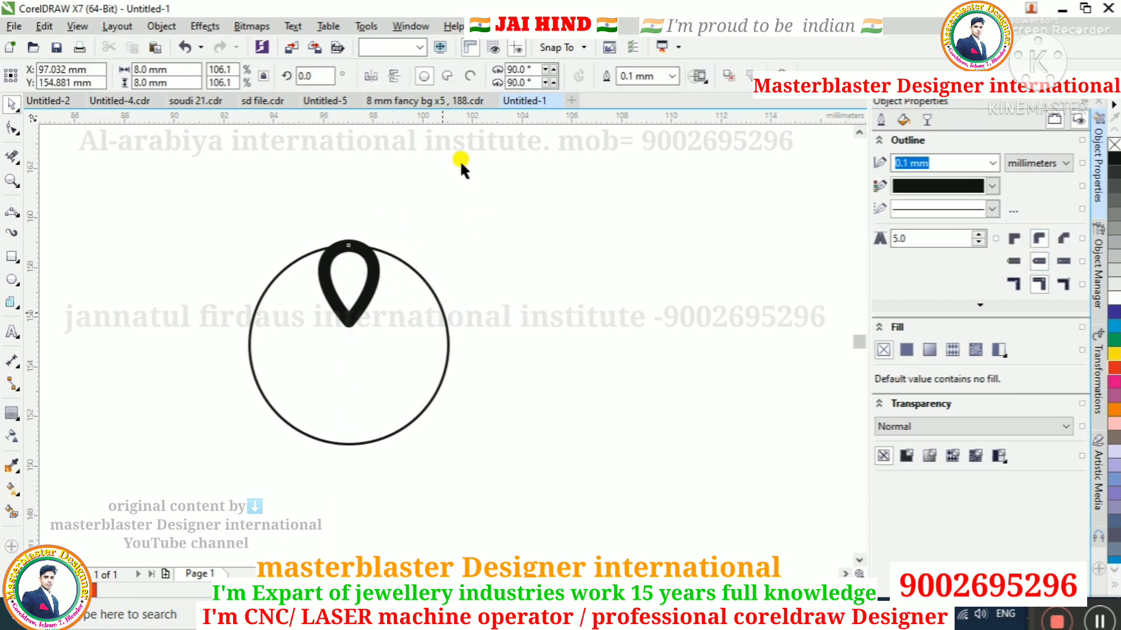
pyautogui.click(660, 75)
pyautogui.write('.')
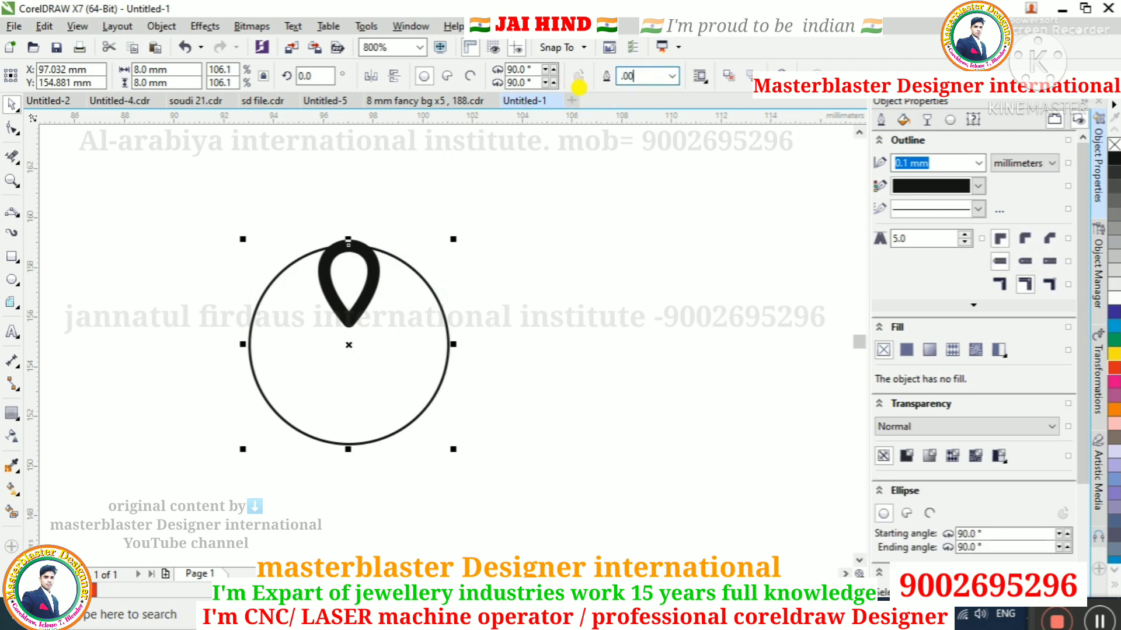
pyautogui.press('Return')
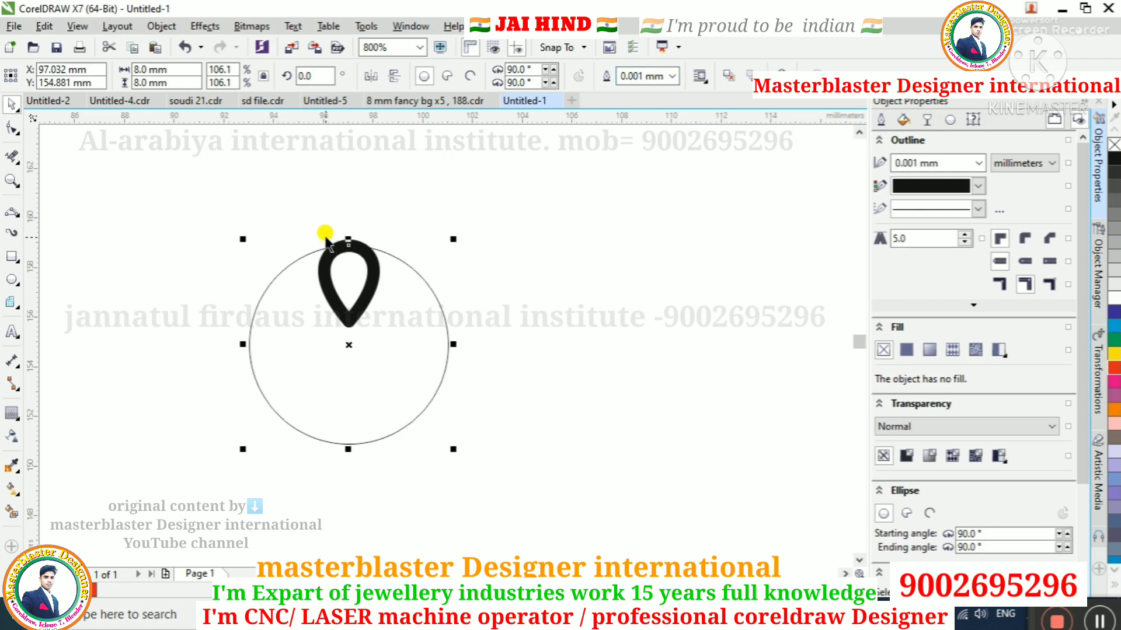
# Color the teardrop's outline red and deselect it
pyautogui.scroll(2, 327, 227)
pyautogui.click(352, 252)
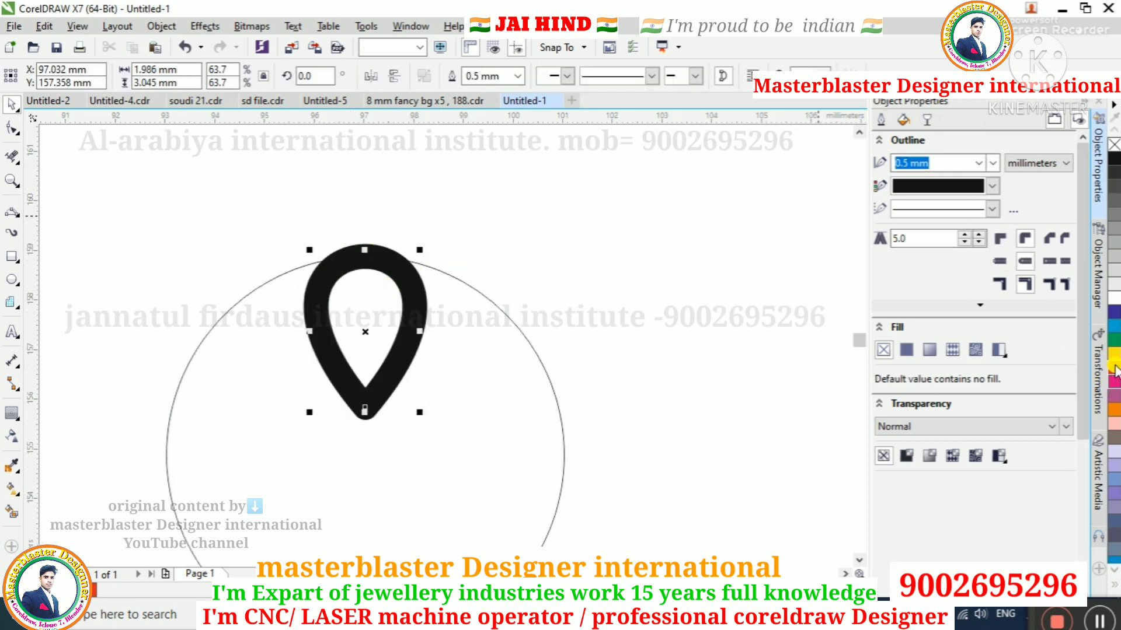
pyautogui.click(351, 249)
pyautogui.scroll(1, 358, 250)
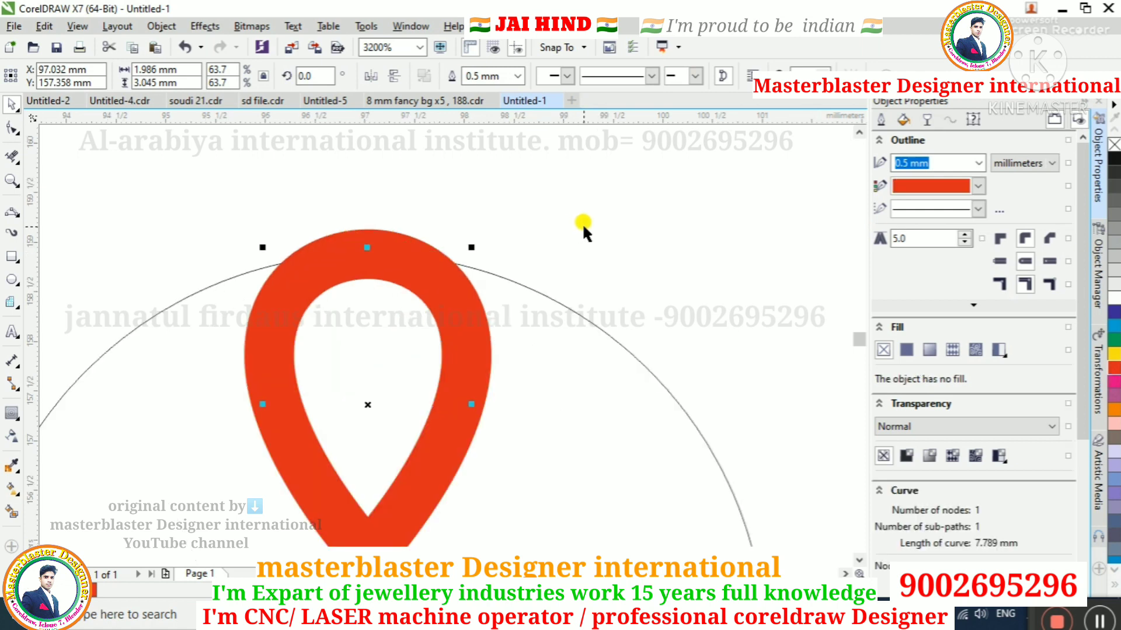
pyautogui.press('e')
pyautogui.click(539, 197)
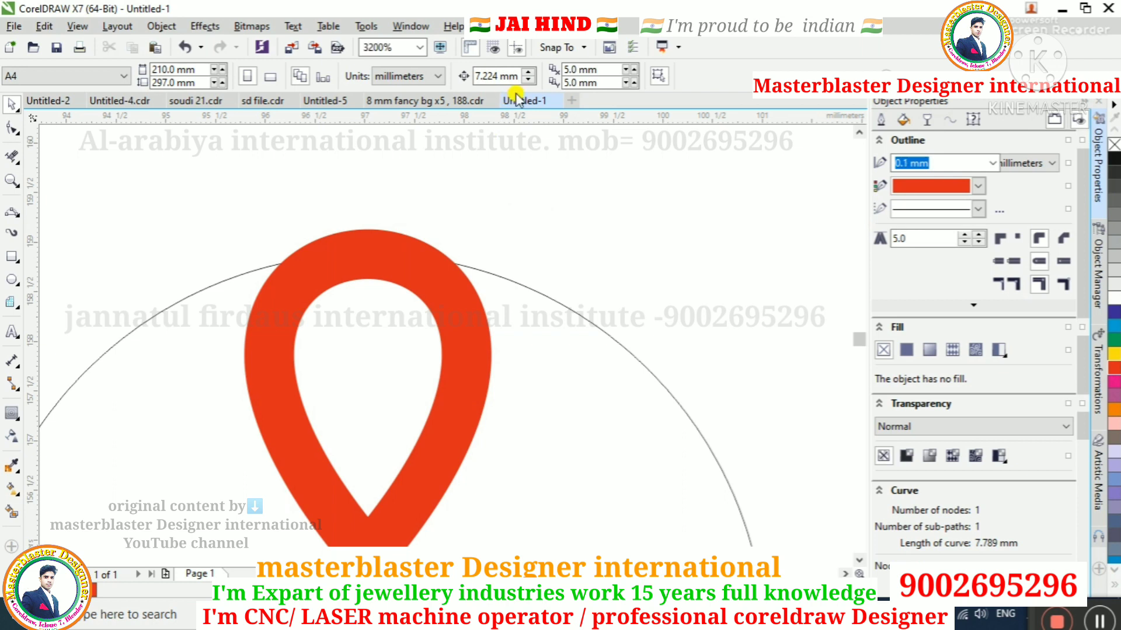
# Set the nudge distance to 0.05 mm and nudge the teardrop down 0.25 mm so its outer edge touches the circle's top from inside
pyautogui.click(505, 75)
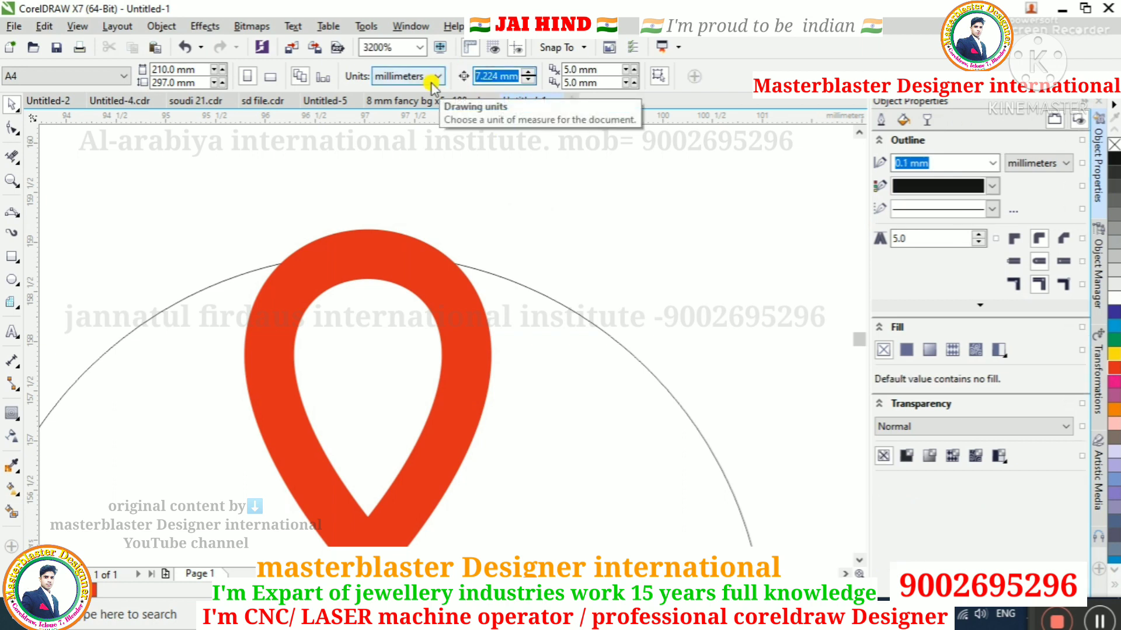
pyautogui.press('BackSpace')
pyautogui.press('Return')
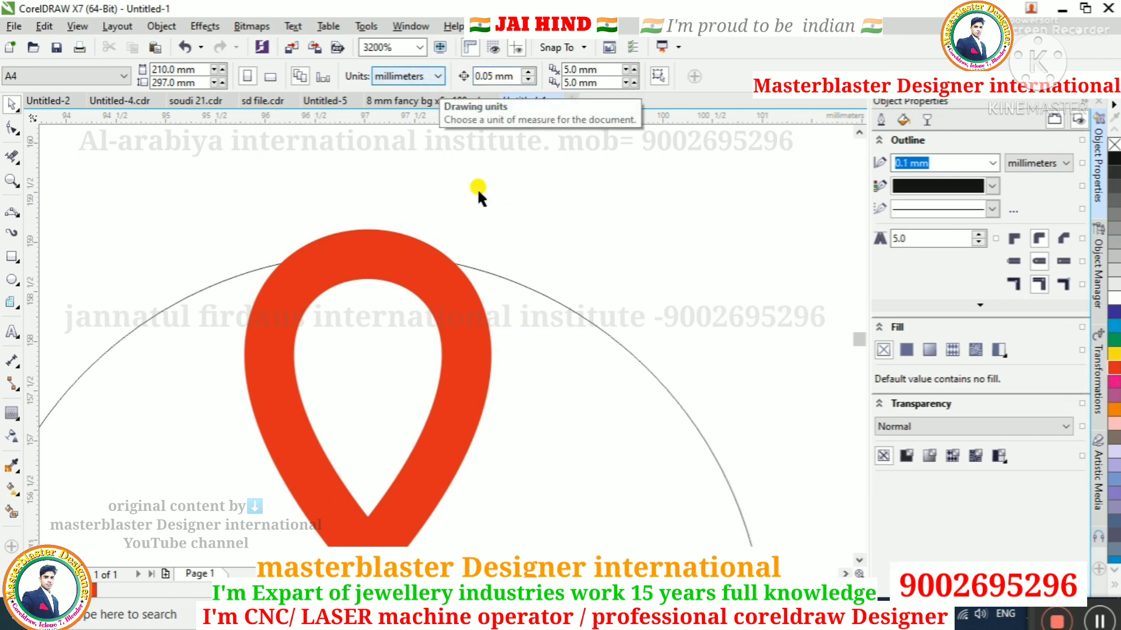
pyautogui.click(370, 260)
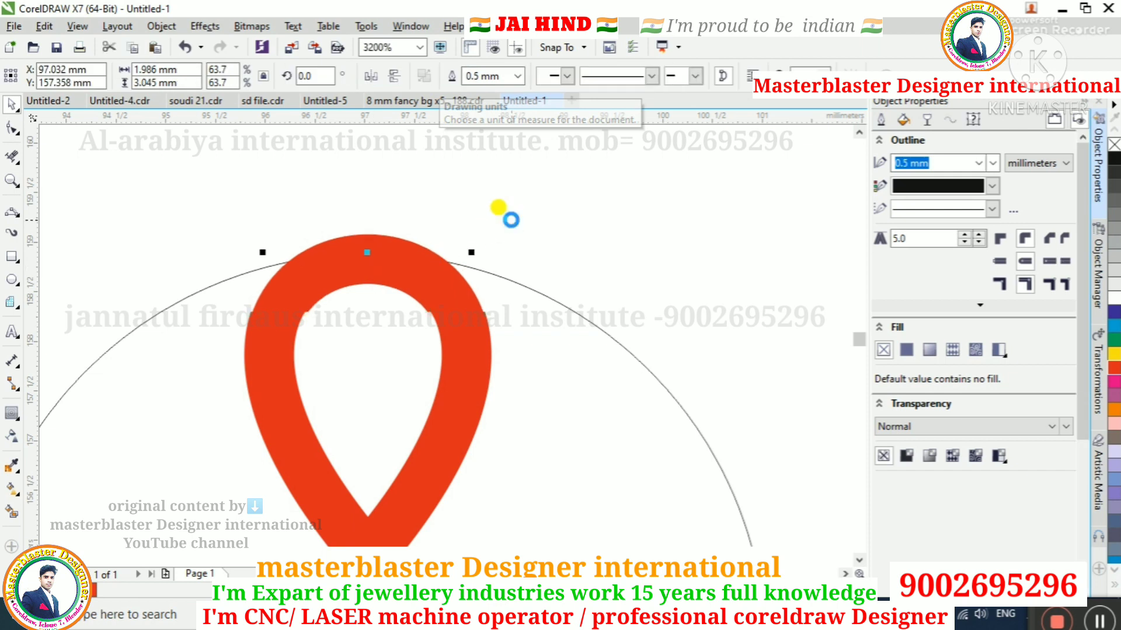
pyautogui.press('Down')
pyautogui.press('Down')
pyautogui.press('Down')
pyautogui.press('Down')
pyautogui.press('Down')
pyautogui.scroll(2, 363, 245)
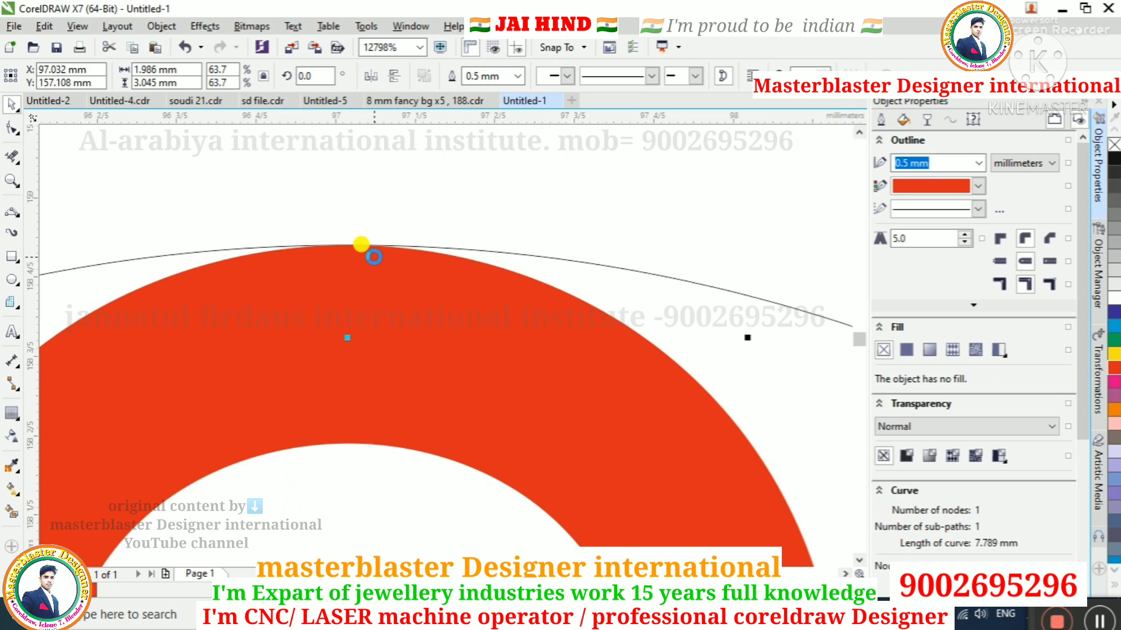
pyautogui.press('Down')
pyautogui.press('Up')
pyautogui.scroll(-2, 384, 221)
pyautogui.scroll(-2, 345, 205)
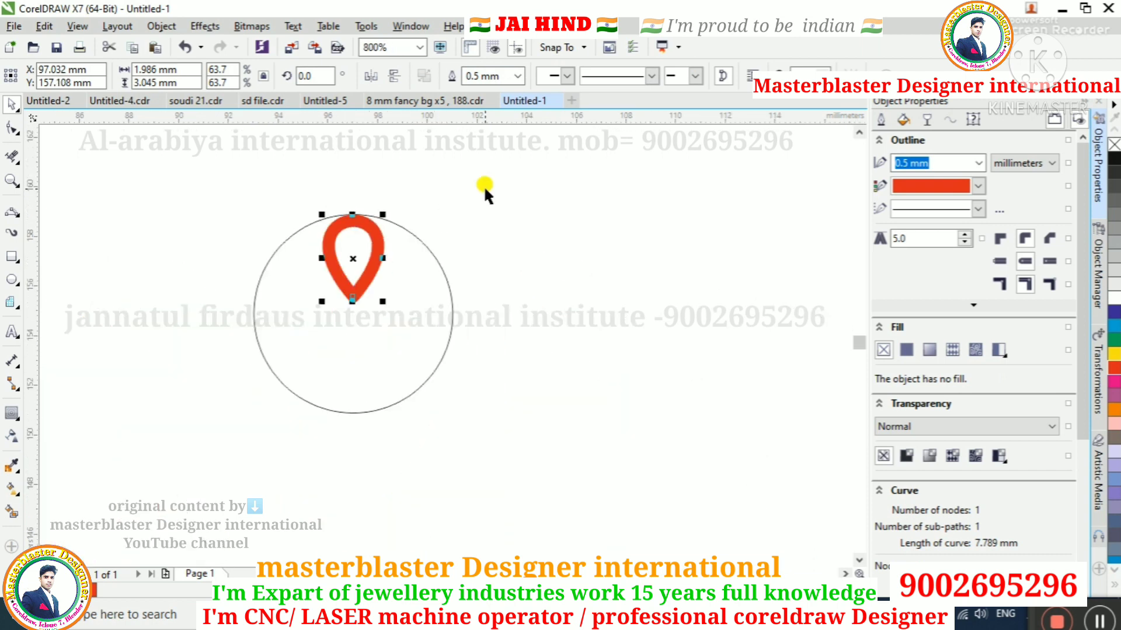
# Rotate copies of the teardrop around the circle's center in 90° steps to make four petals
pyautogui.click(349, 261)
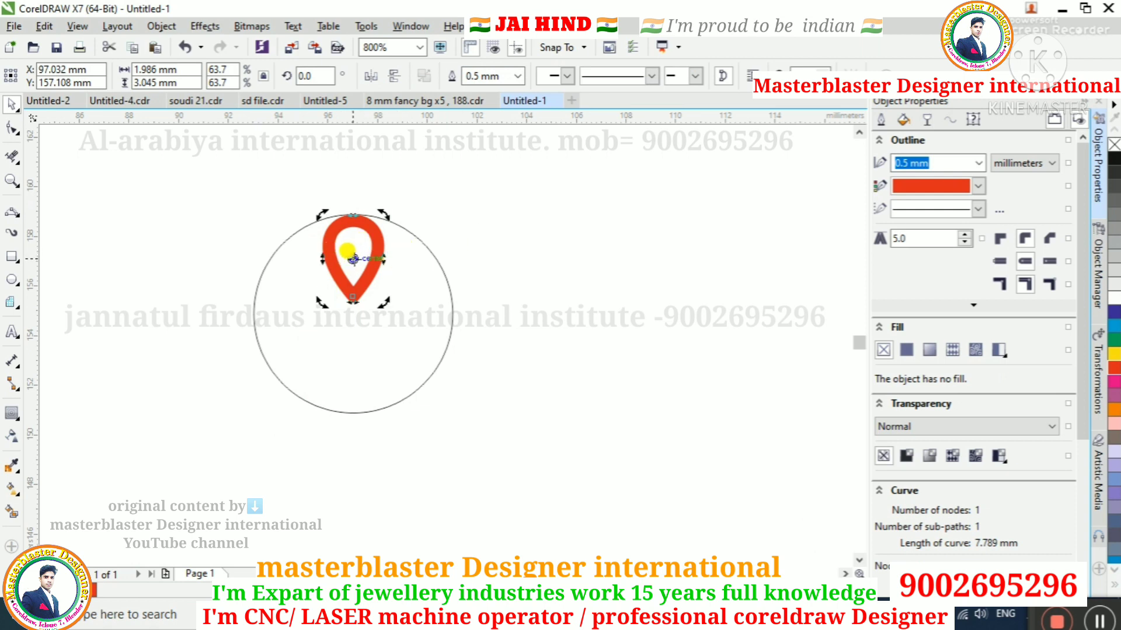
pyautogui.moveTo(353, 259); pyautogui.dragTo(369, 334)
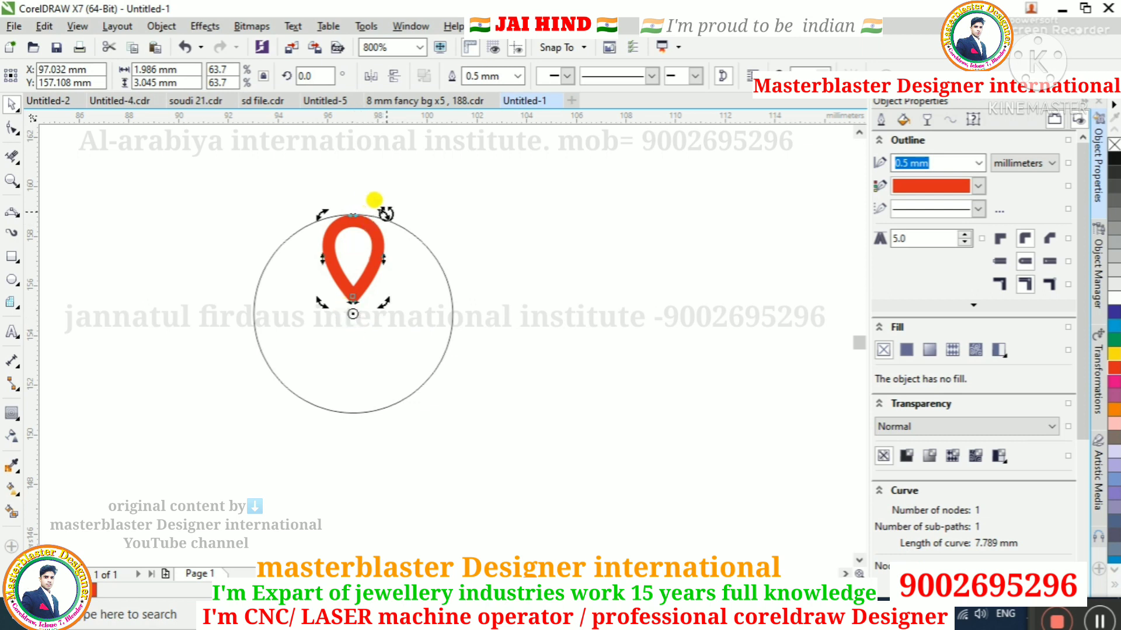
pyautogui.moveTo(386, 214); pyautogui.dragTo(471, 356)
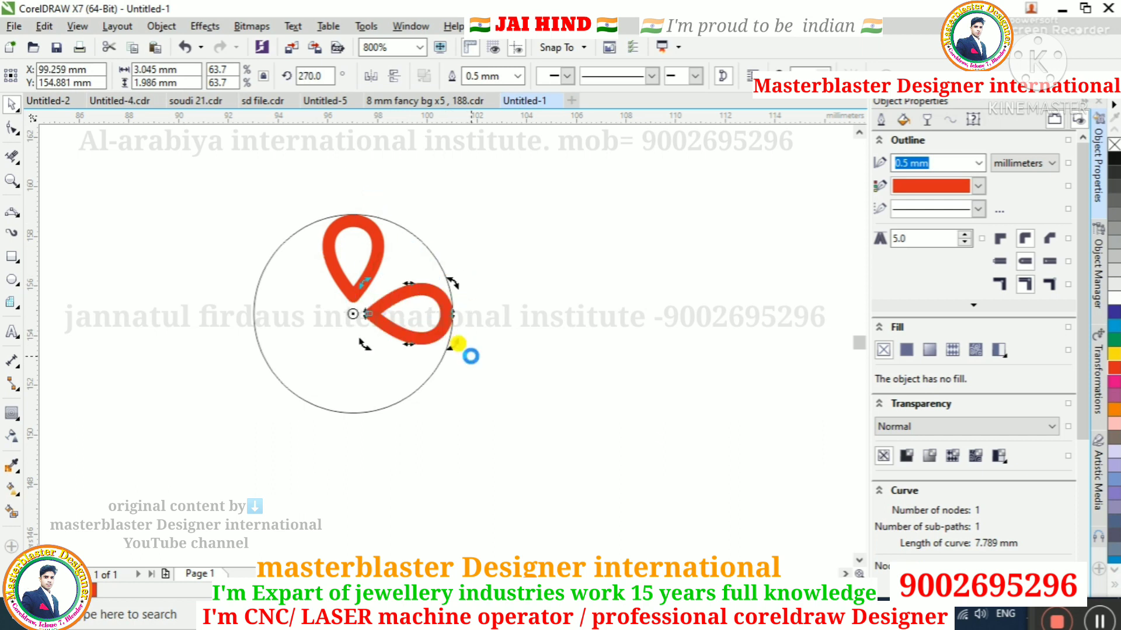
pyautogui.hotkey('ctrl', 'r')
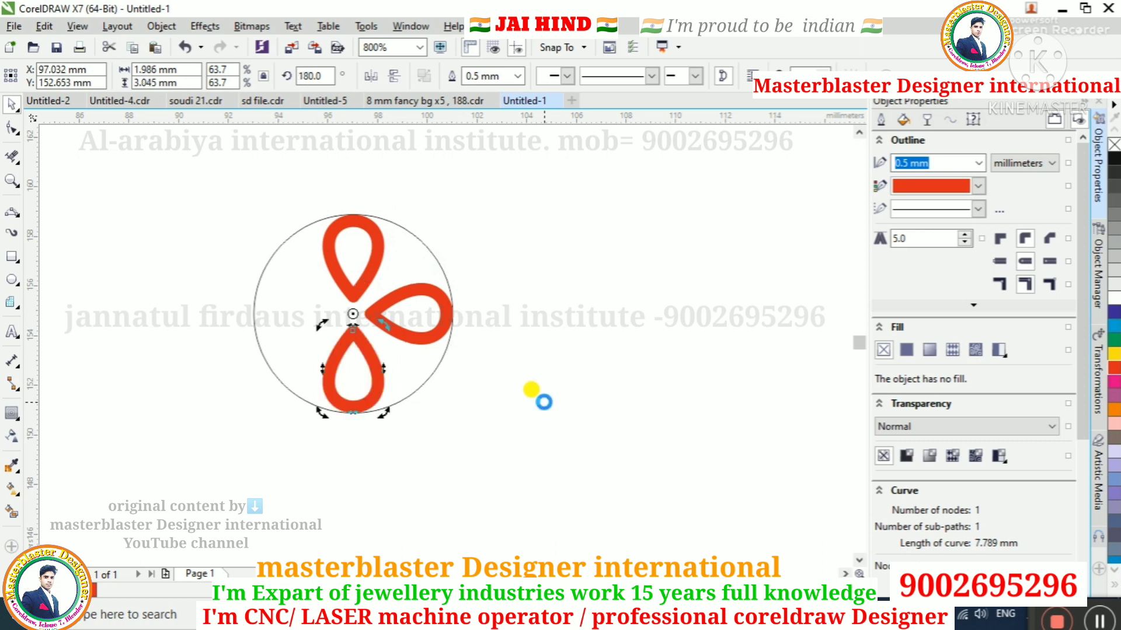
pyautogui.hotkey('ctrl', 'r')
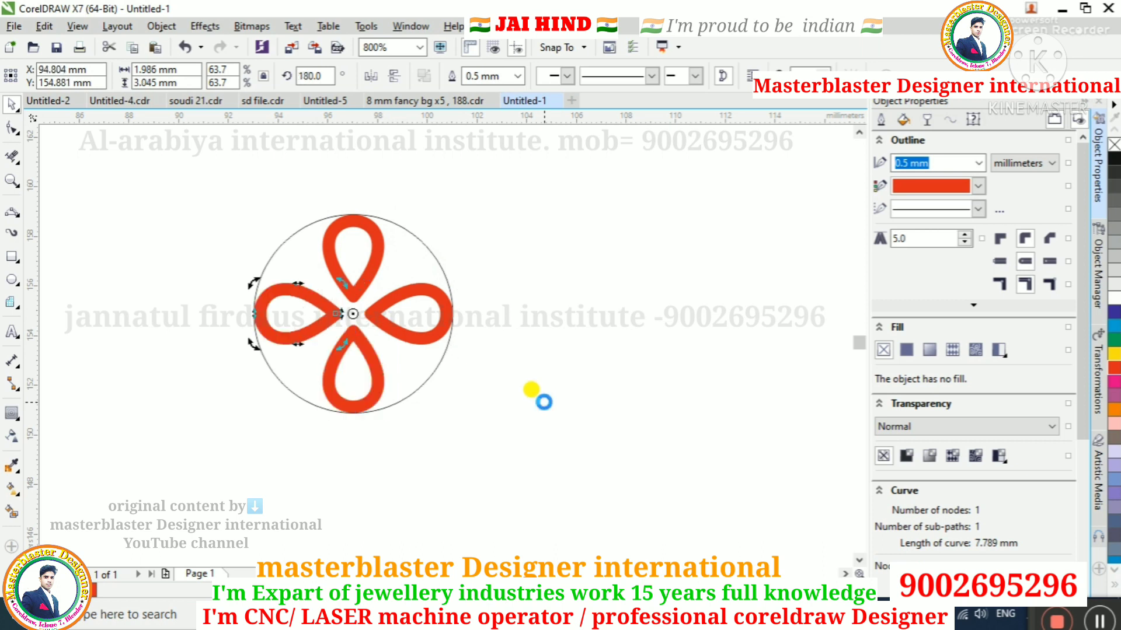
pyautogui.click(531, 389)
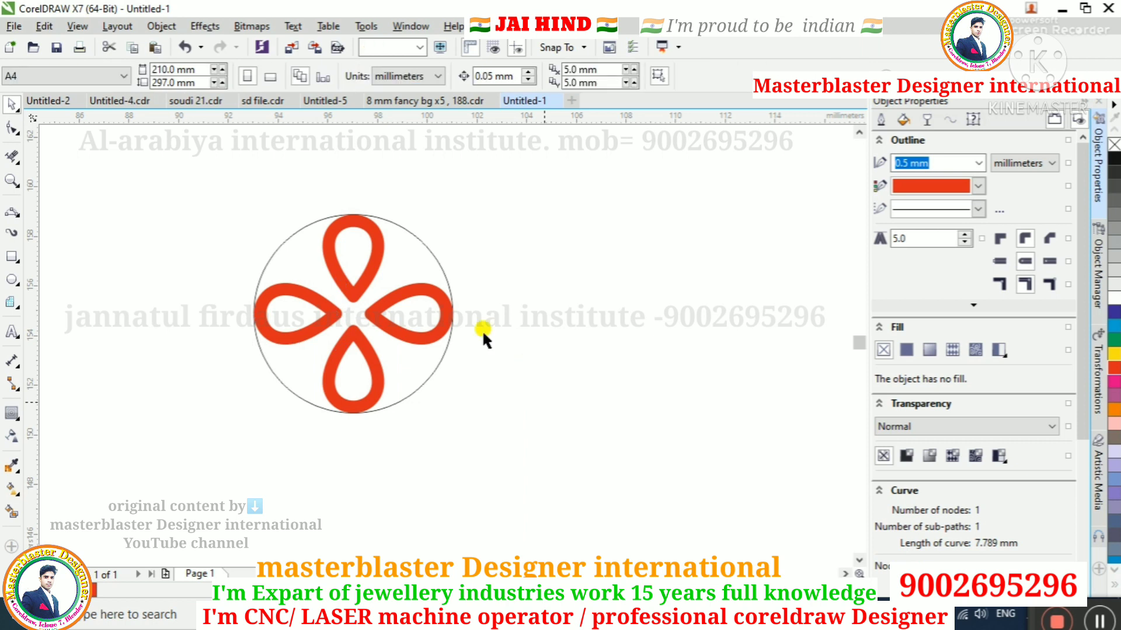
# Mirror the right and left teardrops horizontally so their tips point outward as in the reference panel
pyautogui.scroll(-3, 373, 327)
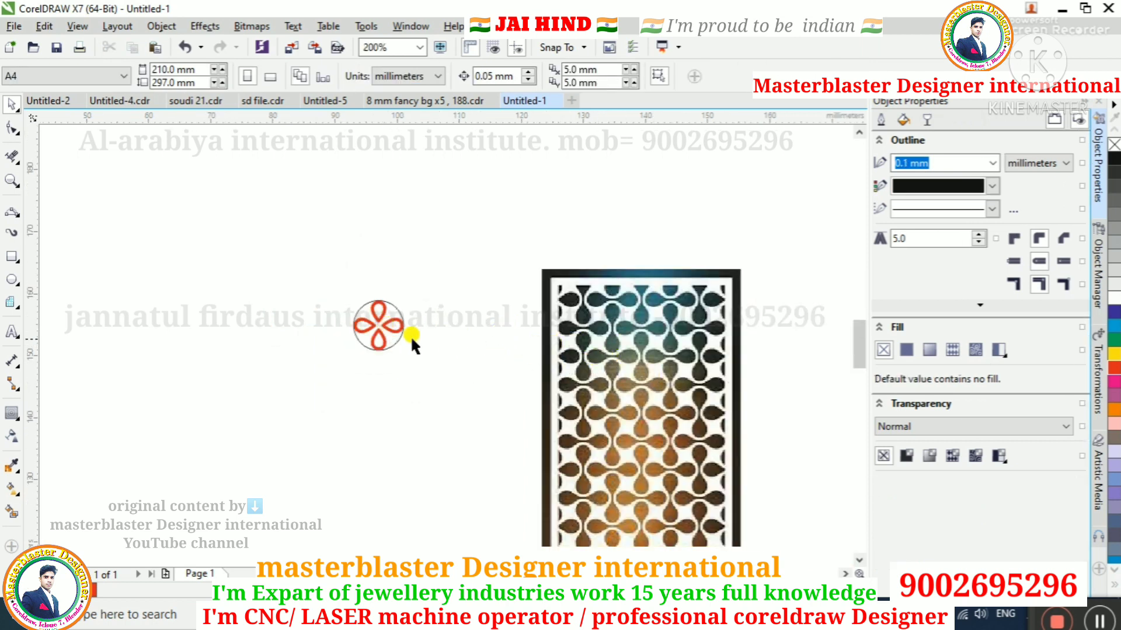
pyautogui.scroll(2, 411, 335)
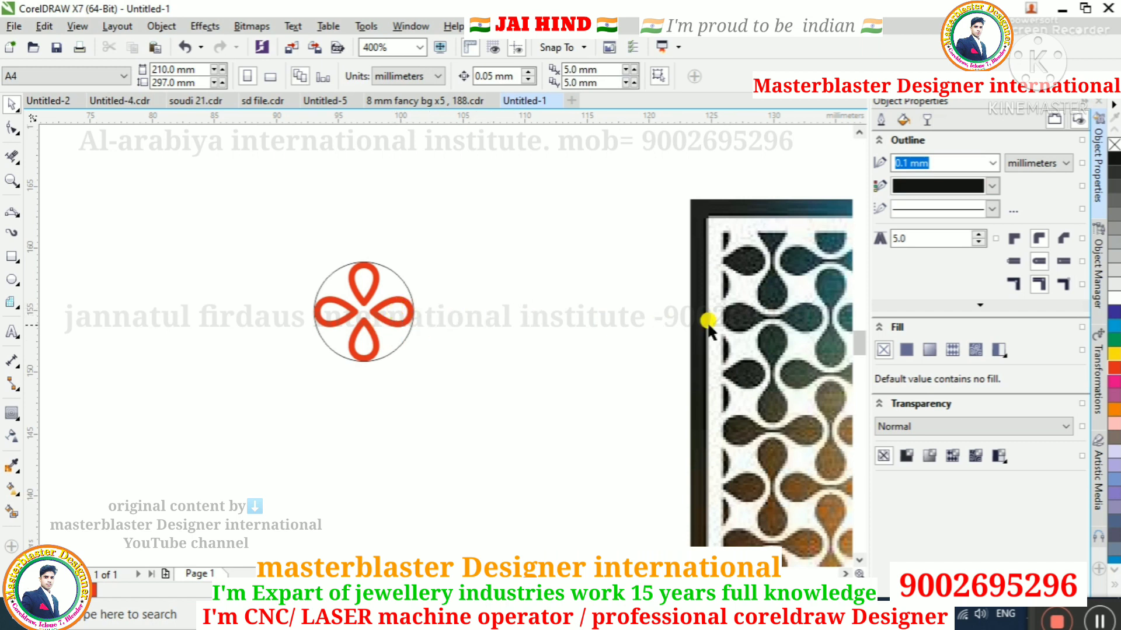
pyautogui.click(377, 315)
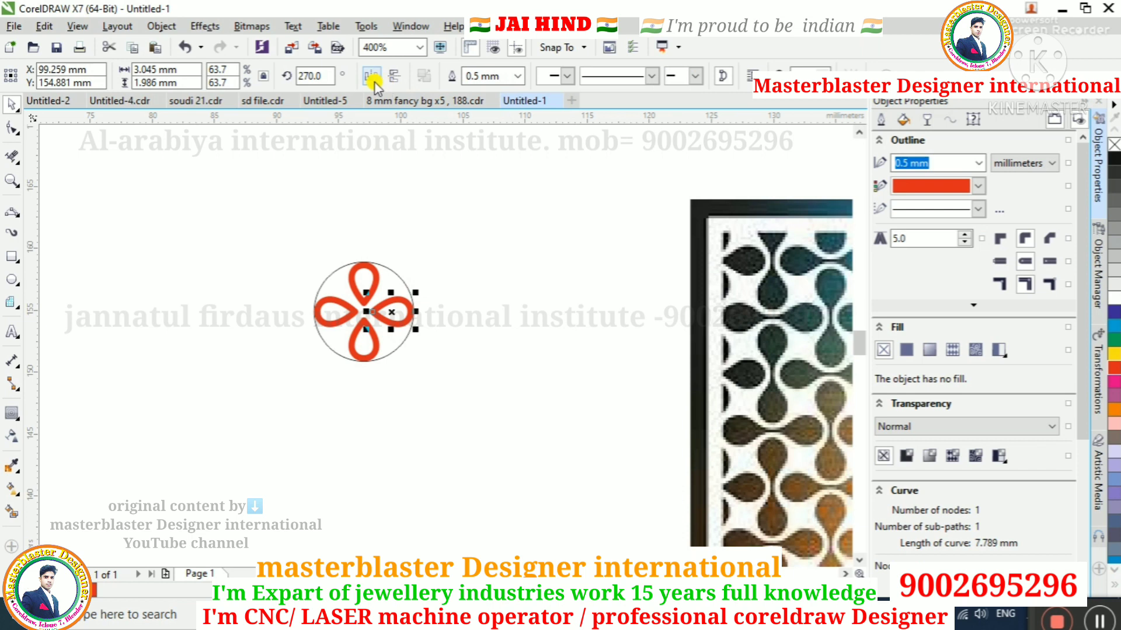
pyautogui.click(392, 76)
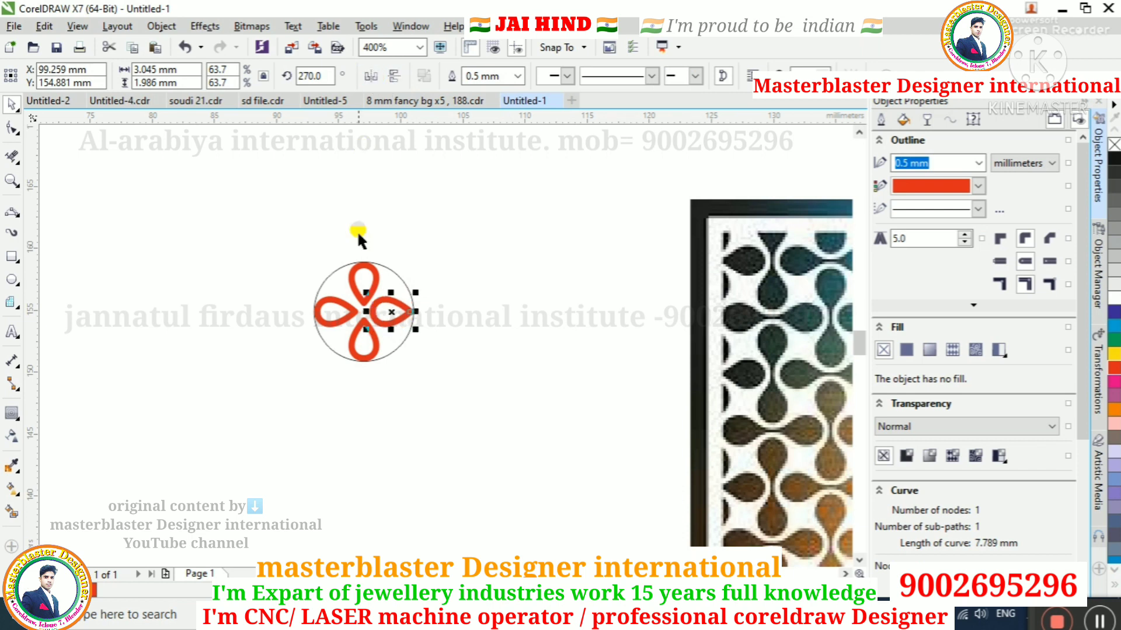
pyautogui.click(376, 76)
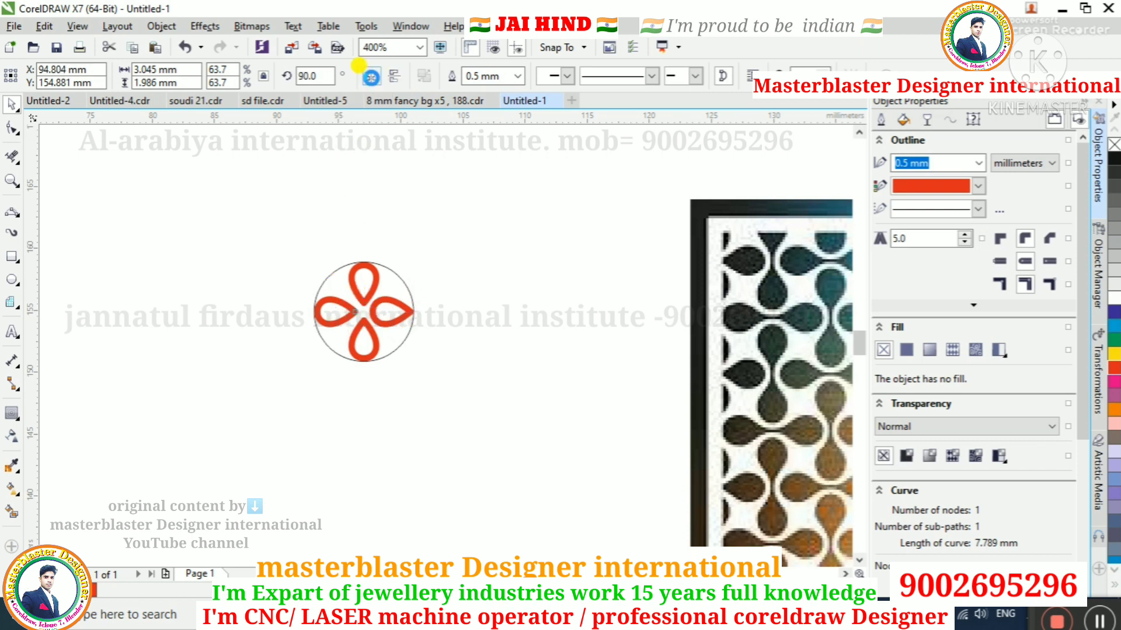
pyautogui.press('Escape')
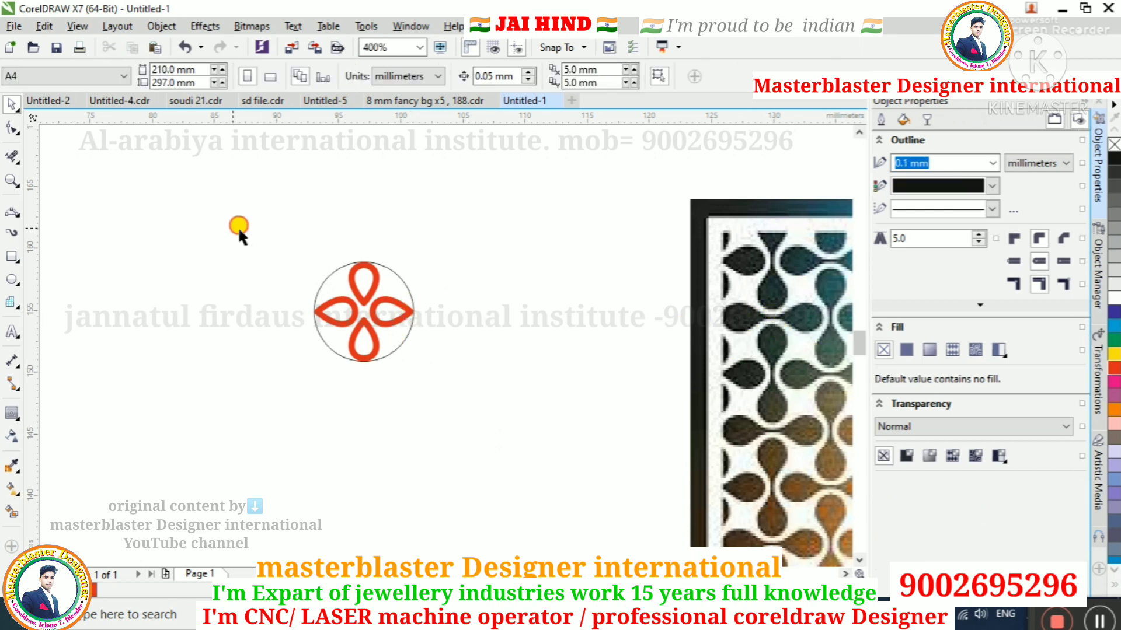
# Scale the circle and all four teardrops together from their center to about 12 mm wide
pyautogui.moveTo(237, 226); pyautogui.dragTo(480, 429)
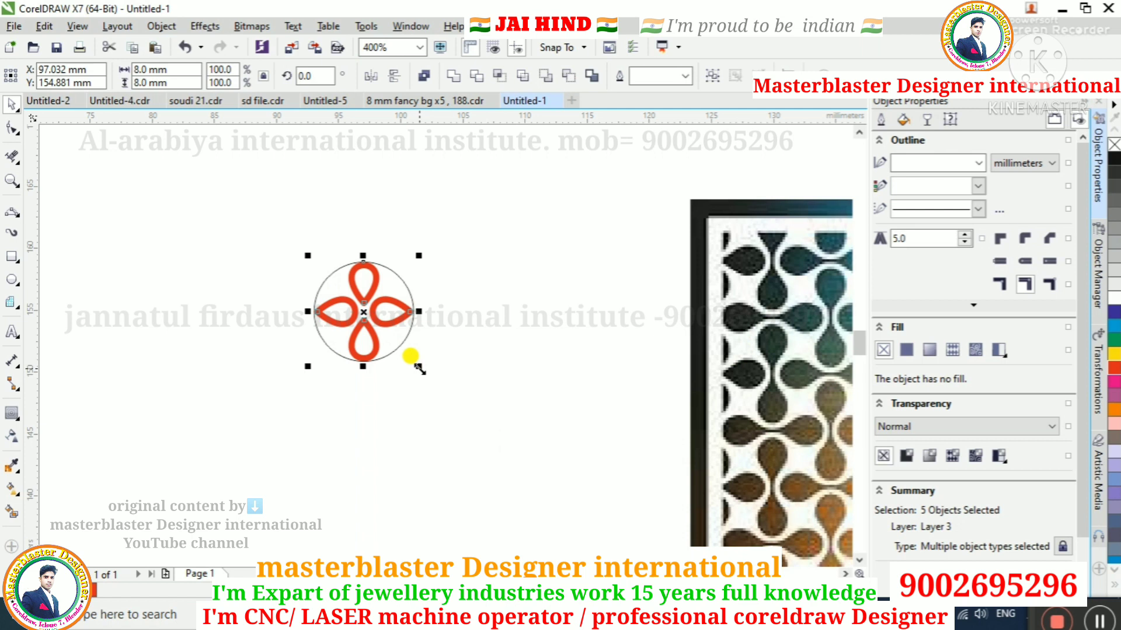
pyautogui.moveTo(418, 366); pyautogui.dragTo(455, 397)
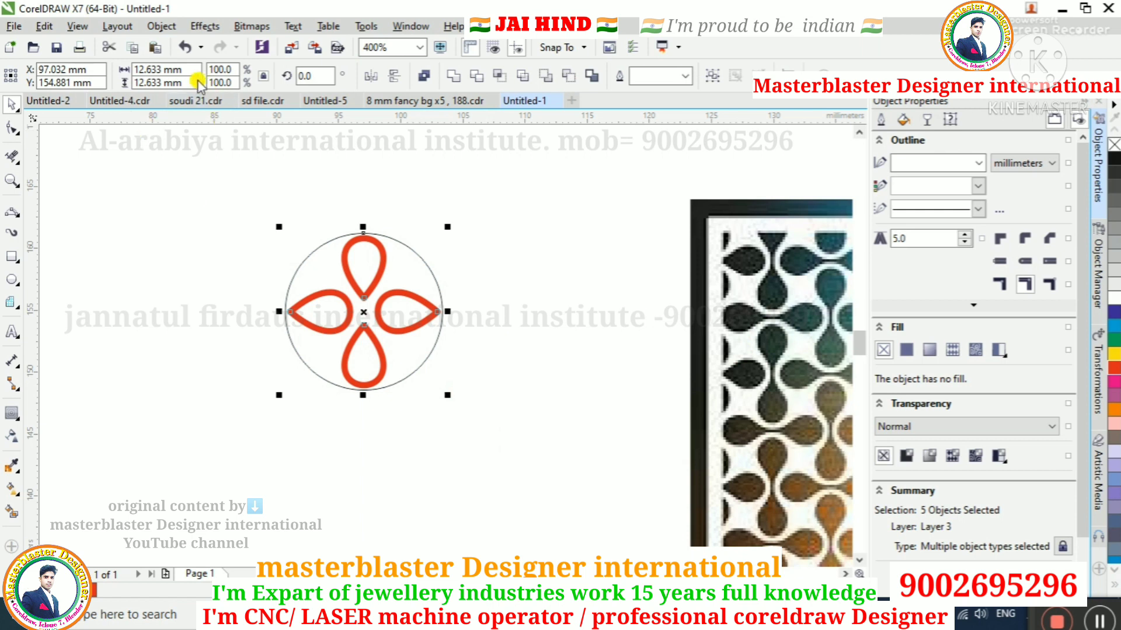
pyautogui.click(157, 69)
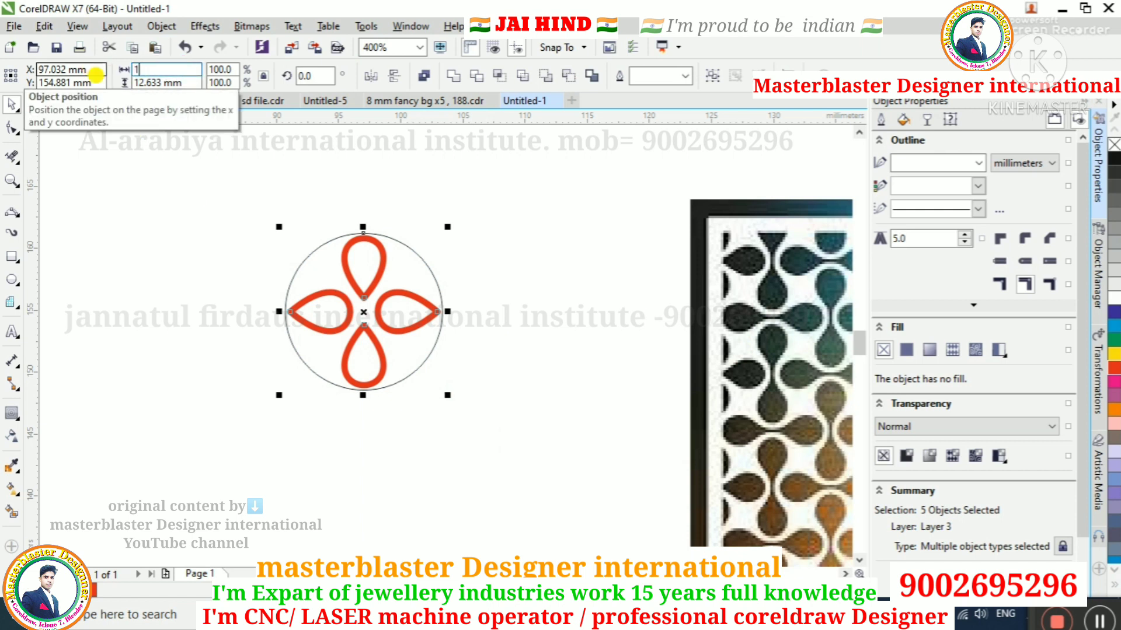
pyautogui.click(314, 213)
# Combine the top and bottom teardrops into one curve and draw a vertical straight line about 2.1 mm long joining their tips
pyautogui.scroll(-2, 319, 215)
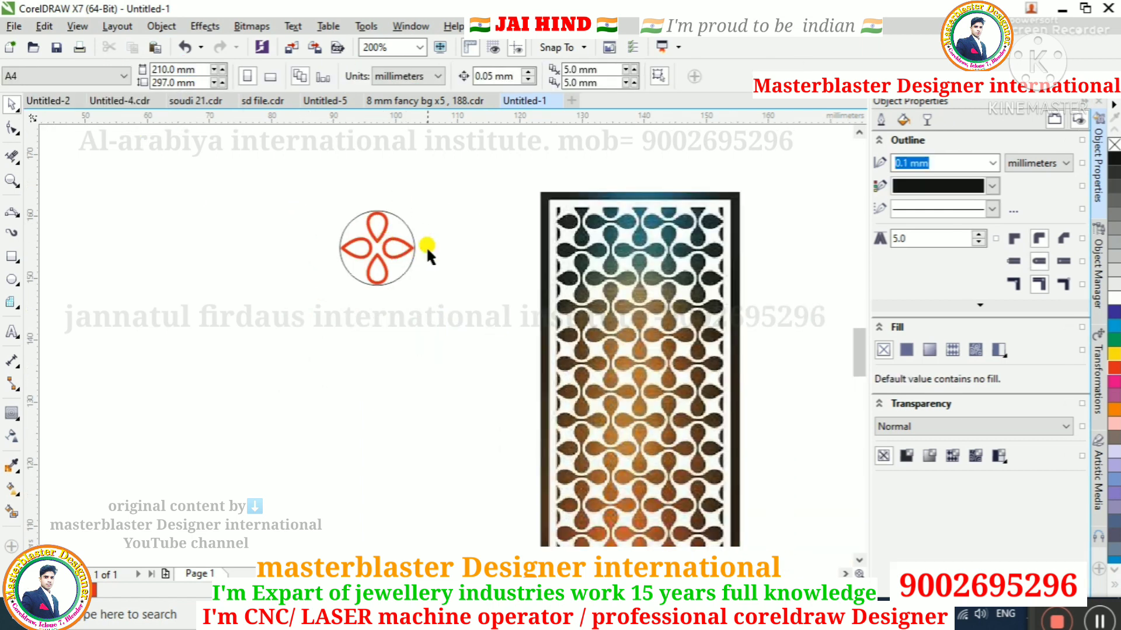
pyautogui.scroll(2, 578, 303)
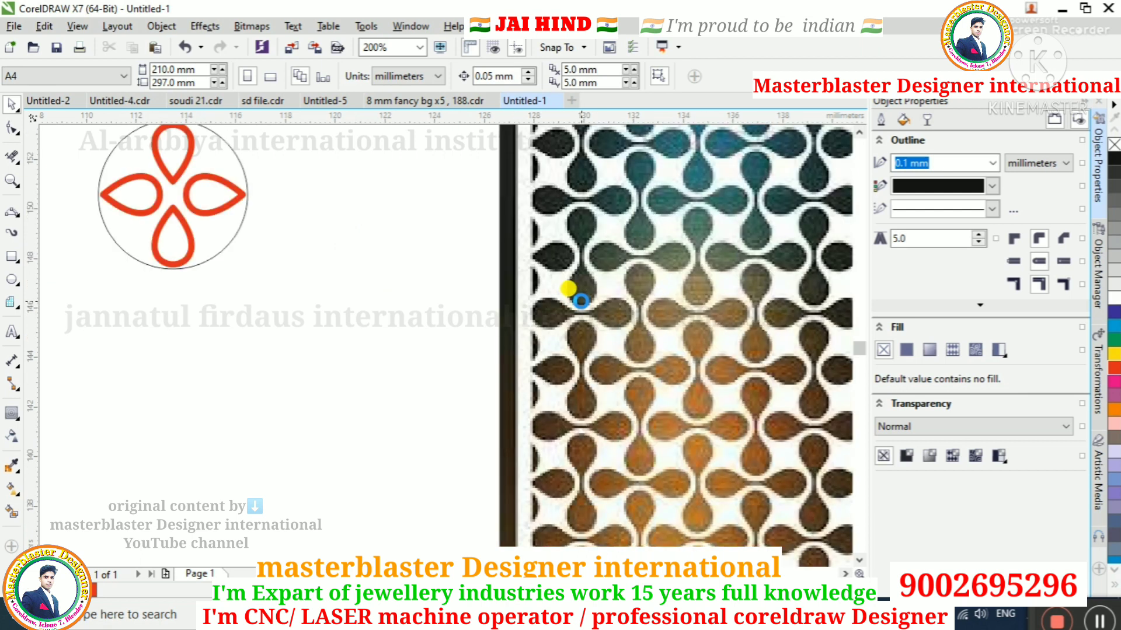
pyautogui.scroll(-2, 583, 327)
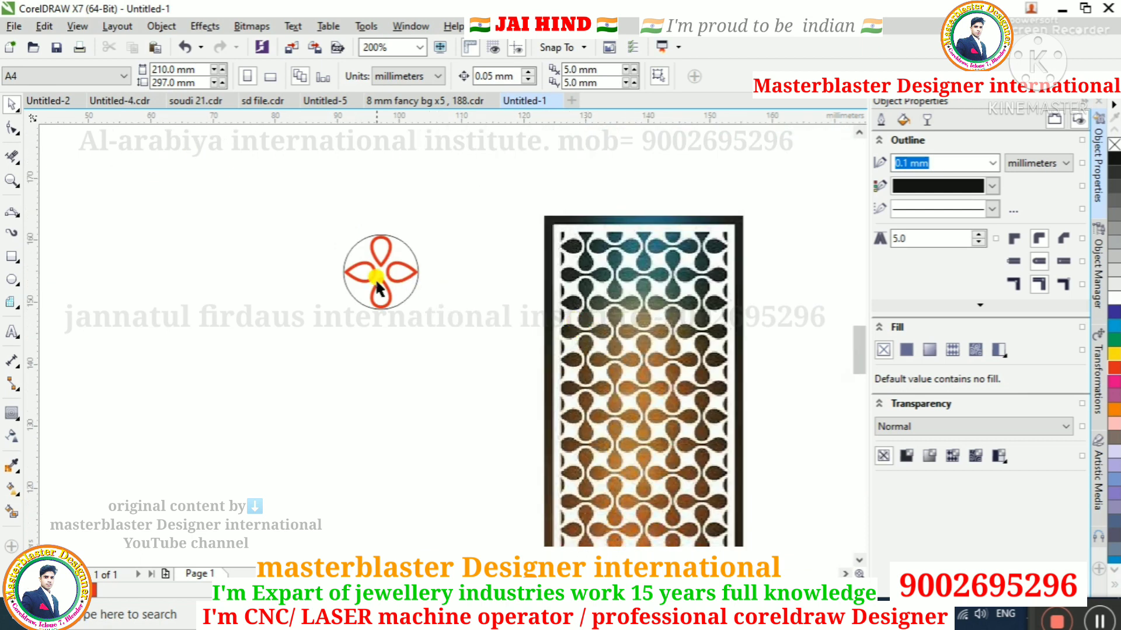
pyautogui.scroll(4, 374, 277)
pyautogui.click(350, 222)
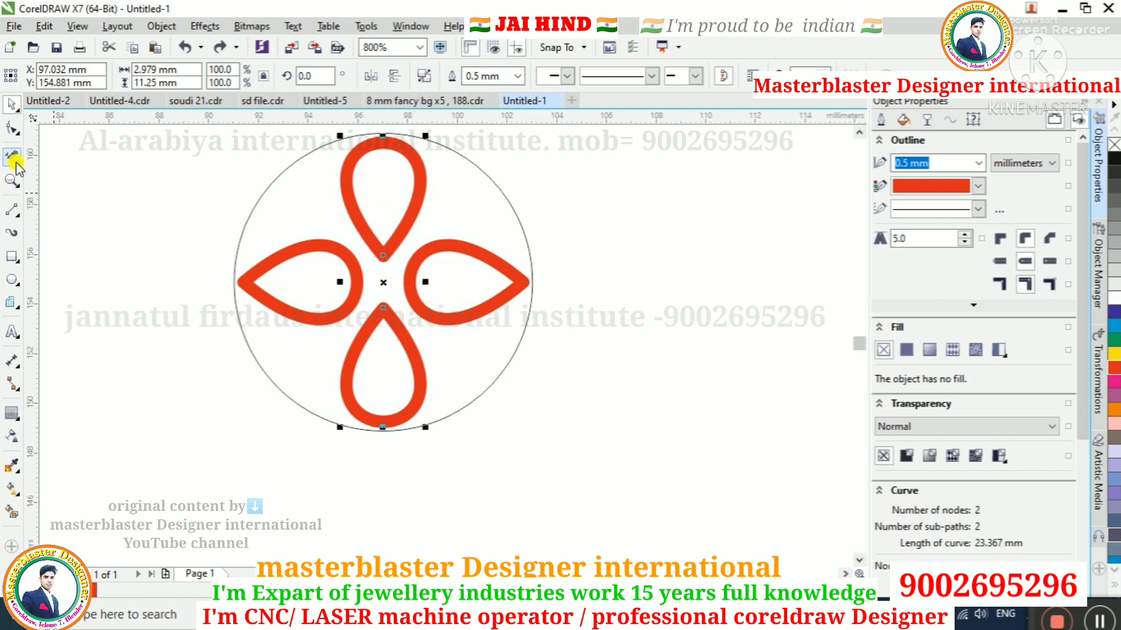
pyautogui.click(12, 209)
pyautogui.moveTo(382, 256); pyautogui.dragTo(384, 308)
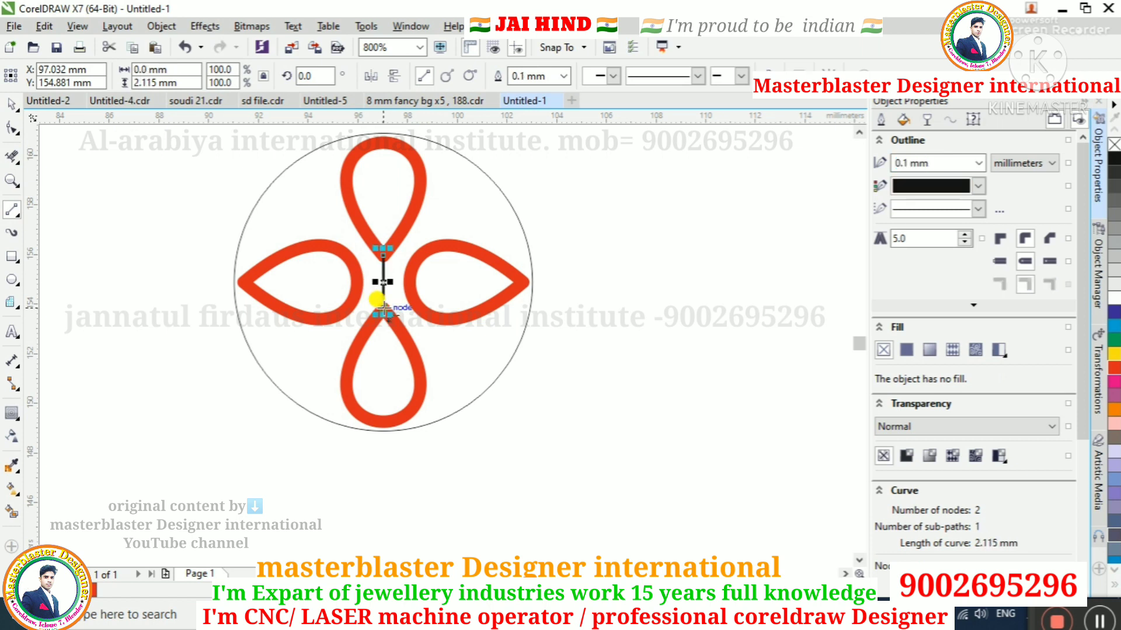
# Set the outline width of the vertical line joining the top and bottom teardrops to 0.5 mm
pyautogui.click(563, 76)
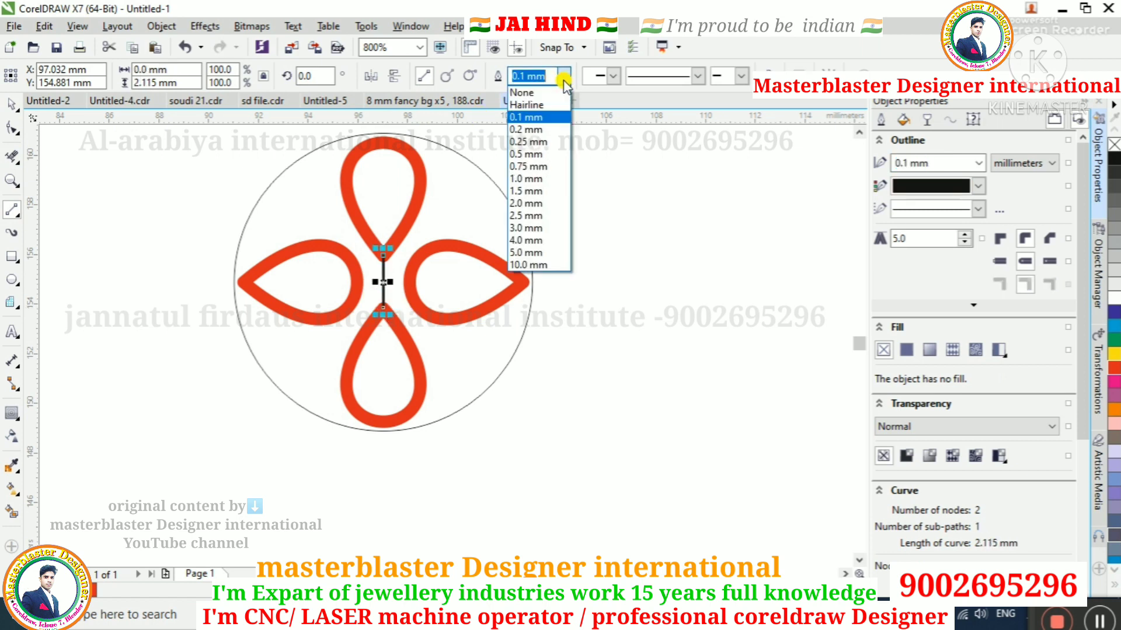
pyautogui.click(528, 154)
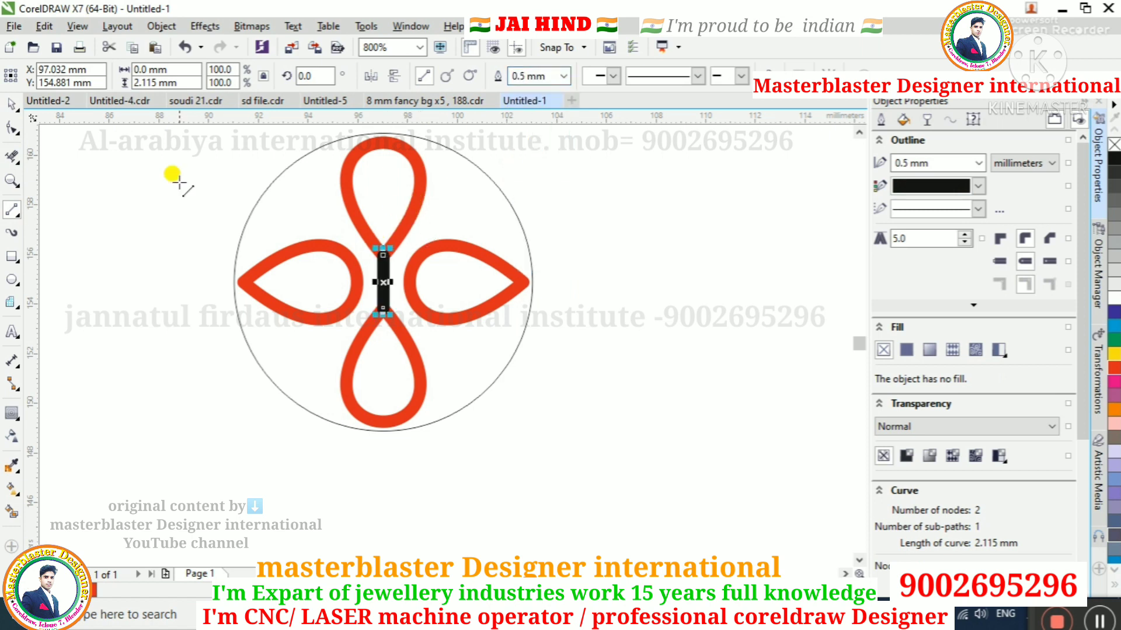
pyautogui.click(12, 105)
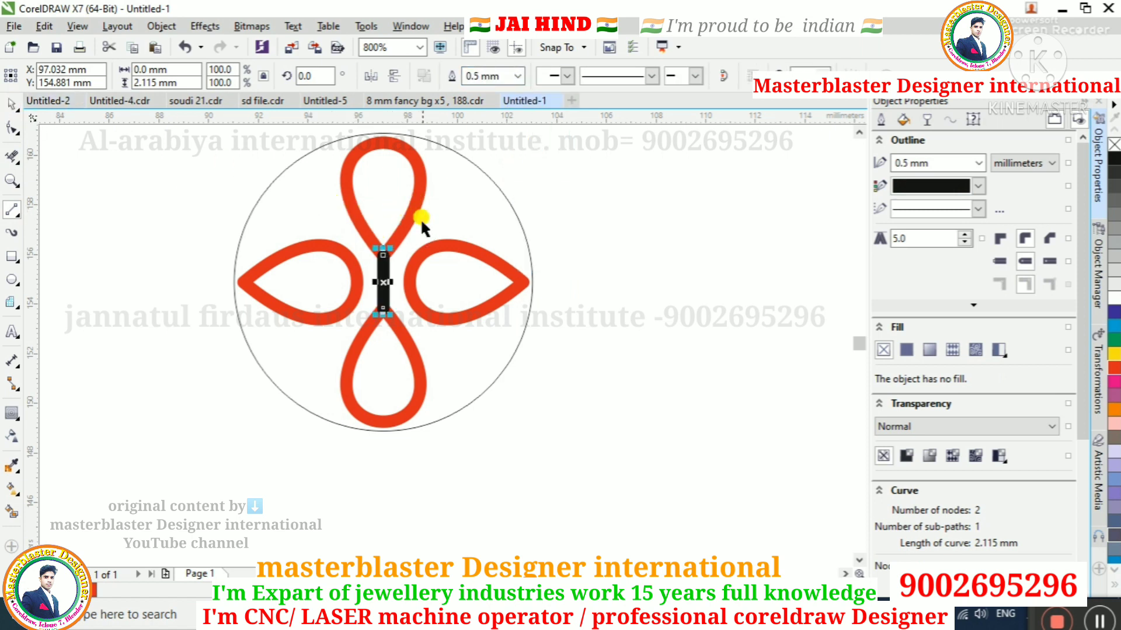
pyautogui.click(418, 202)
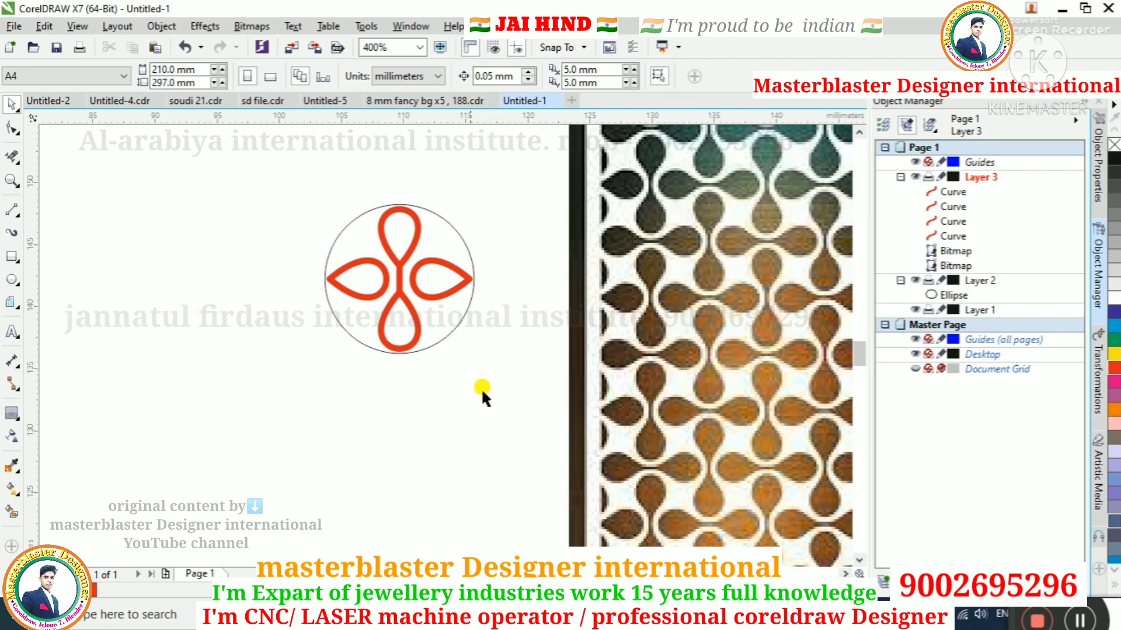
# Place a copy of the whole circle unit, rotated 90°, directly below the original so its top teardrop overlaps the original's bottom teardrop
pyautogui.moveTo(259, 176); pyautogui.dragTo(506, 408)
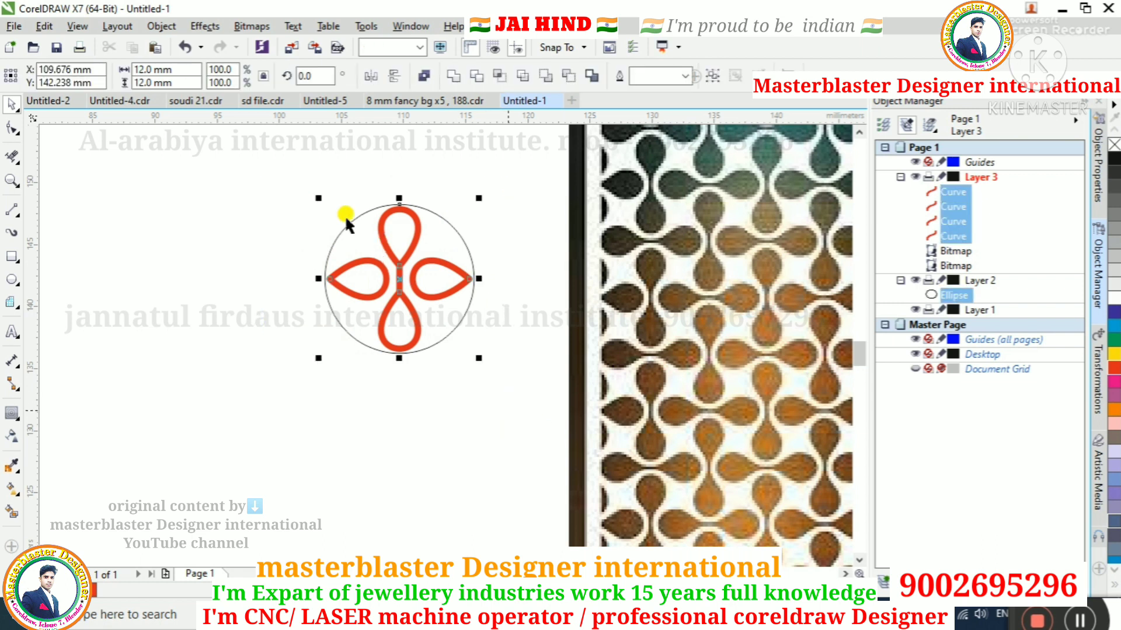
pyautogui.moveTo(405, 207); pyautogui.dragTo(251, 320)
pyautogui.rightClick(251, 319)
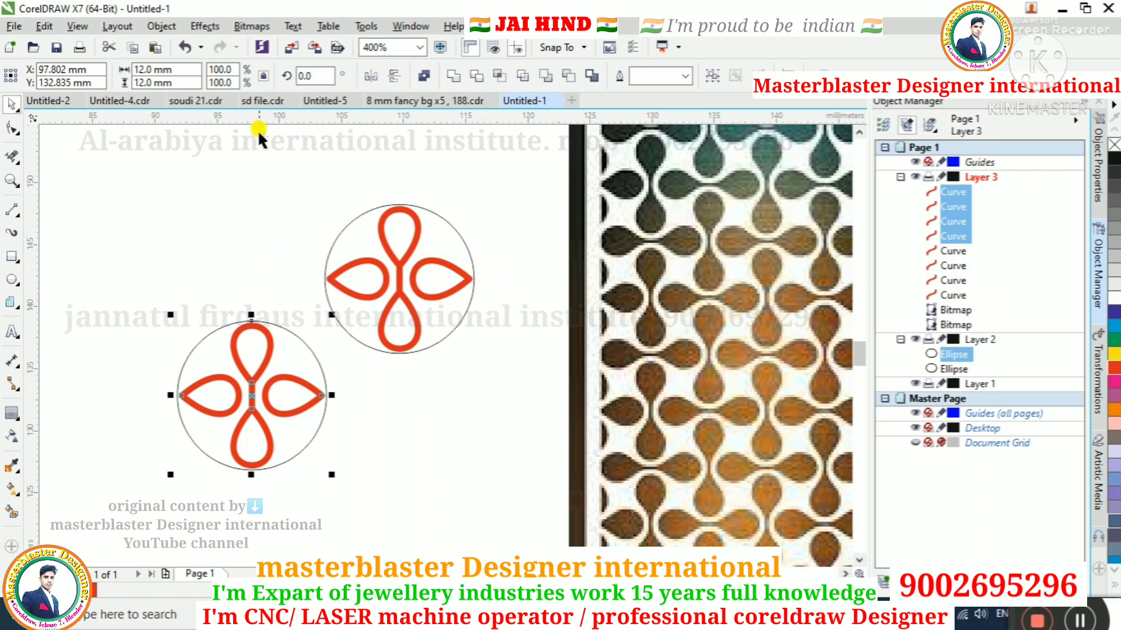
pyautogui.click(314, 76)
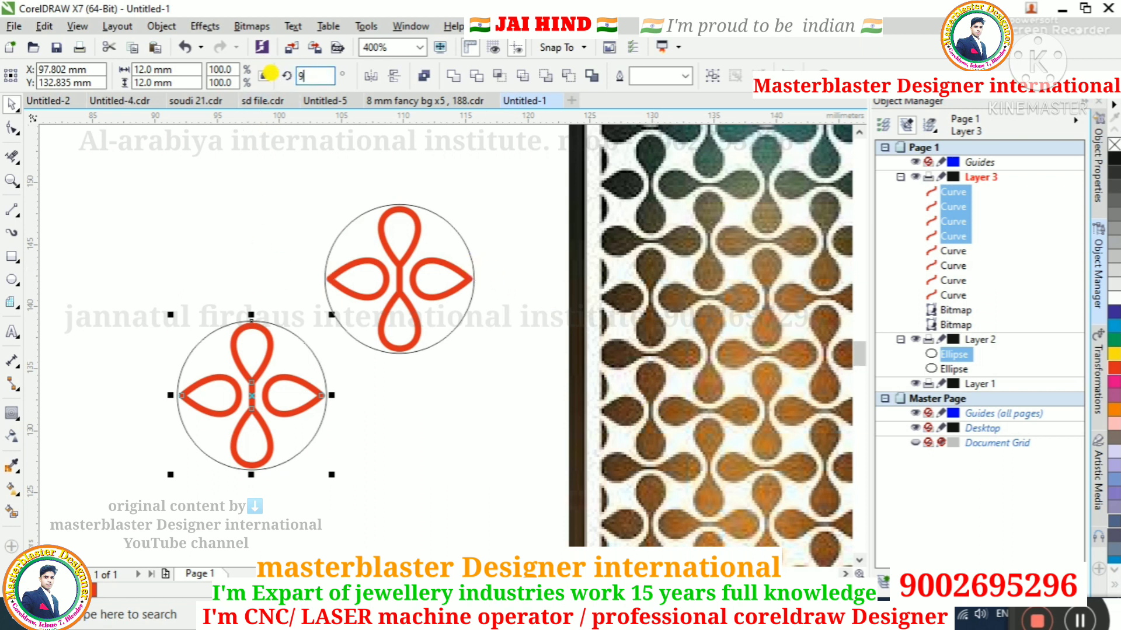
pyautogui.press('Return')
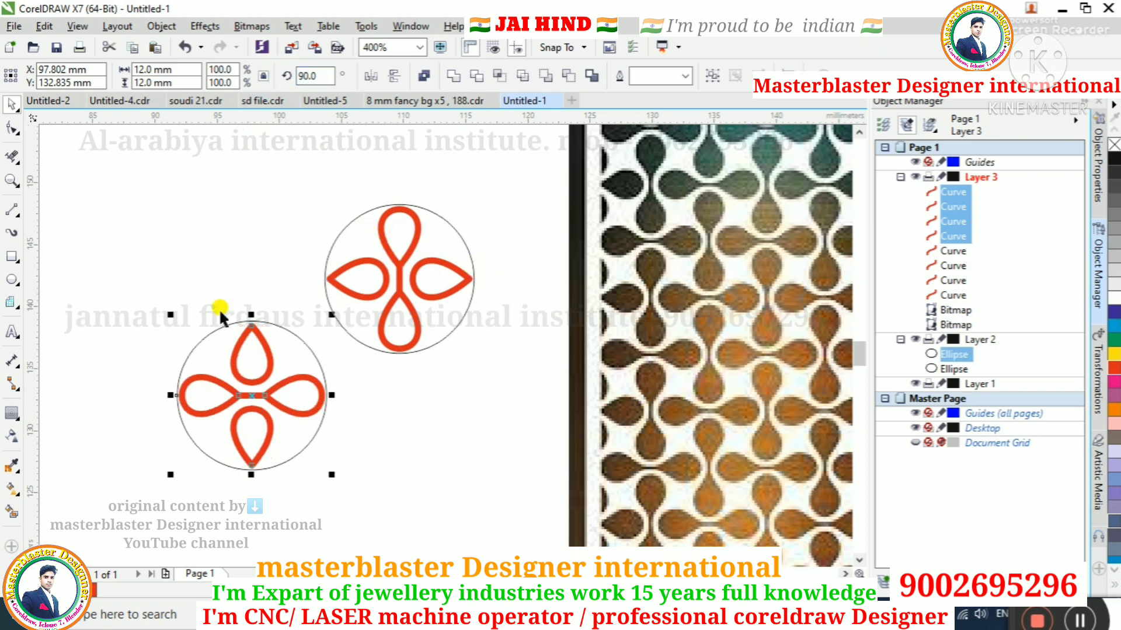
pyautogui.moveTo(250, 331); pyautogui.dragTo(398, 298)
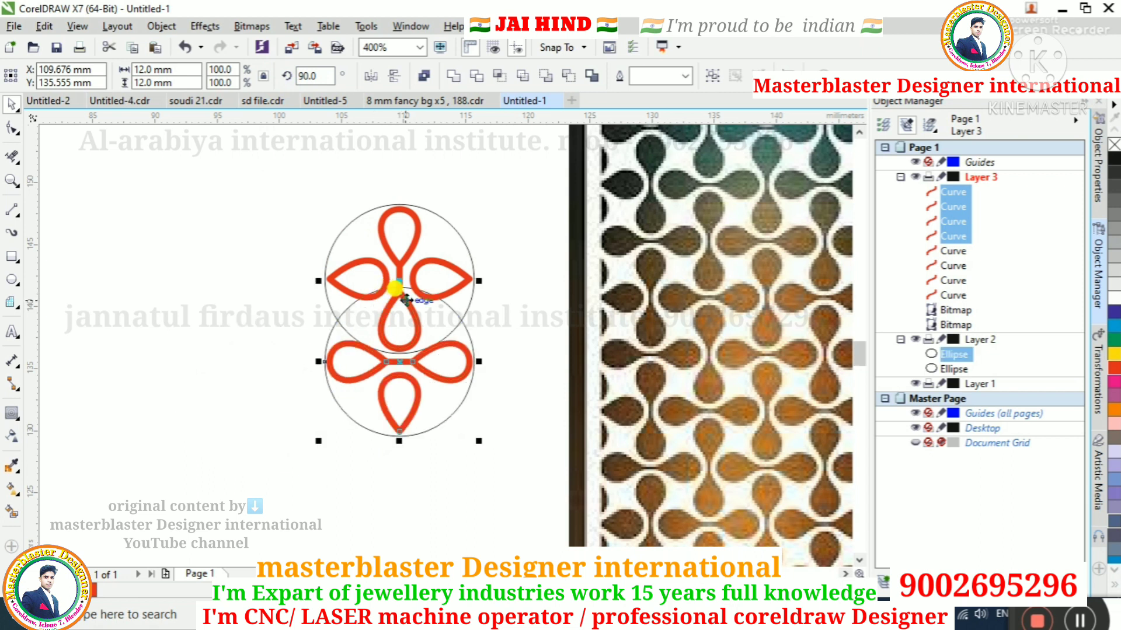
# Delete the duplicate teardrop where the lower unit overlaps the original unit's bottom teardrop
pyautogui.scroll(1, 399, 298)
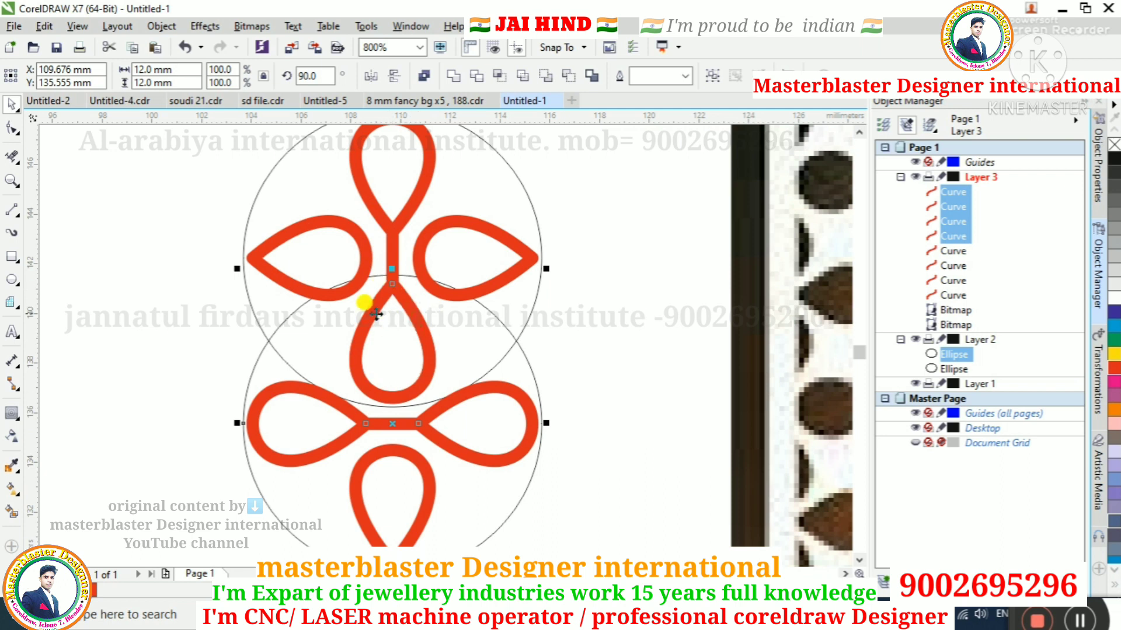
pyautogui.click(11, 127)
pyautogui.click(63, 155)
pyautogui.click(381, 301)
pyautogui.click(394, 290)
pyautogui.moveTo(390, 286); pyautogui.dragTo(198, 281)
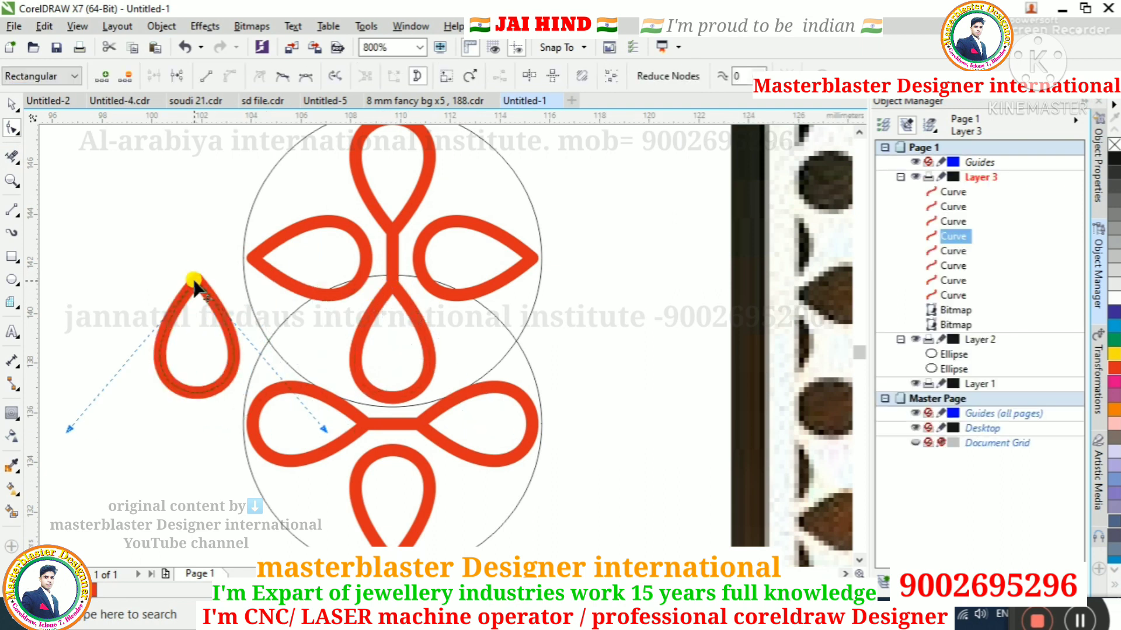
pyautogui.press('Delete')
# Check that no second teardrop lies under the shared lower one by moving it aside and undoing the move
pyautogui.click(383, 303)
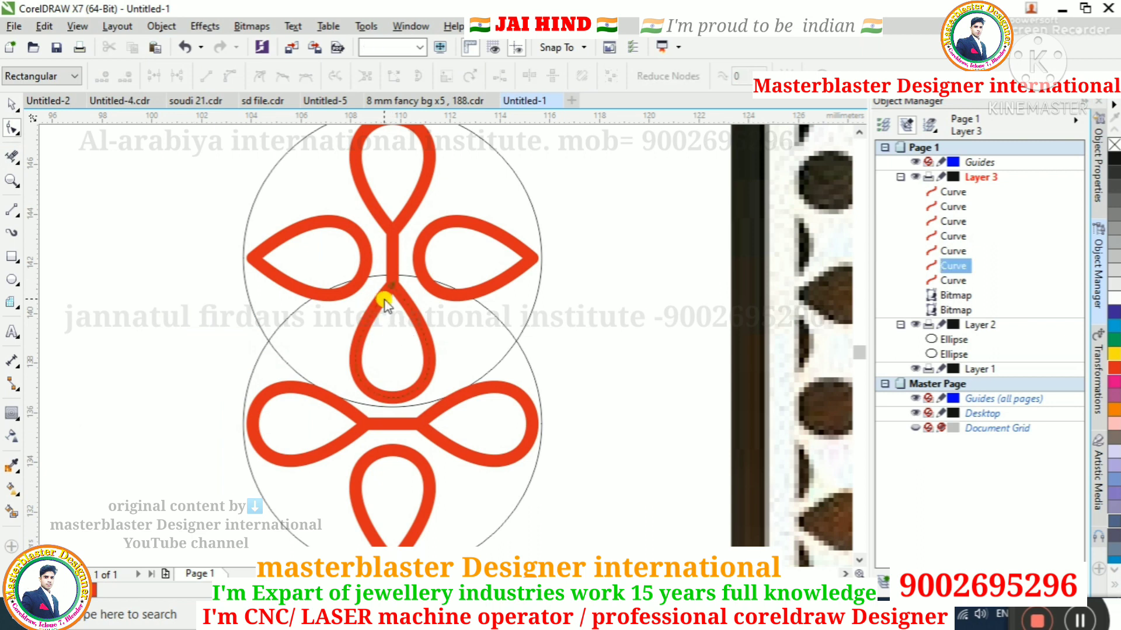
pyautogui.moveTo(391, 286); pyautogui.dragTo(163, 279)
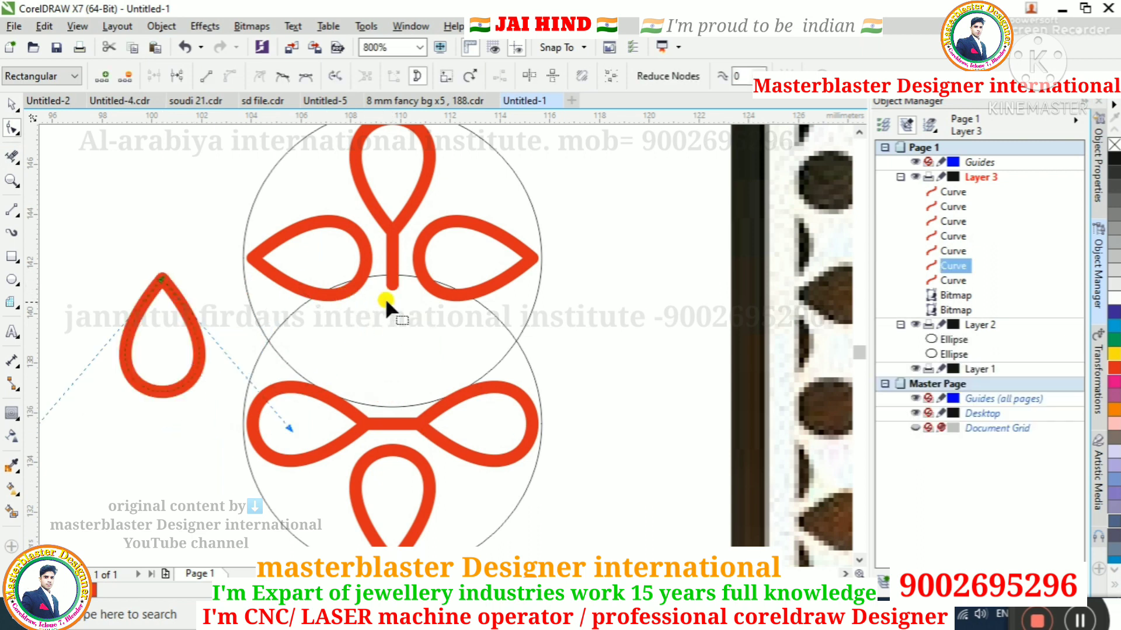
pyautogui.click(185, 47)
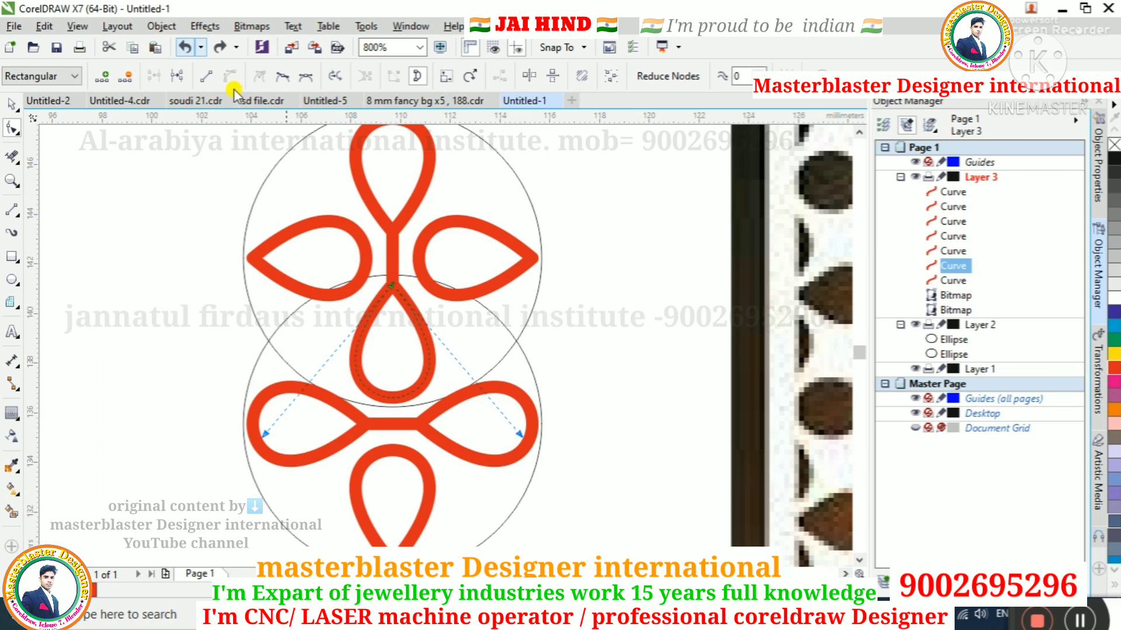
pyautogui.scroll(-2, 388, 287)
pyautogui.press('space')
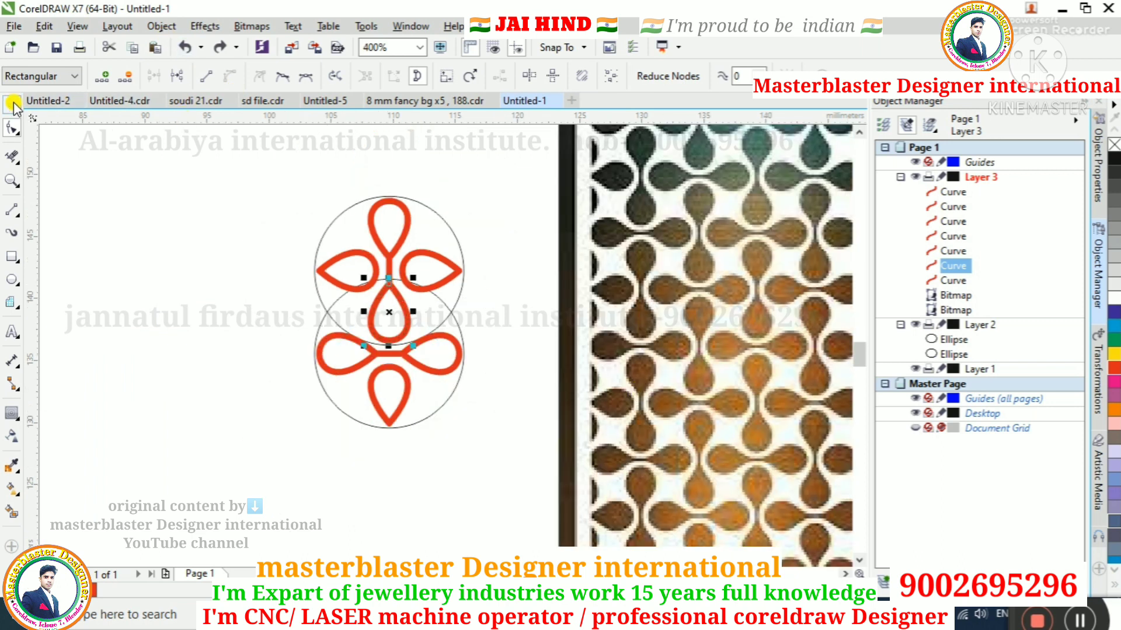
pyautogui.click(252, 213)
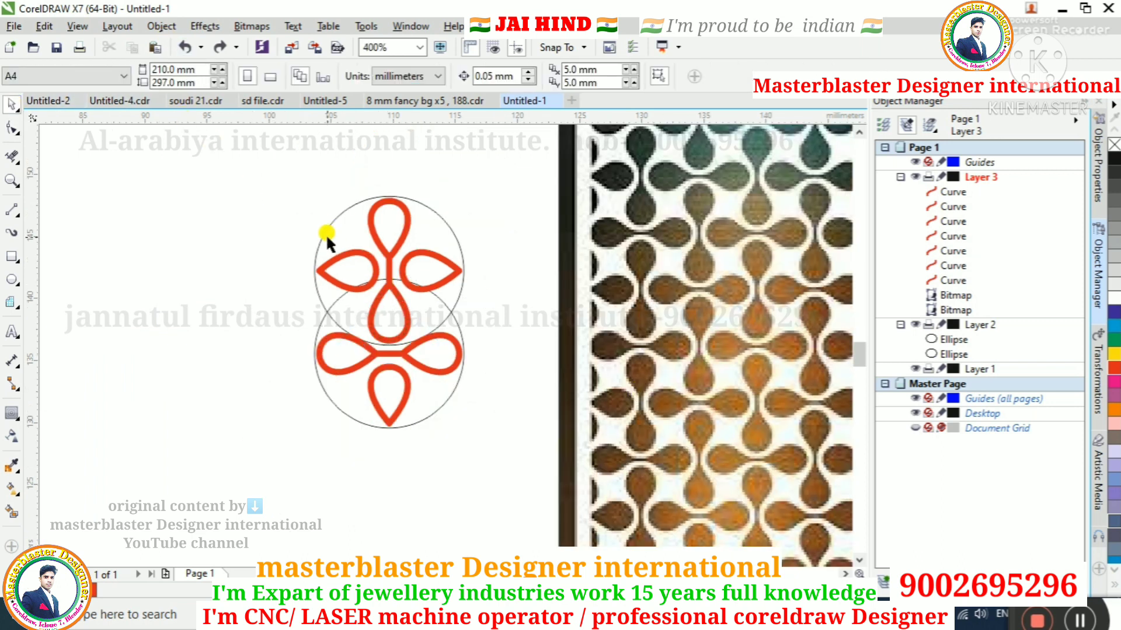
# Place another copy of the original circle unit, rotated 90°, beside it so its right teardrop overlaps the original's left teardrop
pyautogui.moveTo(237, 158); pyautogui.dragTo(501, 345)
pyautogui.moveTo(382, 261); pyautogui.dragTo(188, 236)
pyautogui.rightClick(188, 236)
pyautogui.press('Tab')
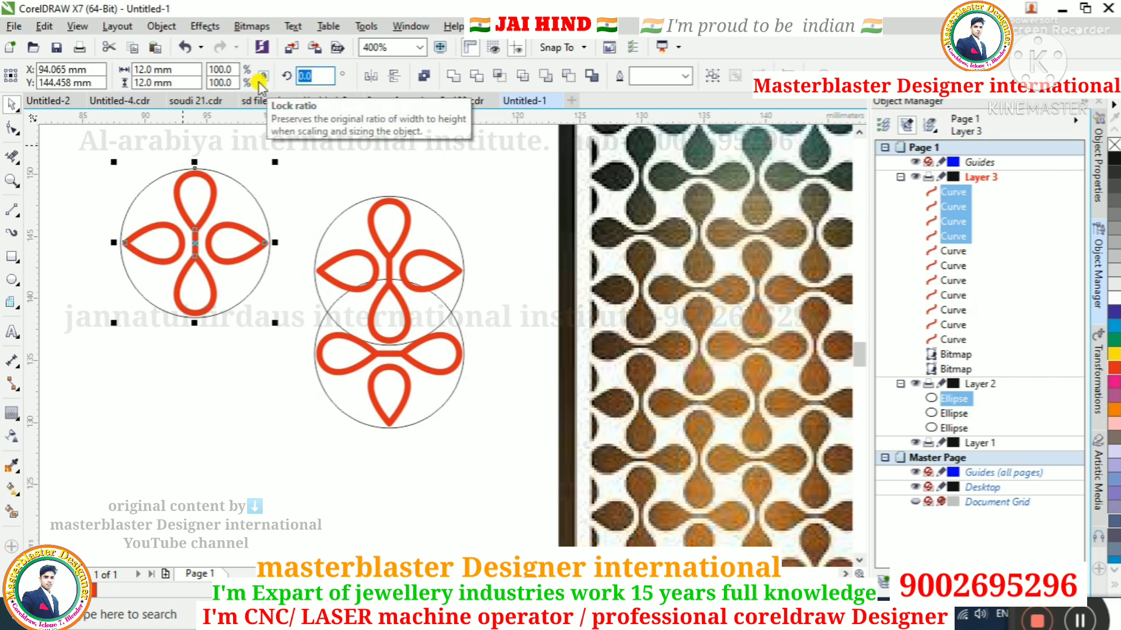
pyautogui.write('90')
pyautogui.press('Return')
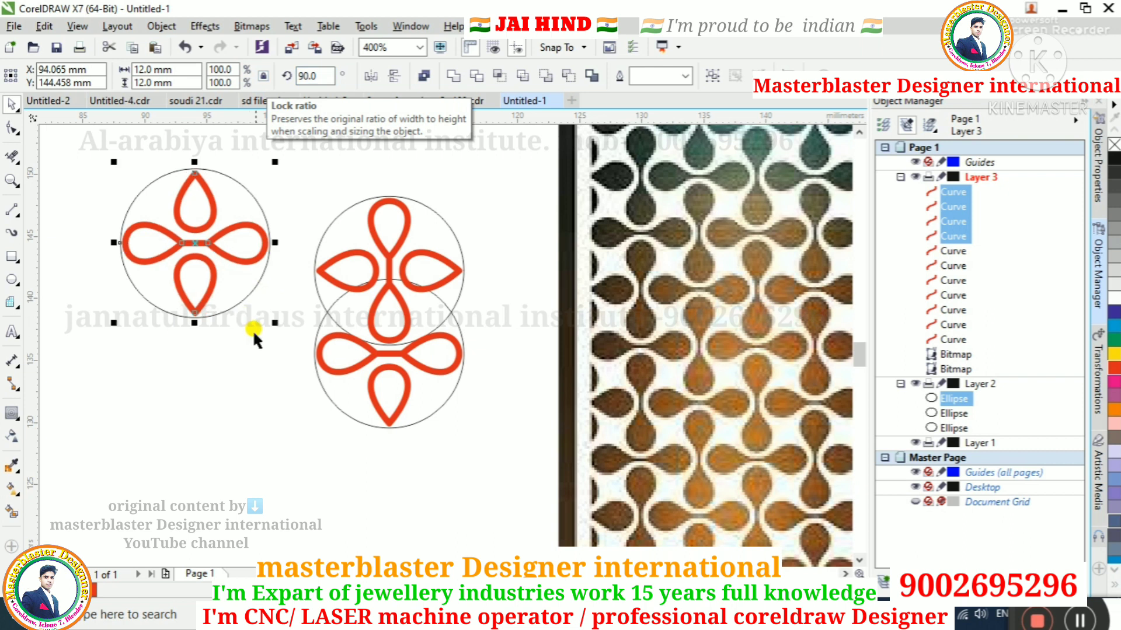
pyautogui.moveTo(260, 237); pyautogui.dragTo(372, 270)
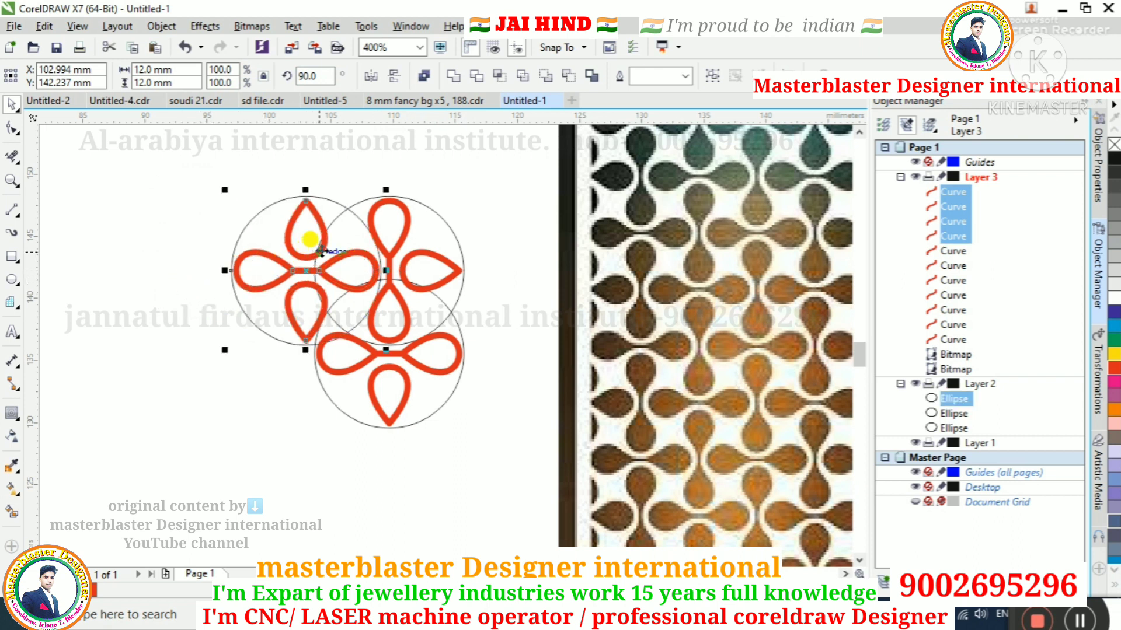
# Delete the duplicate teardrop where the left unit overlaps the original unit
pyautogui.click(150, 201)
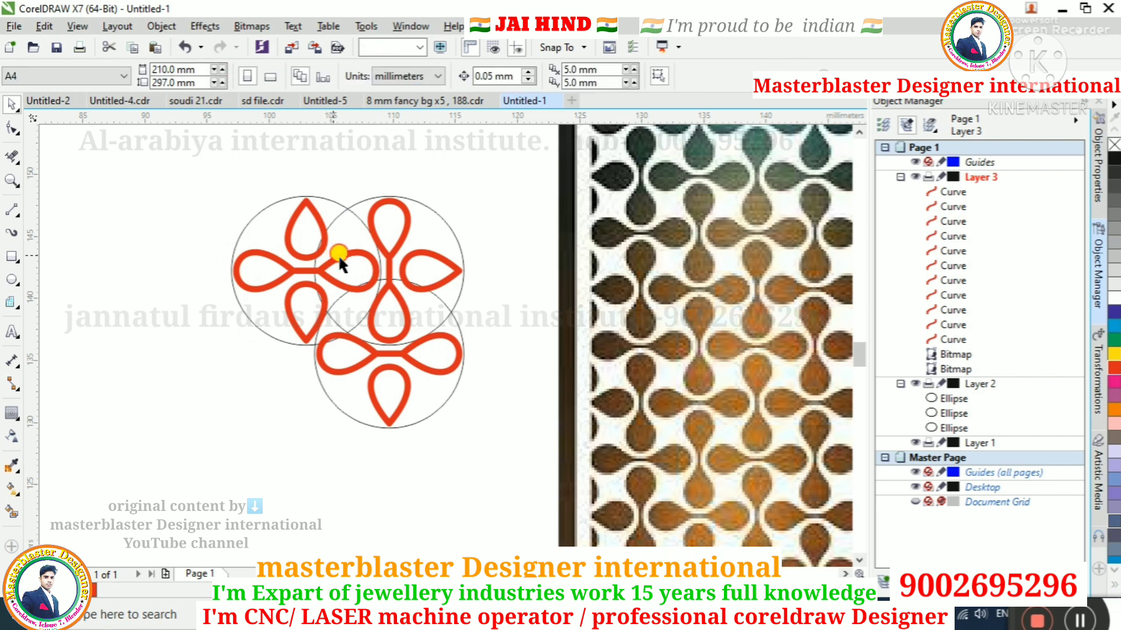
pyautogui.click(331, 259)
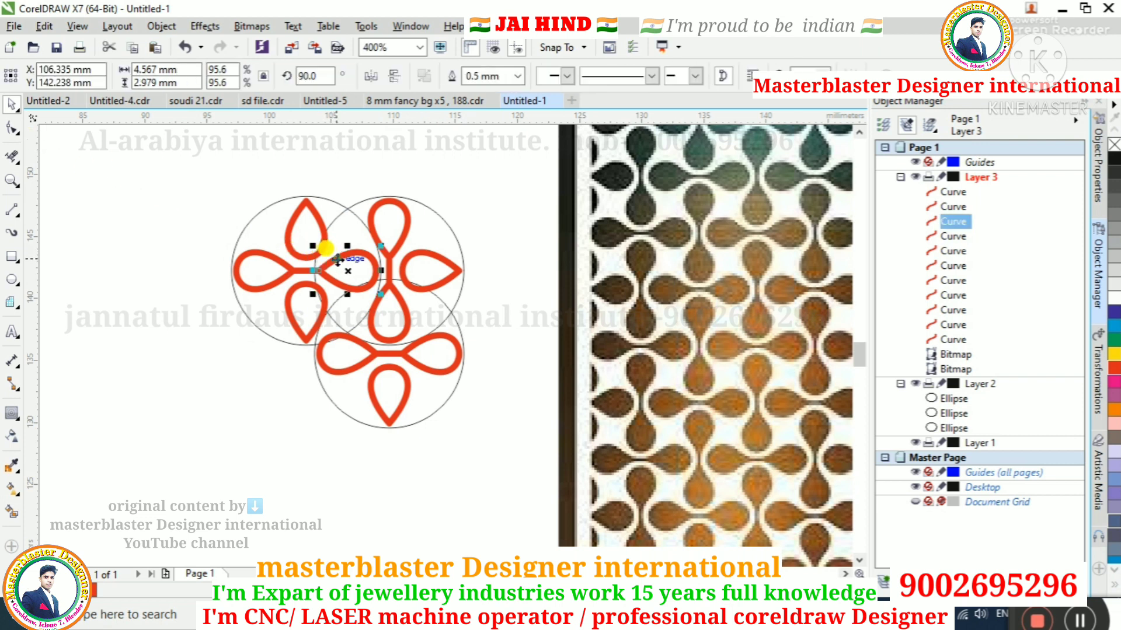
pyautogui.press('Delete')
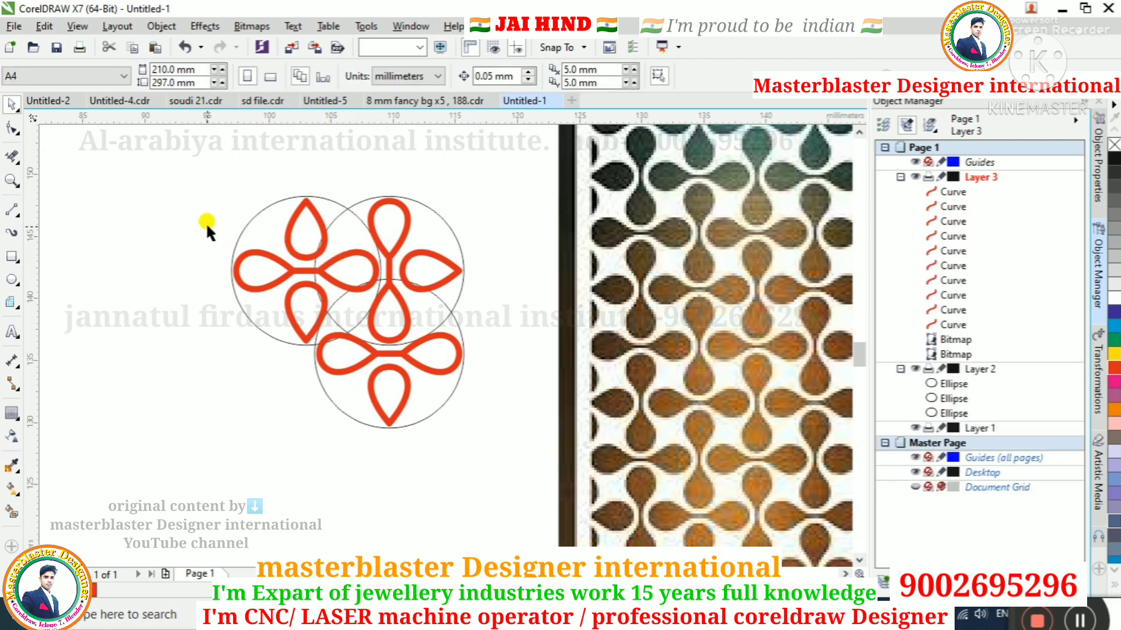
# Move the shared teardrop between the two upper units aside to check for duplicates, and undo the move
pyautogui.click(360, 262)
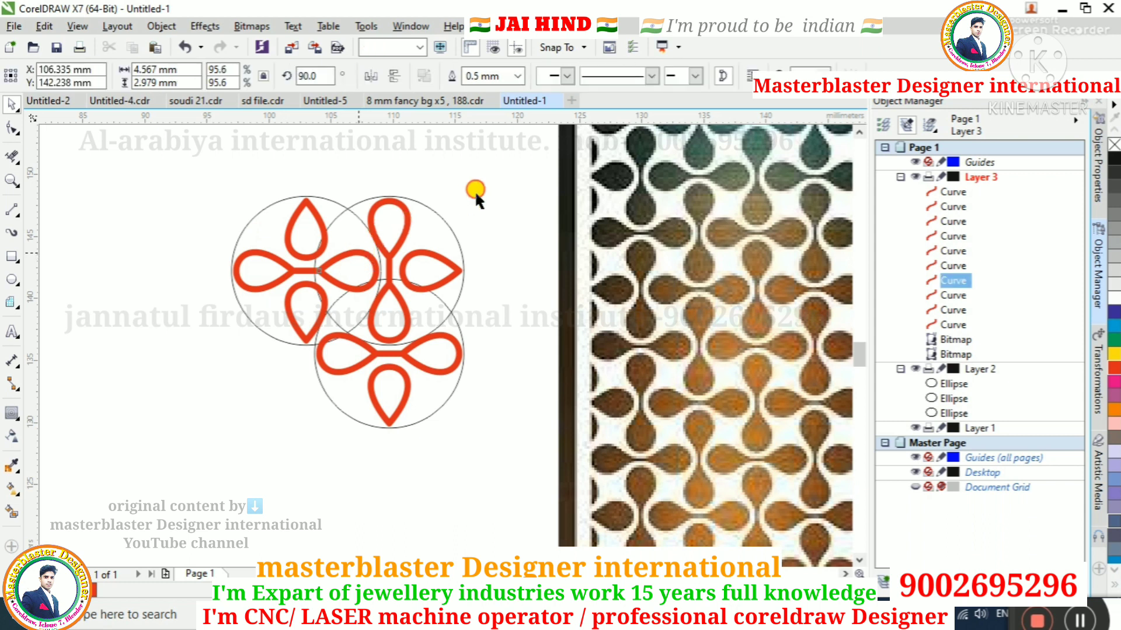
pyautogui.moveTo(331, 267); pyautogui.dragTo(389, 196)
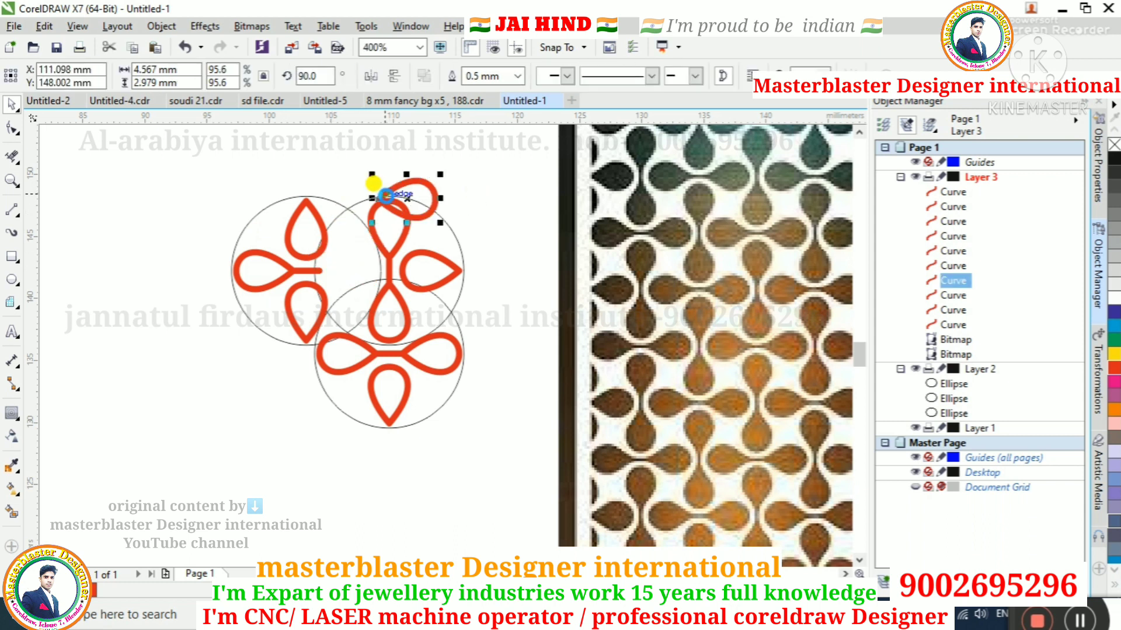
pyautogui.click(184, 49)
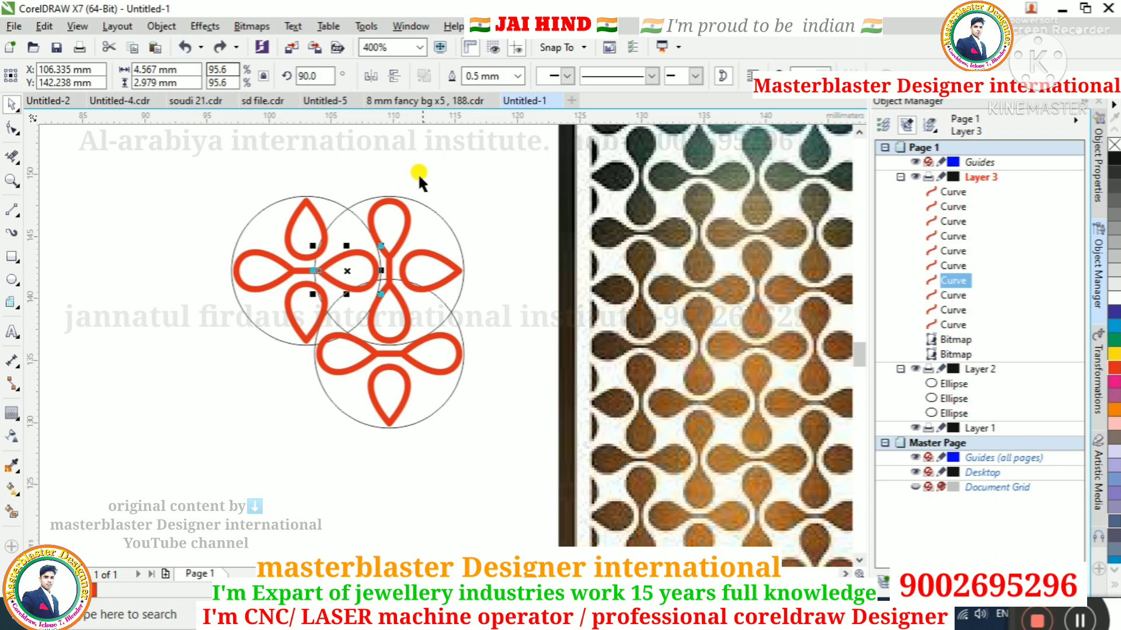
pyautogui.click(514, 220)
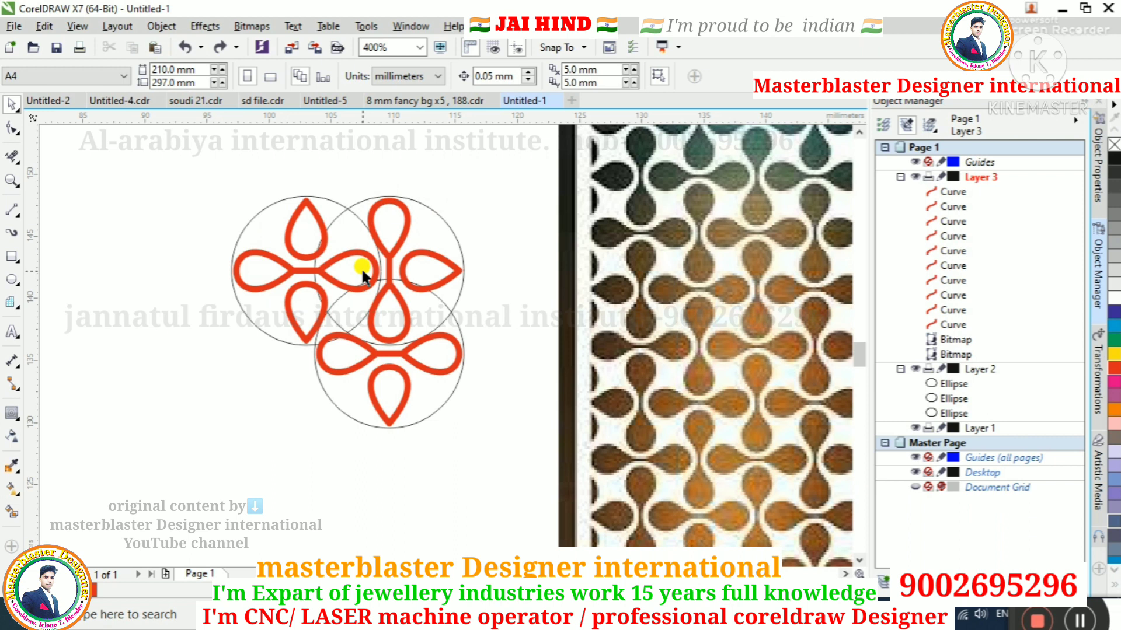
# Try repeating the three-circle cluster to the left, aligned on the joined teardrop's neck, and delete the trial copy
pyautogui.moveTo(170, 169); pyautogui.dragTo(499, 449)
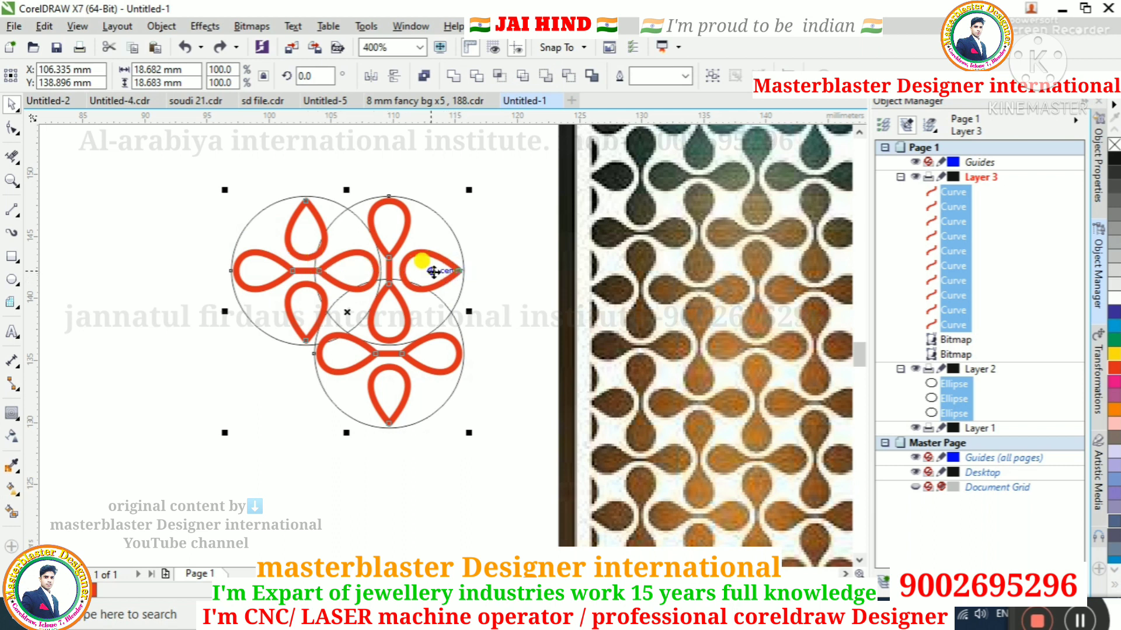
pyautogui.moveTo(457, 271); pyautogui.dragTo(292, 272)
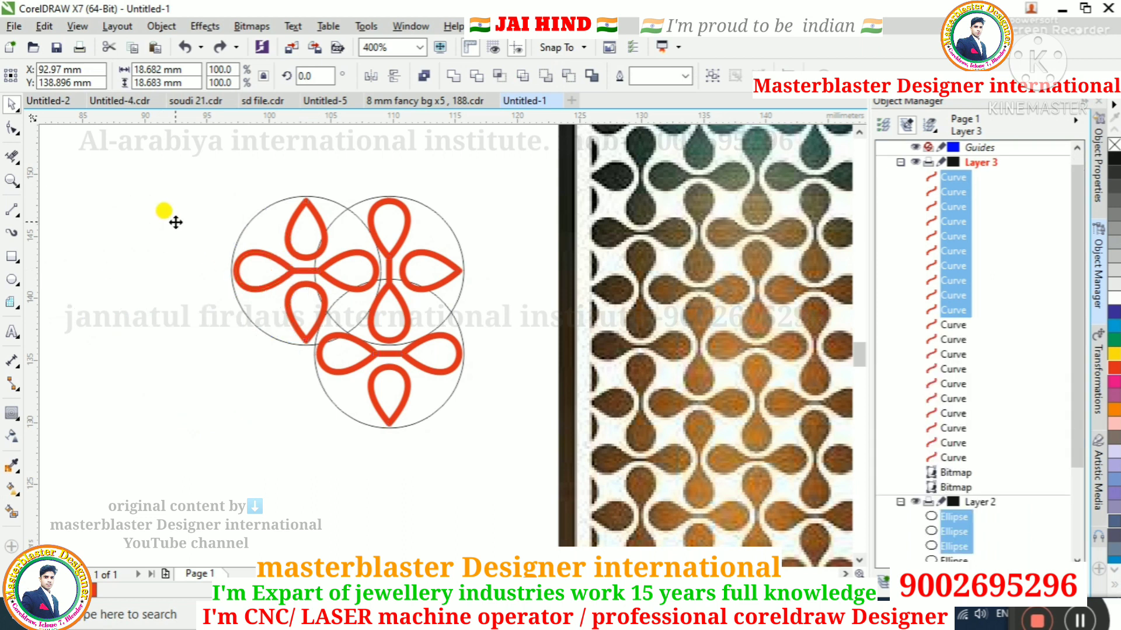
pyautogui.click(201, 261)
pyautogui.moveTo(201, 261); pyautogui.dragTo(249, 261)
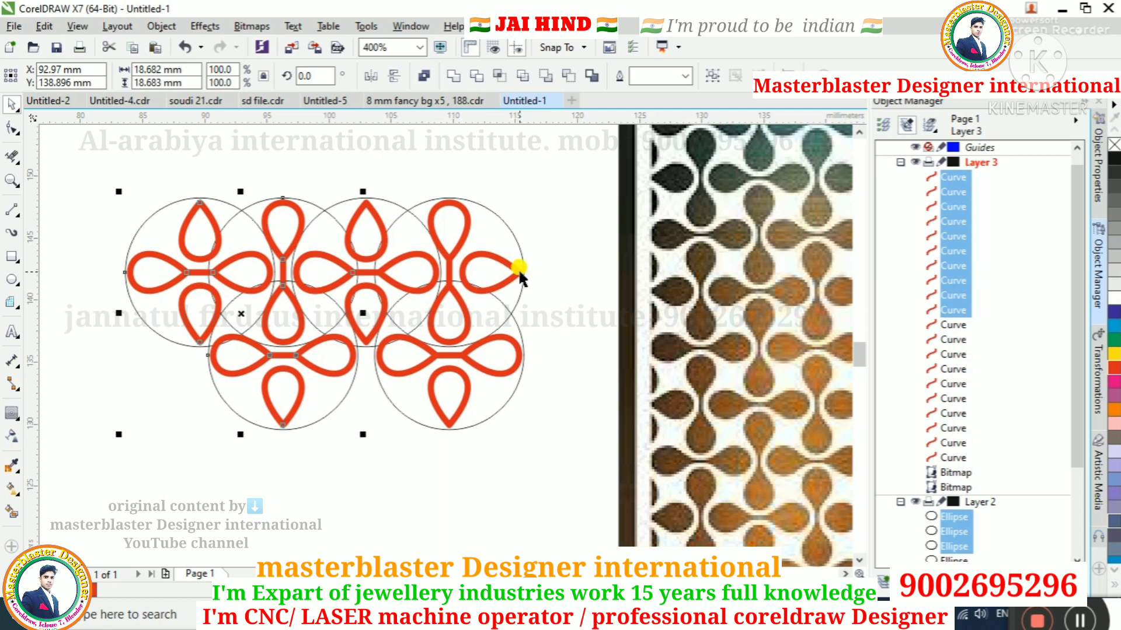
pyautogui.moveTo(380, 273); pyautogui.dragTo(353, 275)
pyautogui.press('Delete')
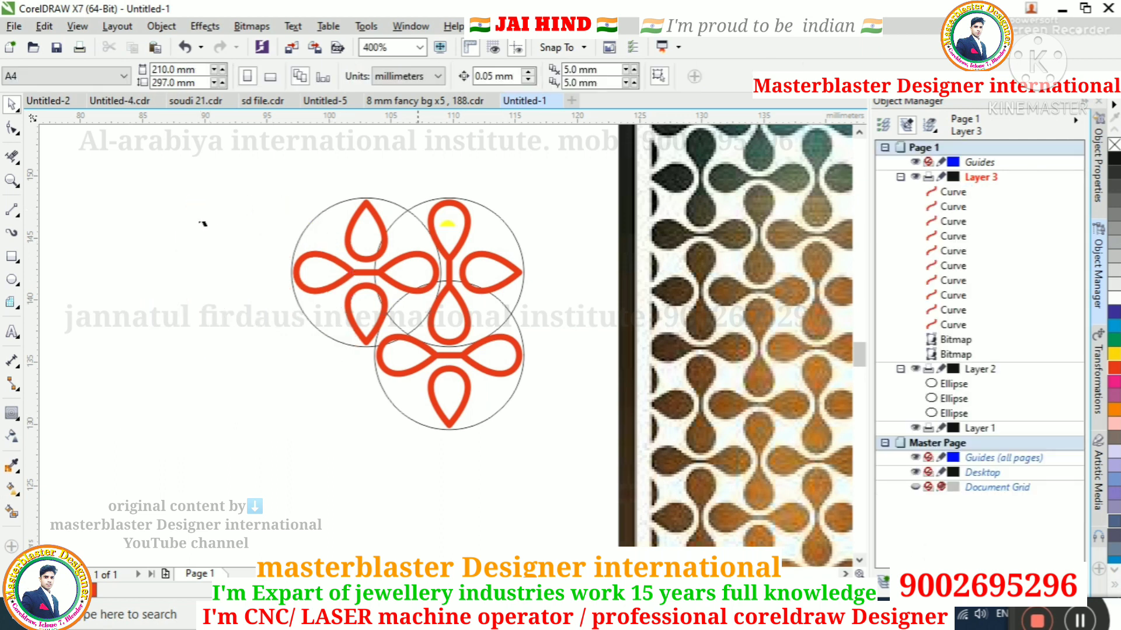
# Measure the horizontal repeat distance with a temporary straight line from the left unit's neck to the right teardrop's tip, and delete the line
pyautogui.click(9, 211)
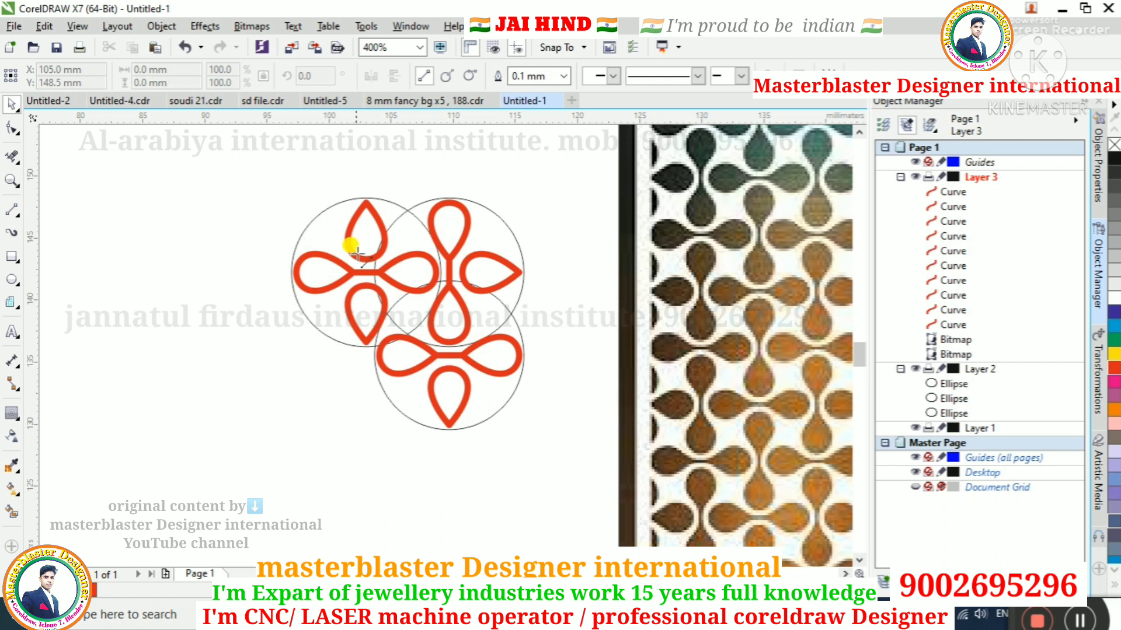
pyautogui.moveTo(352, 271); pyautogui.dragTo(519, 272)
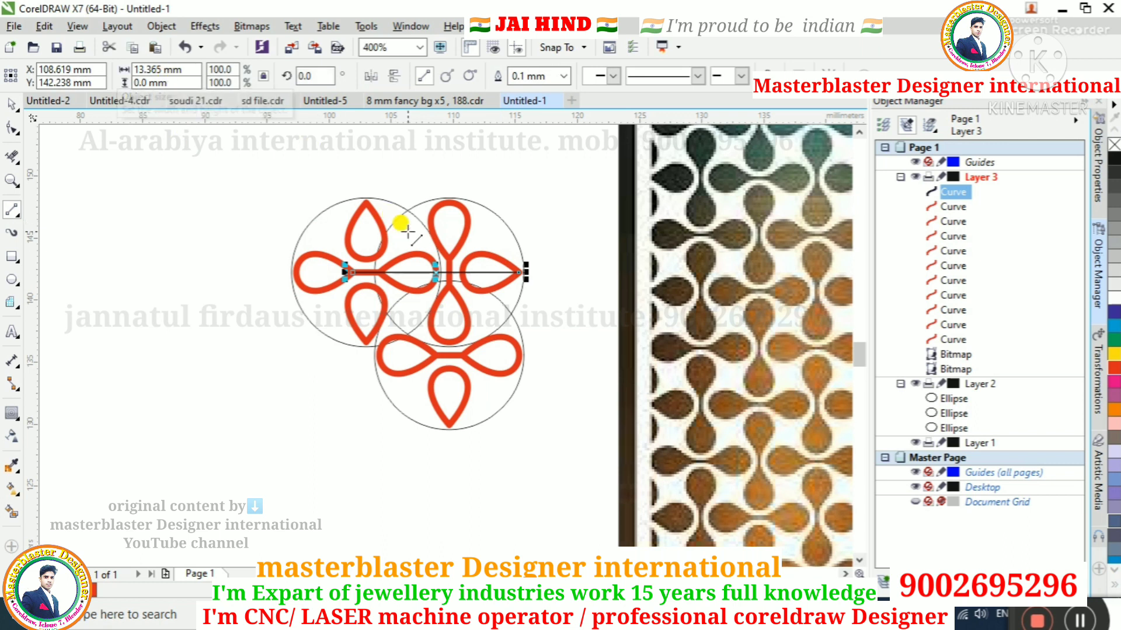
pyautogui.hscroll(-1, 395, 220)
pyautogui.click(540, 256)
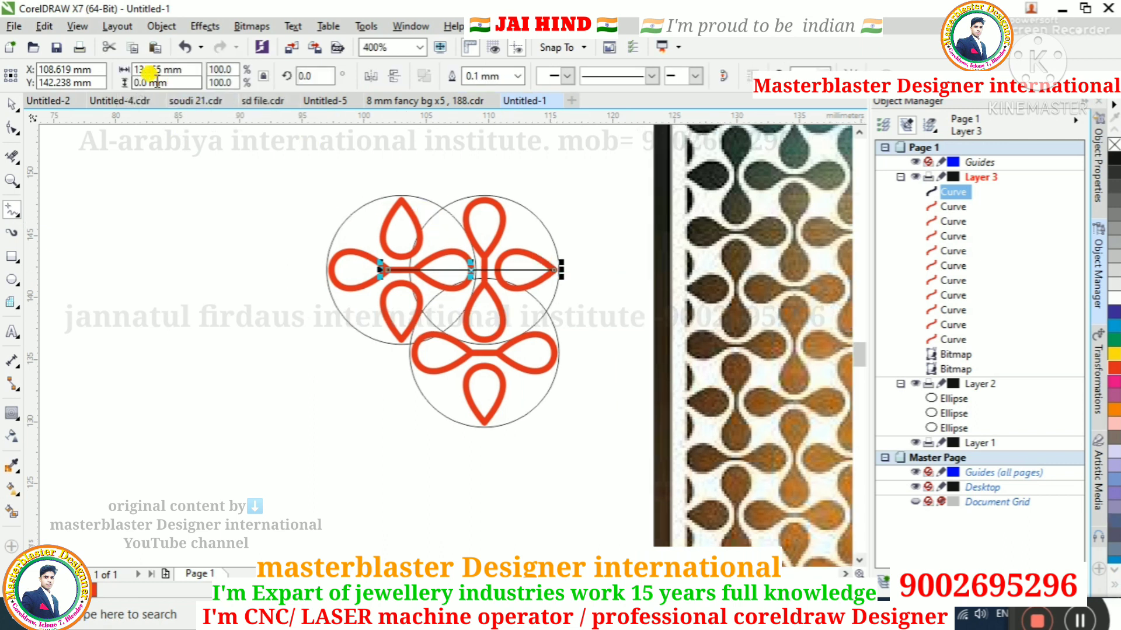
pyautogui.press('Delete')
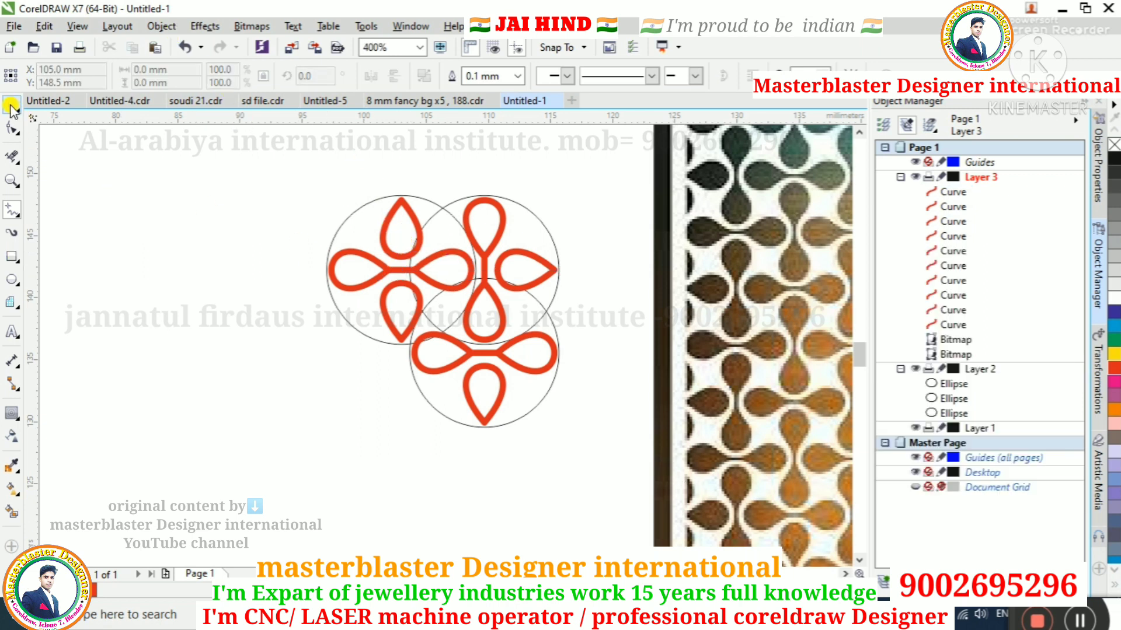
pyautogui.press('space')
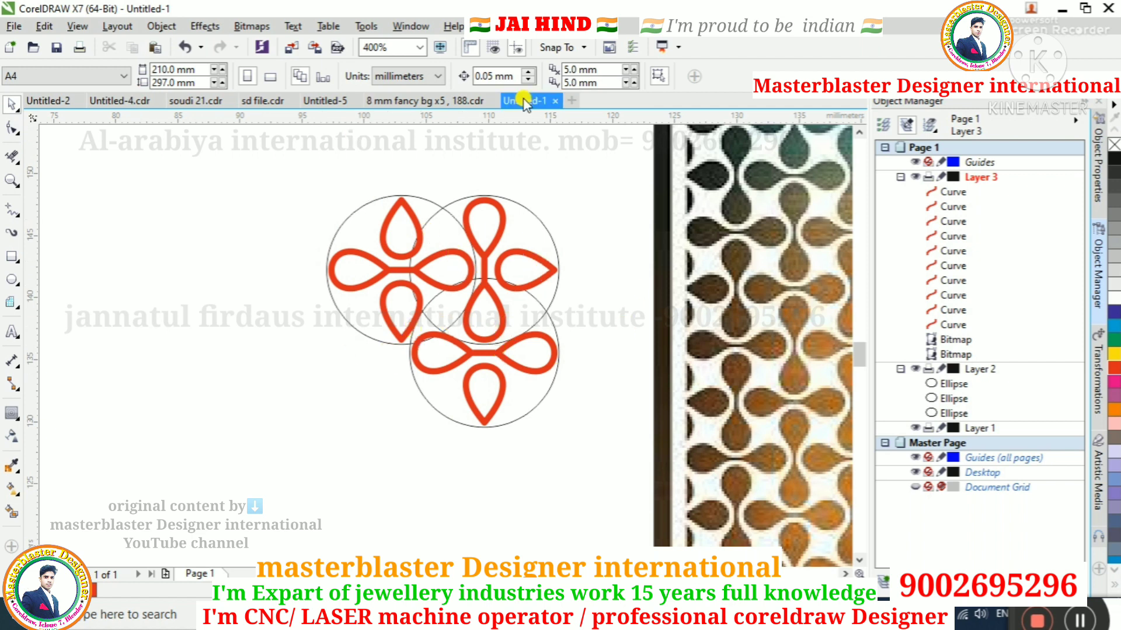
# Set the document's nudge distance to 13.365 mm to match the lattice's repeat distance
pyautogui.click(503, 75)
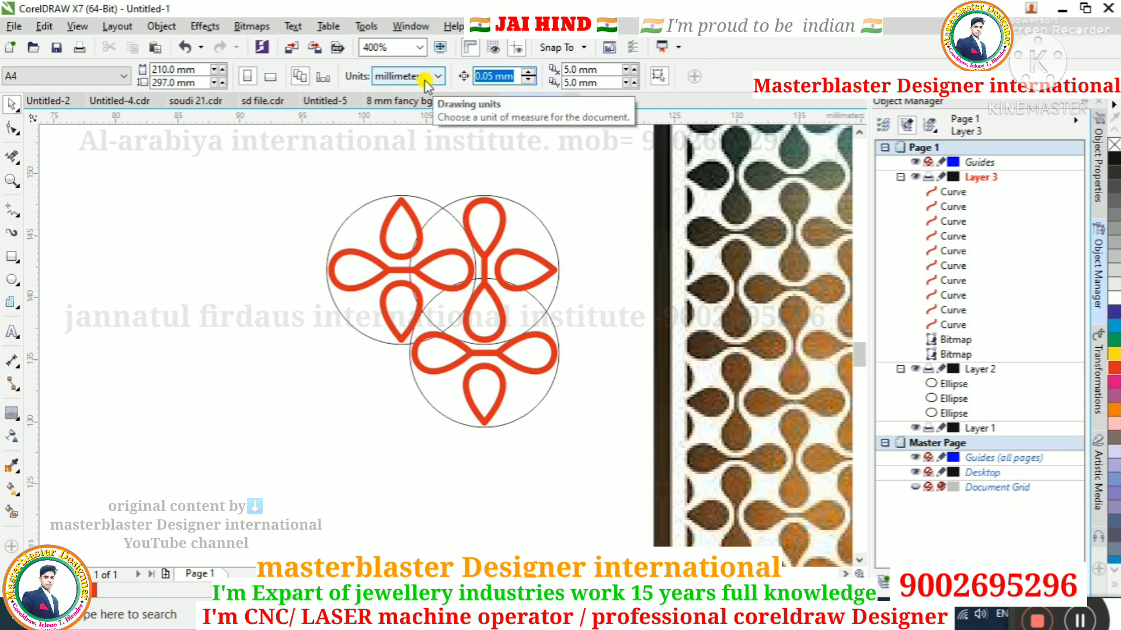
pyautogui.write('13.365')
pyautogui.press('Return')
# Try repeating the three-circle cluster one nudge distance to the left, inspect the overlap, and remove the trial copy
pyautogui.moveTo(318, 163); pyautogui.dragTo(583, 488)
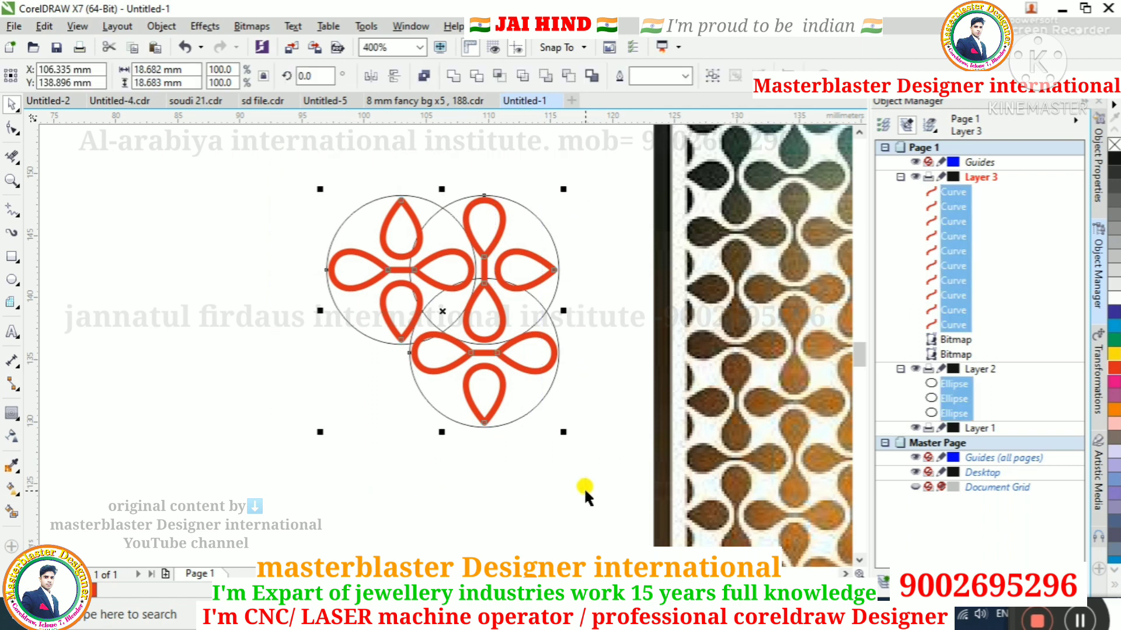
pyautogui.press('KP_Add')
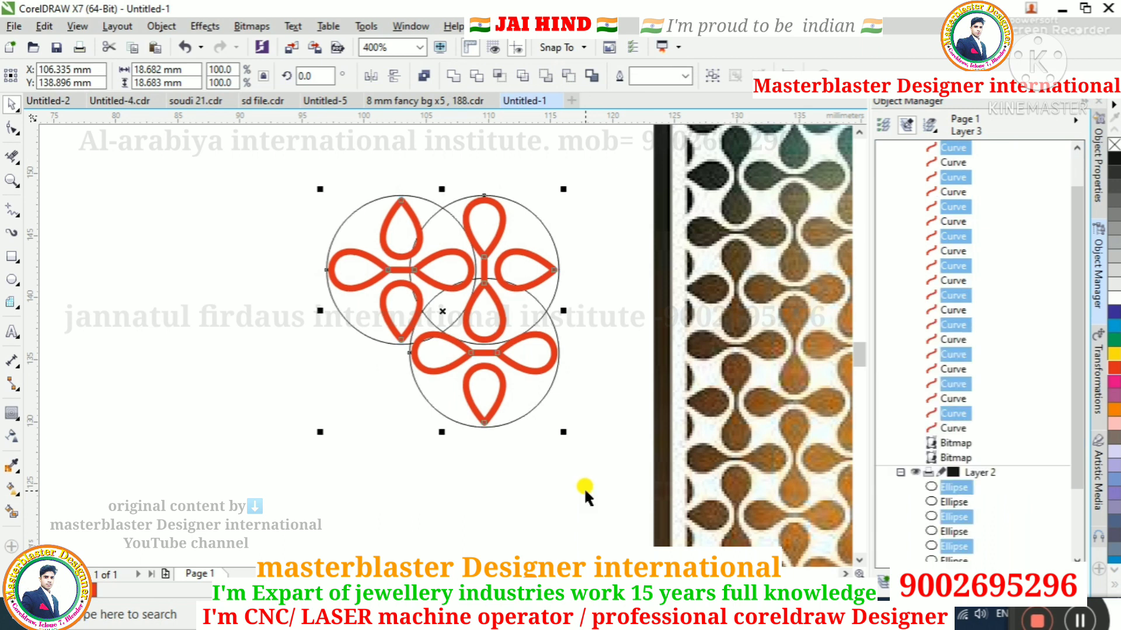
pyautogui.press('Left')
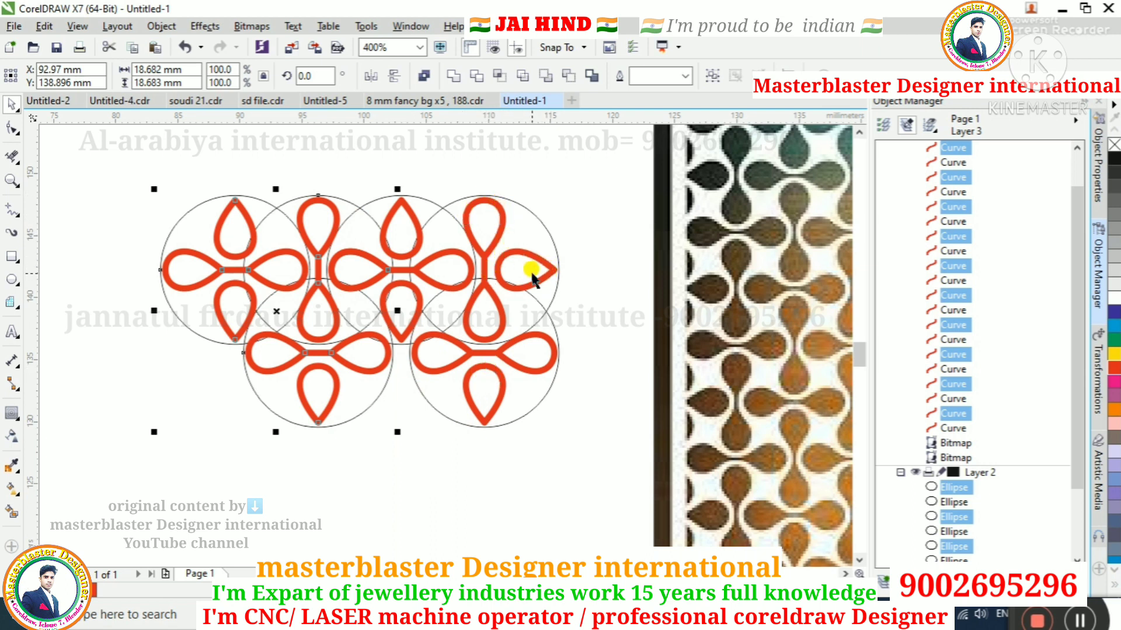
pyautogui.scroll(1, 476, 254)
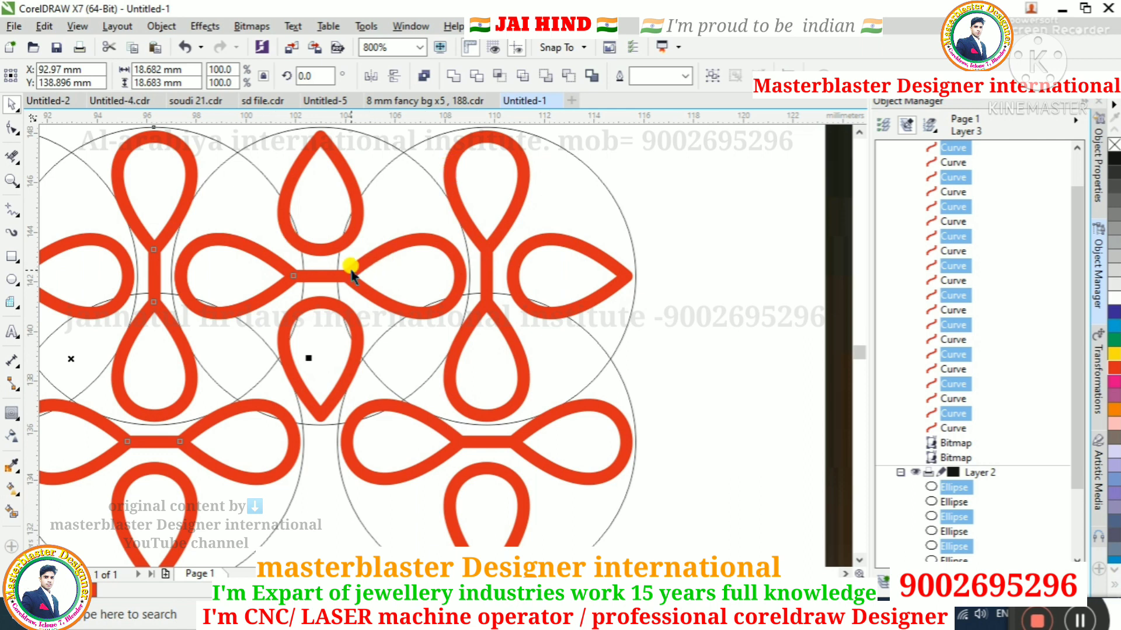
pyautogui.scroll(-1, 347, 266)
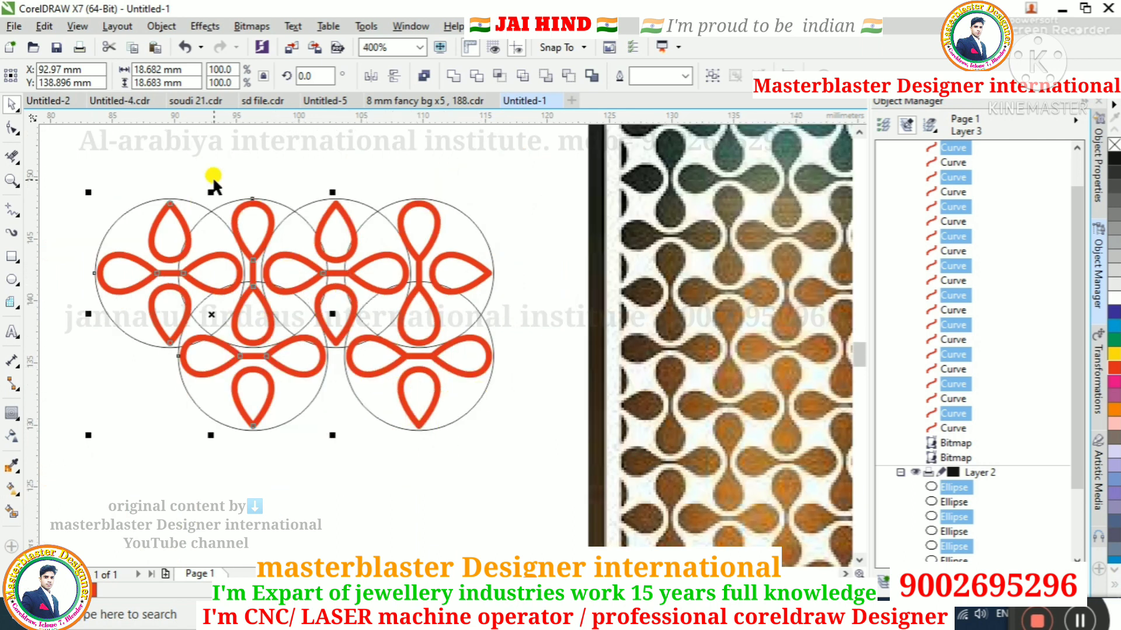
pyautogui.click(261, 160)
pyautogui.scroll(1, 400, 251)
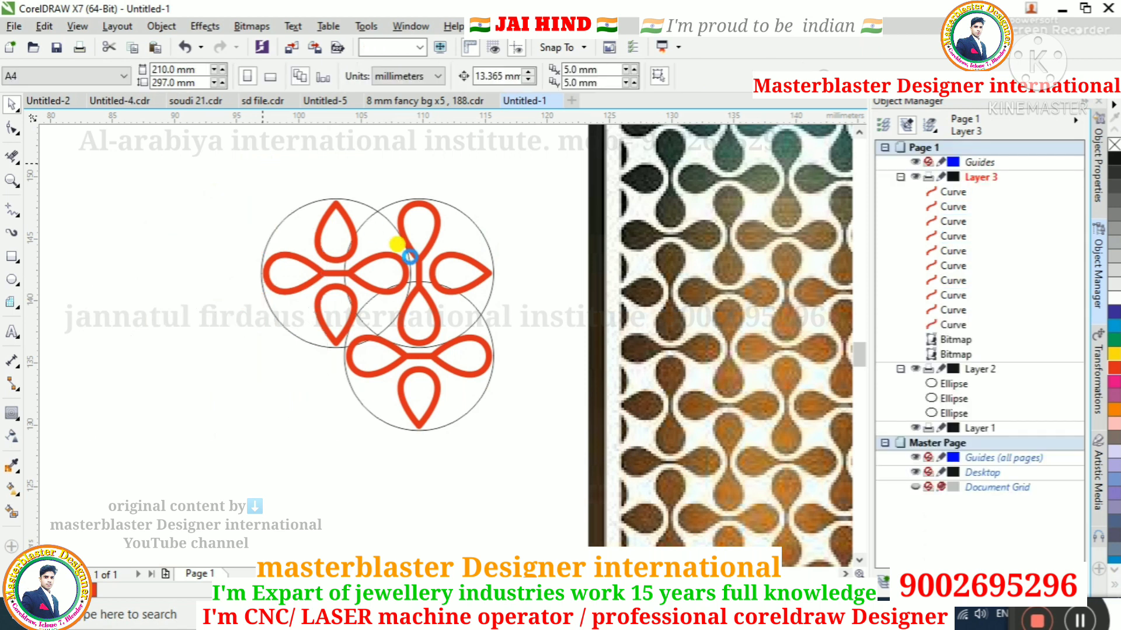
# Delete the upper teardrop and the outer side teardrop of the cluster's upper-right unit, keeping its short neck line
pyautogui.scroll(1, 432, 219)
pyautogui.click(7, 158)
pyautogui.moveTo(350, 194); pyautogui.dragTo(451, 228)
pyautogui.click(182, 48)
pyautogui.moveTo(358, 188)
pyautogui.mouseDown()
pyautogui.moveTo(419, 216)
pyautogui.moveTo(440, 240)
pyautogui.mouseUp()
pyautogui.moveTo(495, 272); pyautogui.dragTo(518, 333)
pyautogui.moveTo(421, 349); pyautogui.dragTo(449, 365)
pyautogui.click(12, 104)
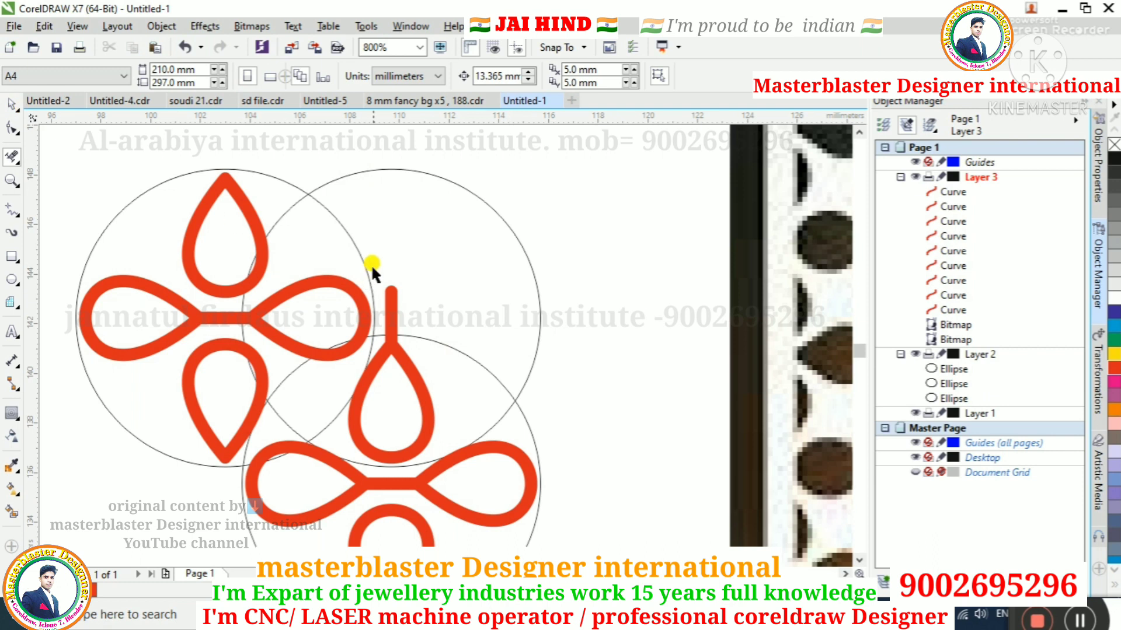
# Repeat the trimmed three-circle cluster to the left at 13.365 mm intervals until five clusters form a row
pyautogui.scroll(-2, 410, 239)
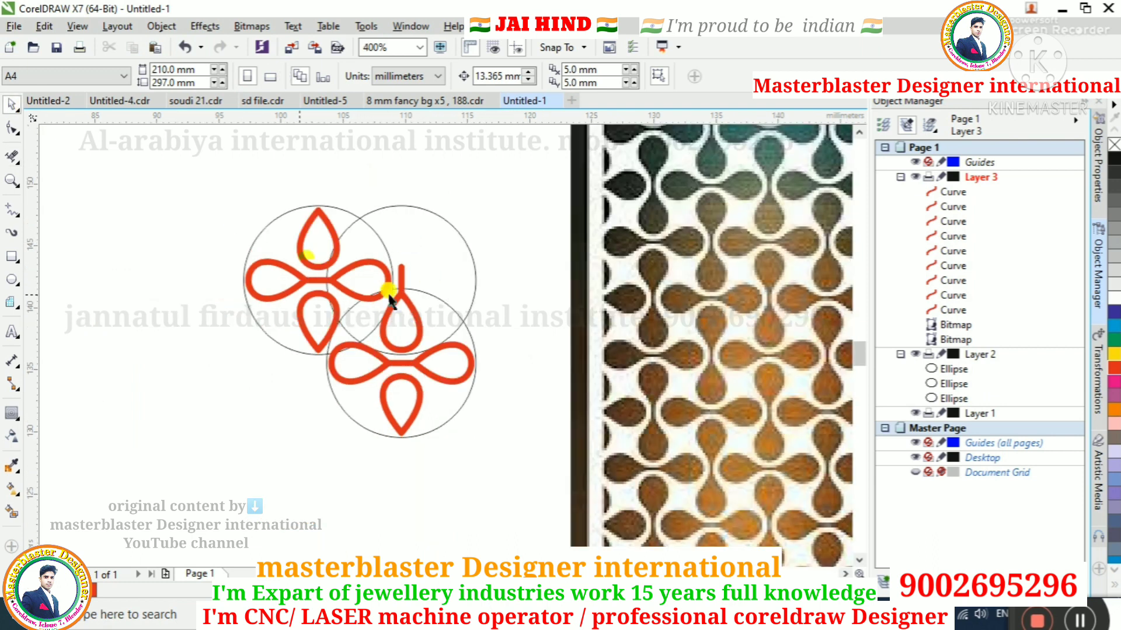
pyautogui.scroll(-2, 379, 249)
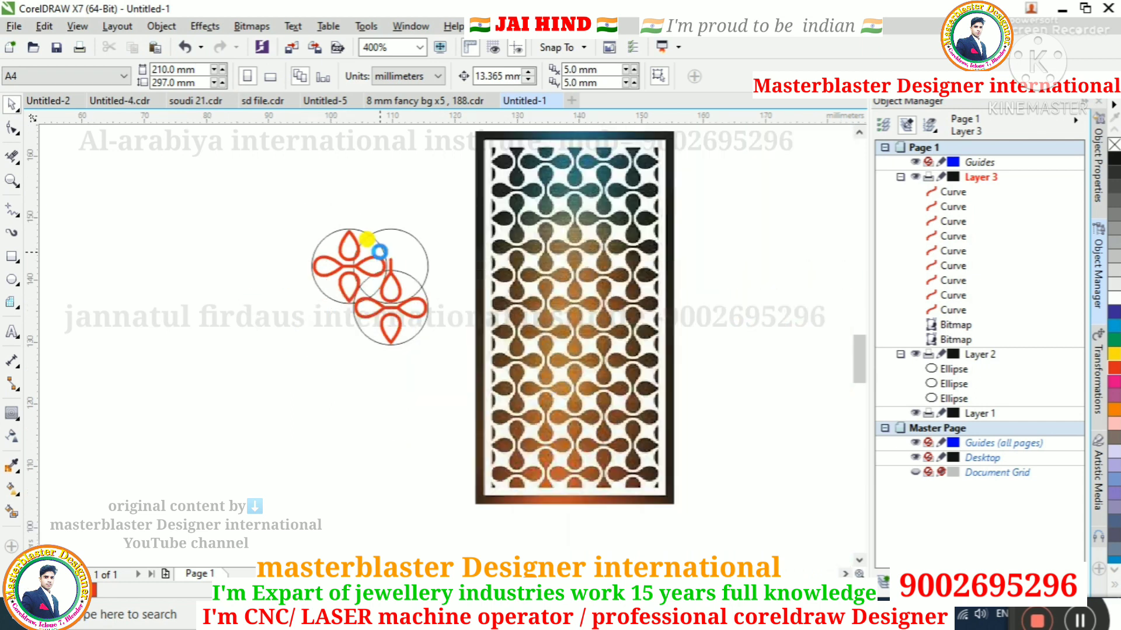
pyautogui.moveTo(266, 193); pyautogui.dragTo(469, 395)
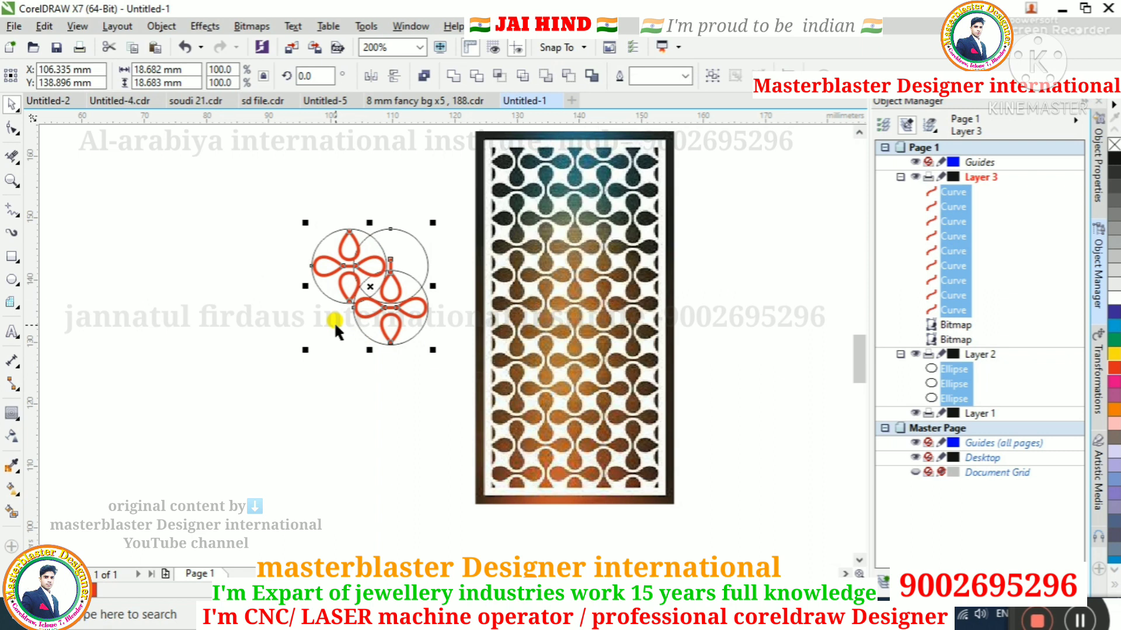
pyautogui.hotkey('ctrl', 'd')
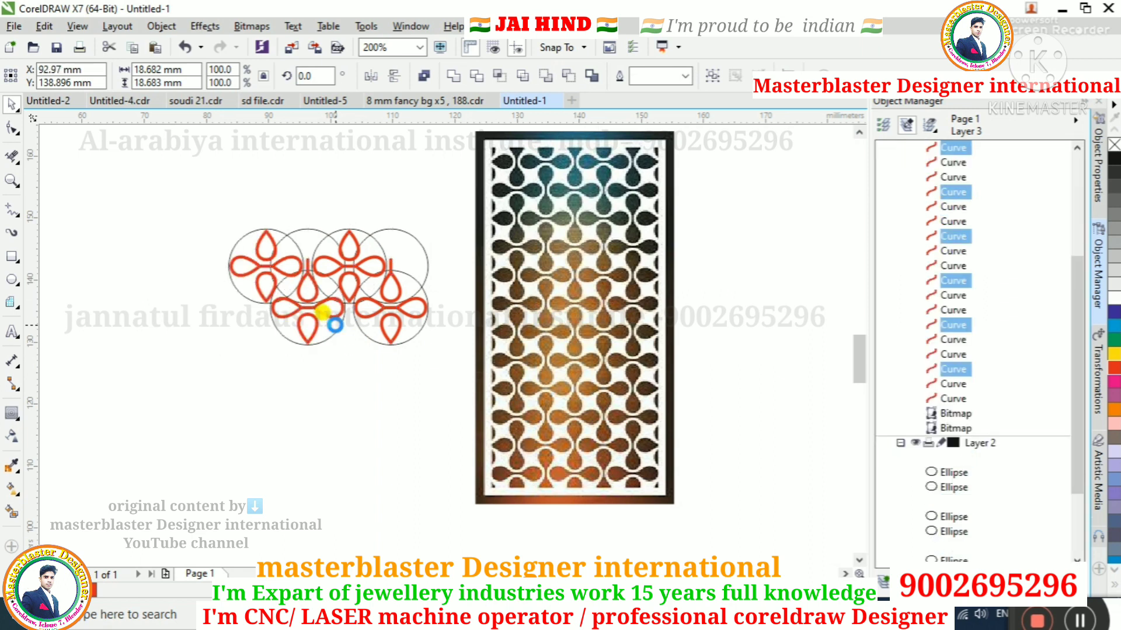
pyautogui.hotkey('ctrl', 'd')
pyautogui.hotkey('ctrl', 'd')
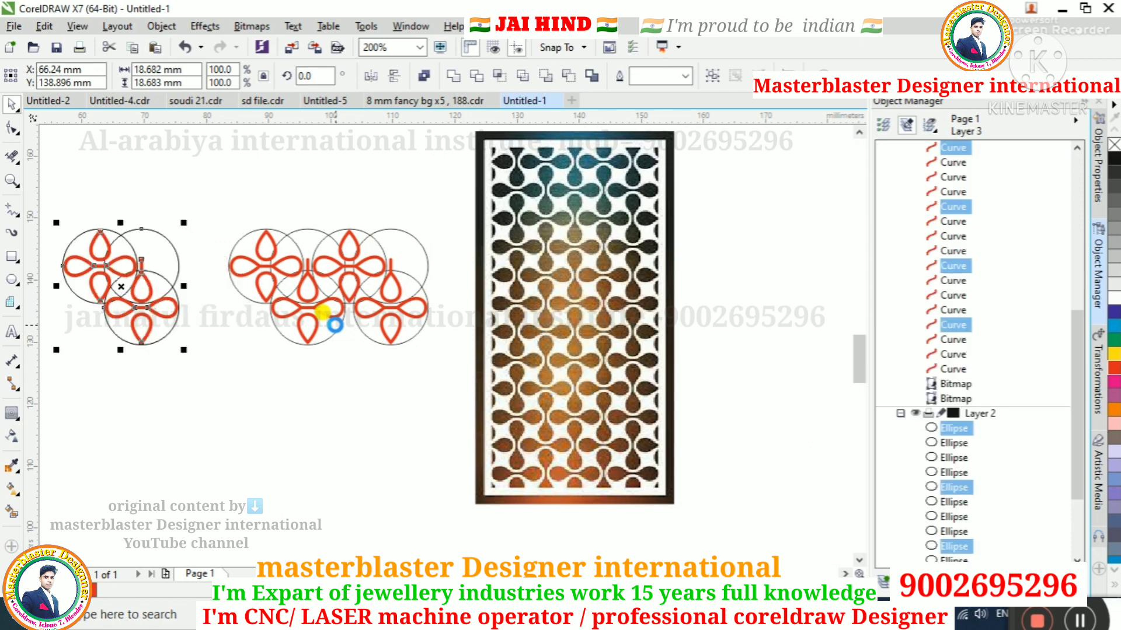
pyautogui.hotkey('ctrl', 'z')
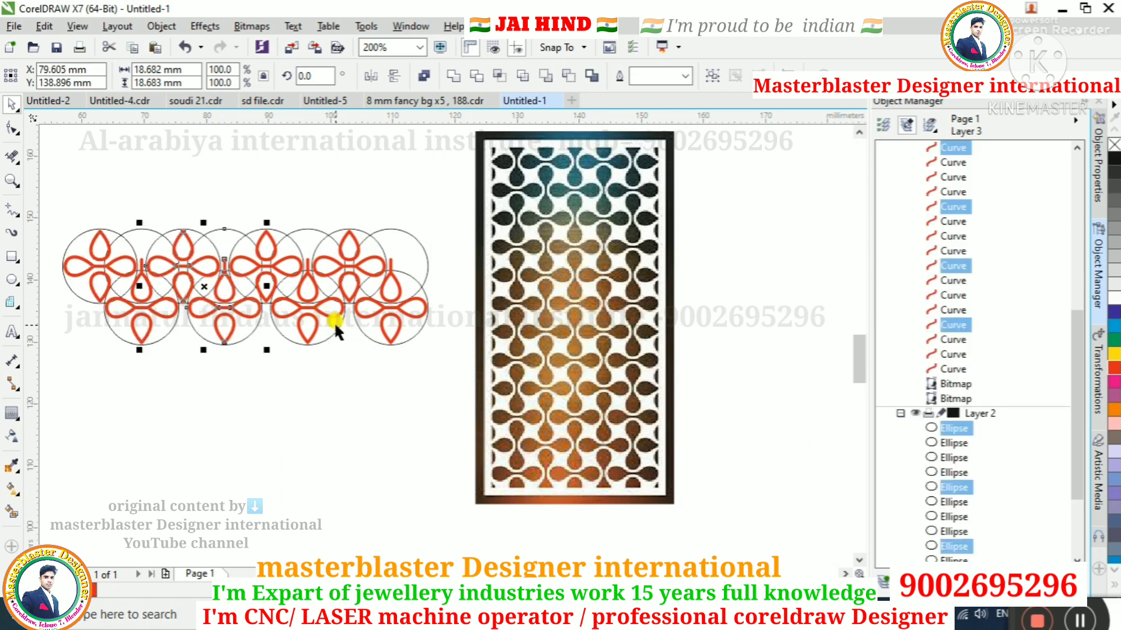
pyautogui.hscroll(-3, 326, 328)
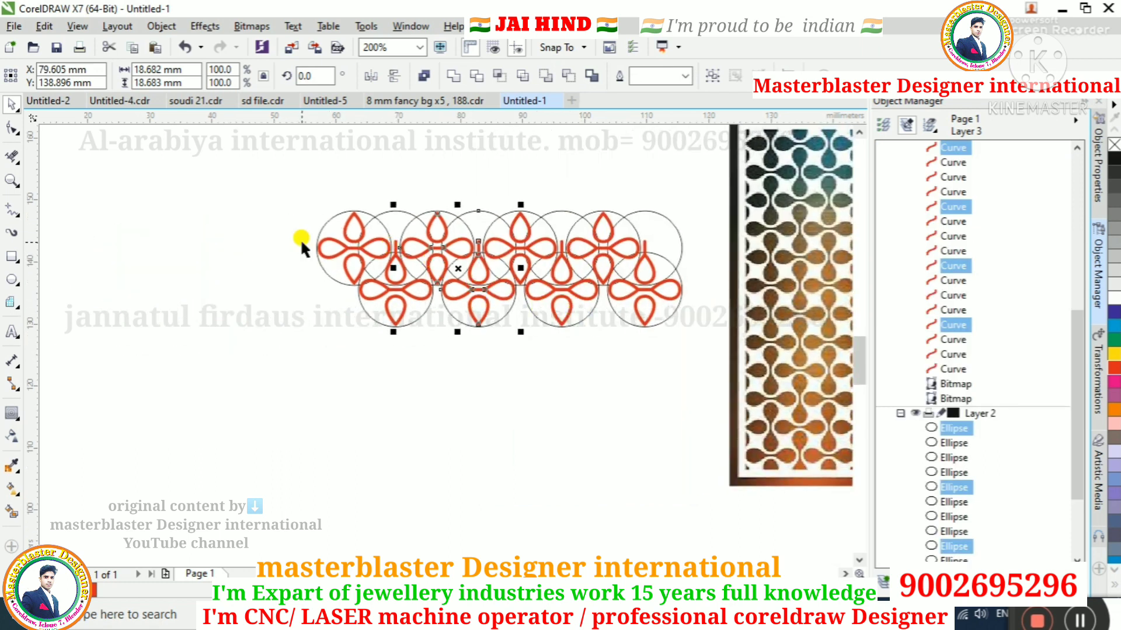
pyautogui.hotkey('ctrl', 'z')
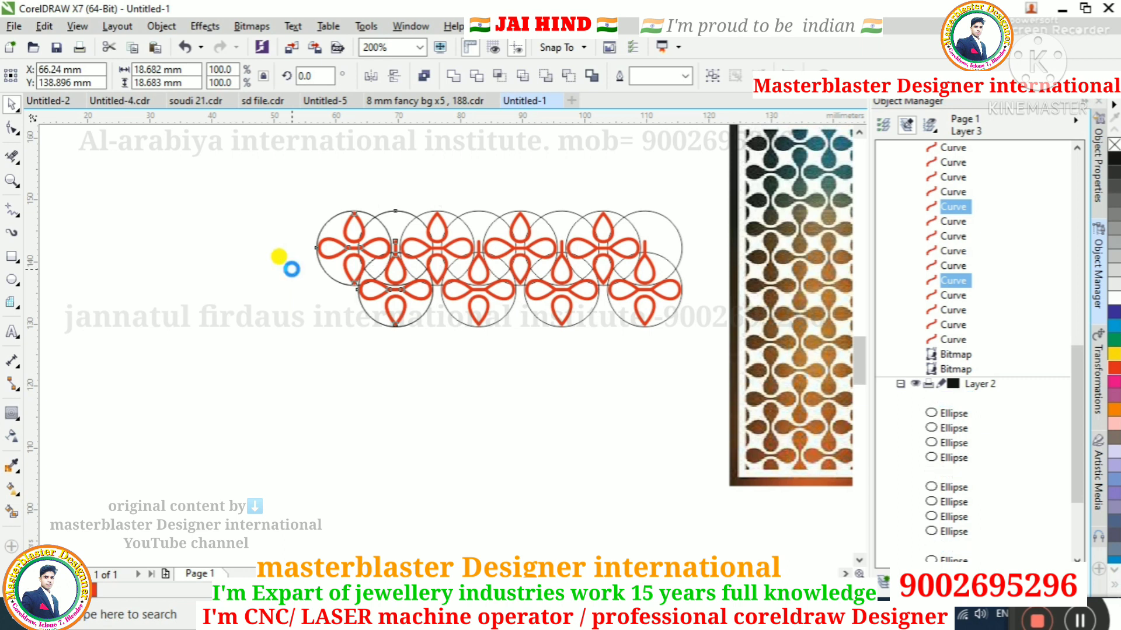
pyautogui.hotkey('ctrl', 'z')
pyautogui.scroll(-1, 271, 343)
pyautogui.click(271, 344)
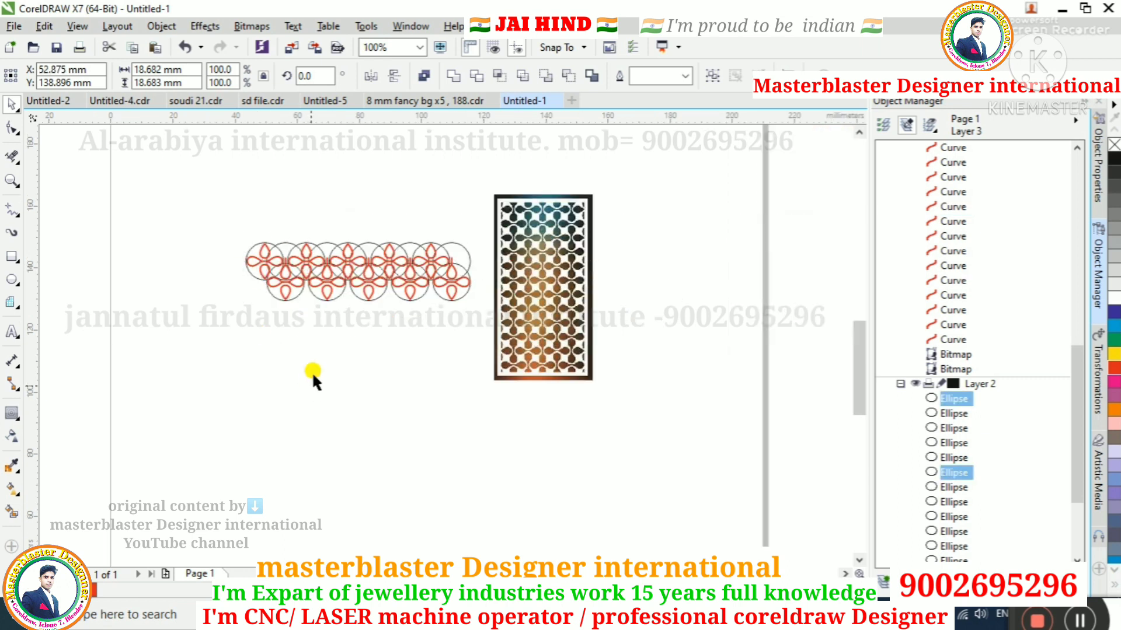
# Repeat the whole five-cluster row downward at 13.365 mm intervals until nine rows fill the lattice
pyautogui.moveTo(182, 206); pyautogui.dragTo(483, 369)
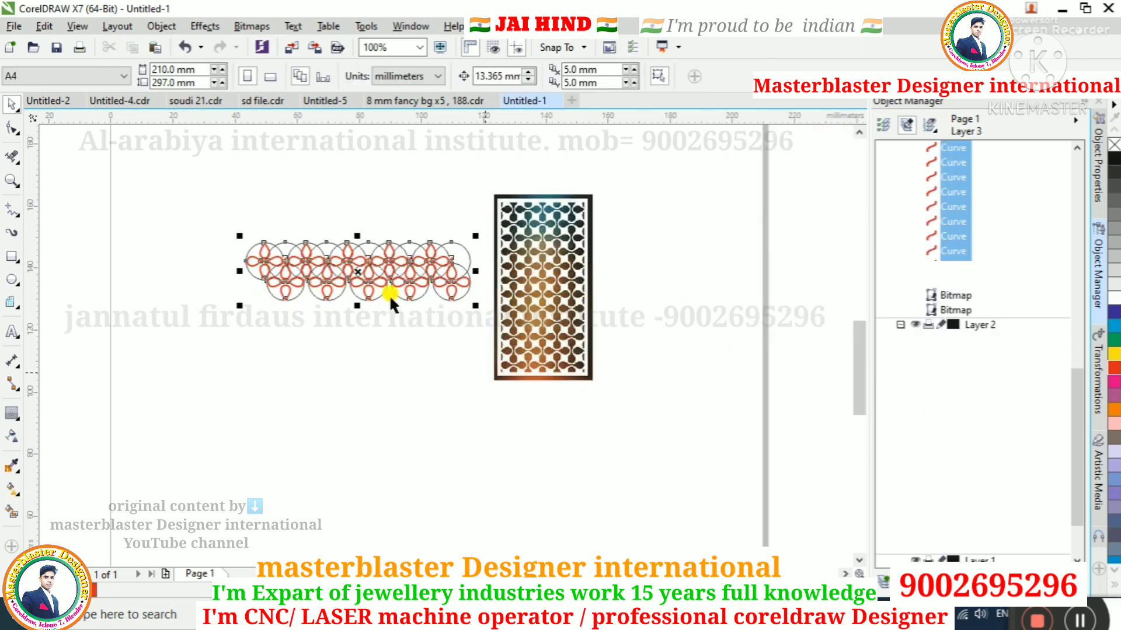
pyautogui.scroll(1, 350, 280)
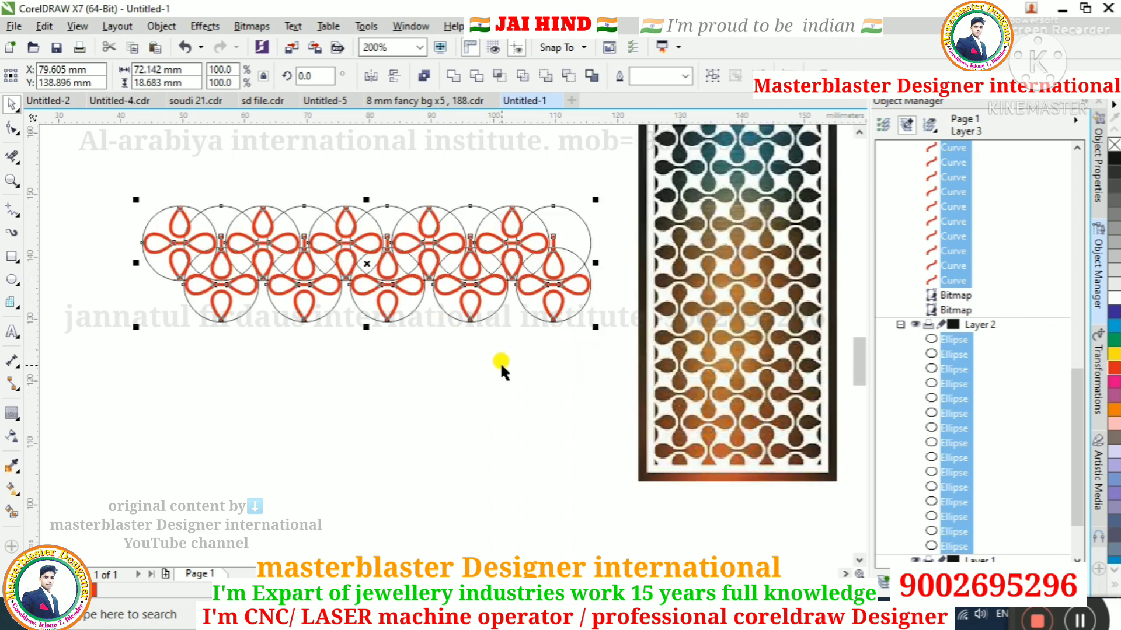
pyautogui.hotkey('ctrl', 'l')
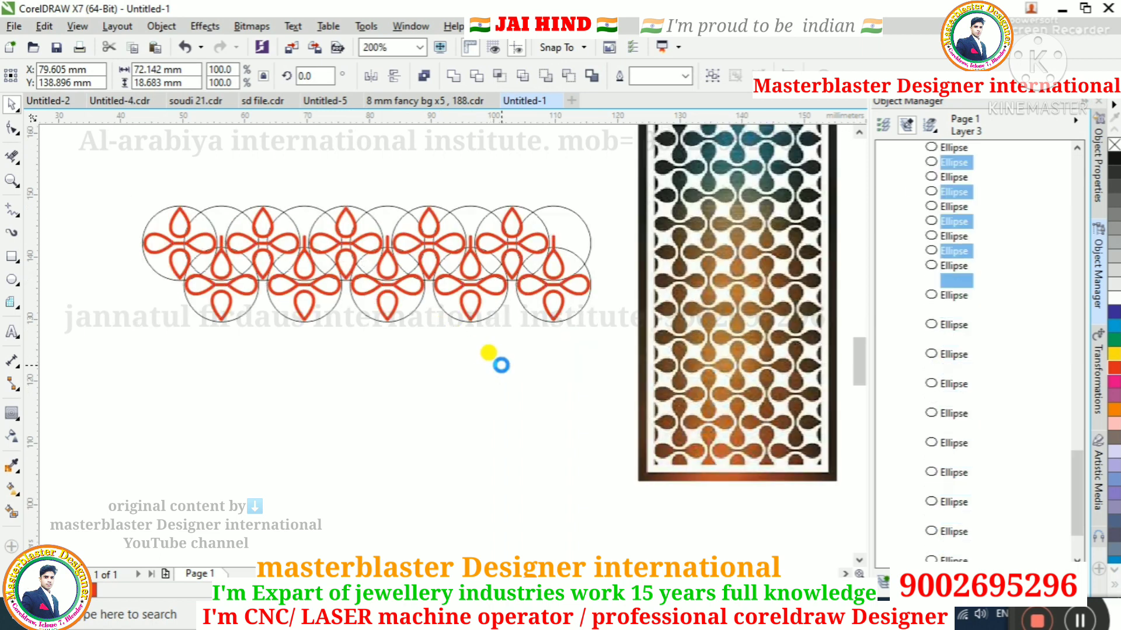
pyautogui.hotkey('ctrl', 'd')
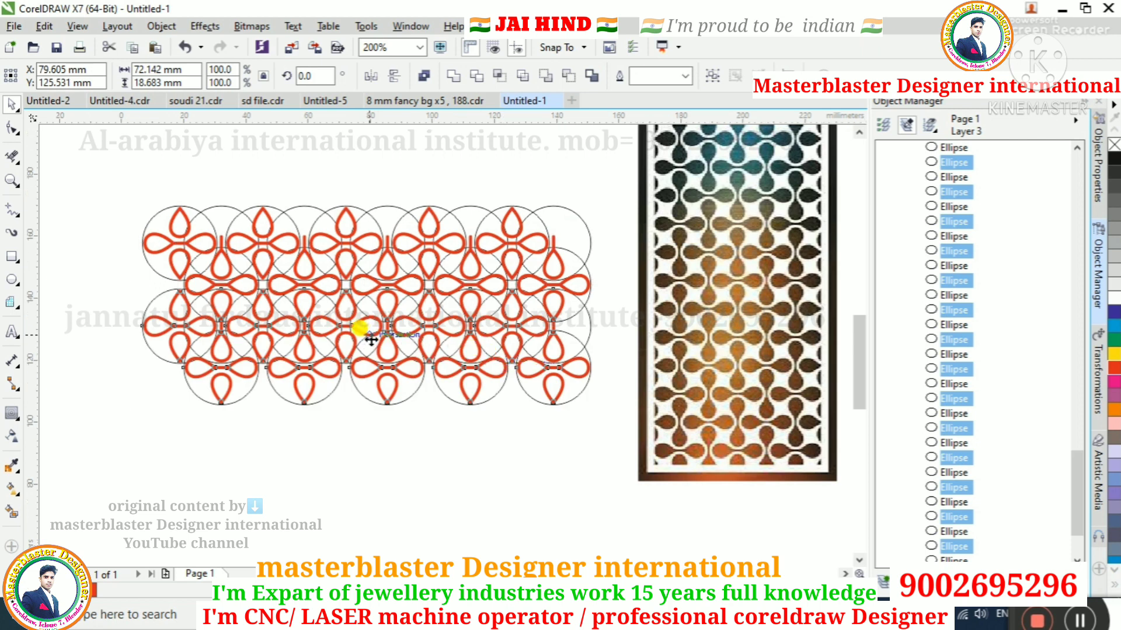
pyautogui.scroll(-1, 365, 327)
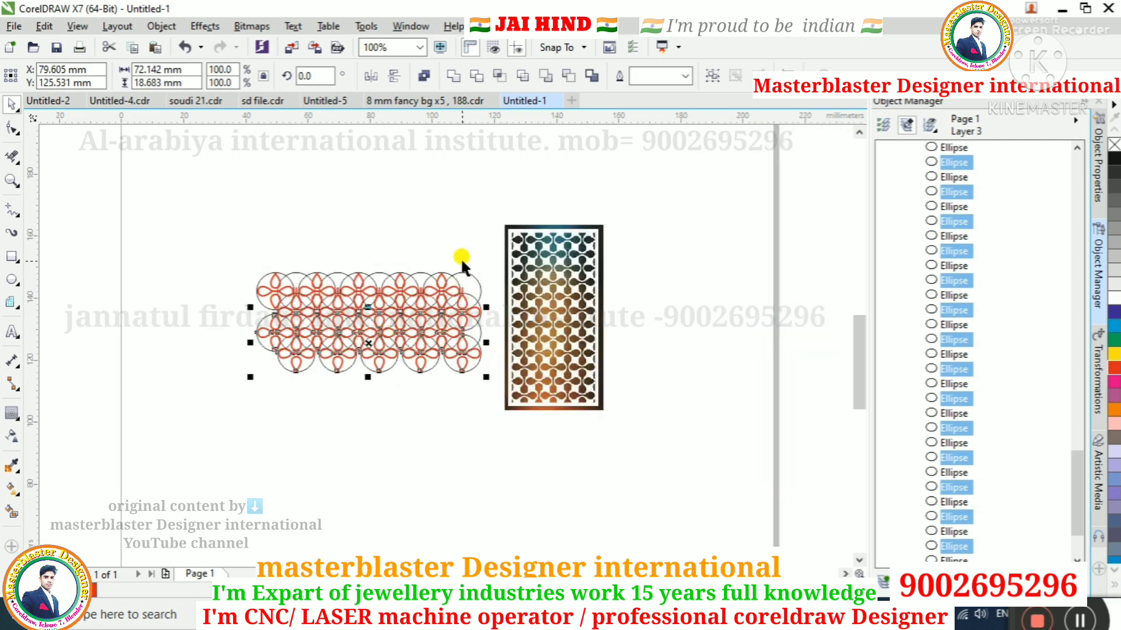
pyautogui.hotkey('ctrl', 'd')
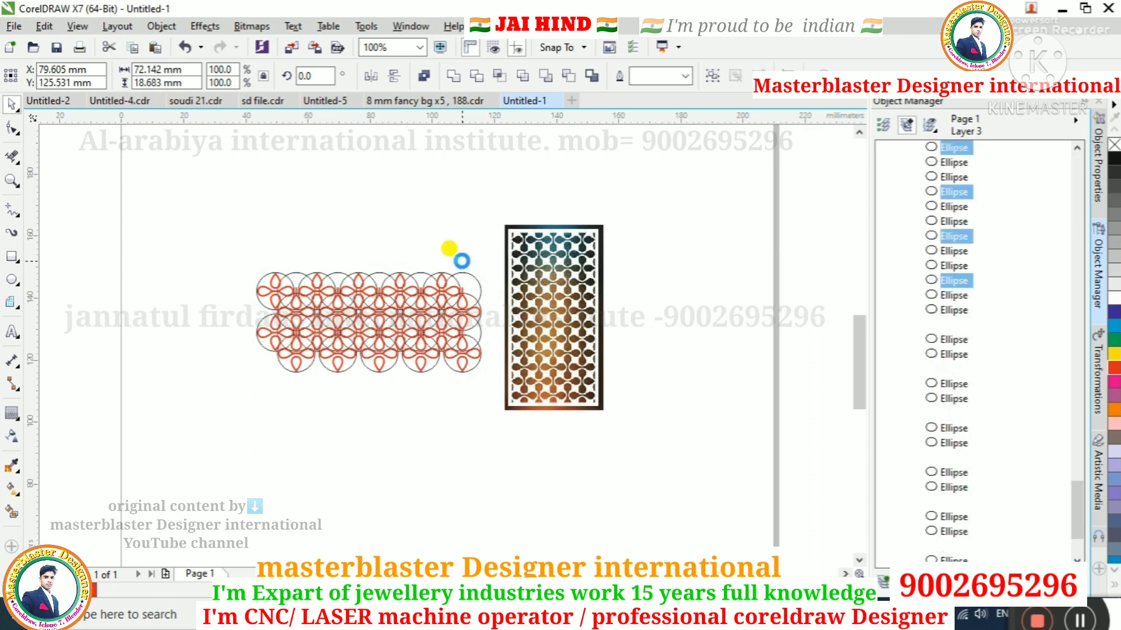
pyautogui.hotkey('ctrl', 'd')
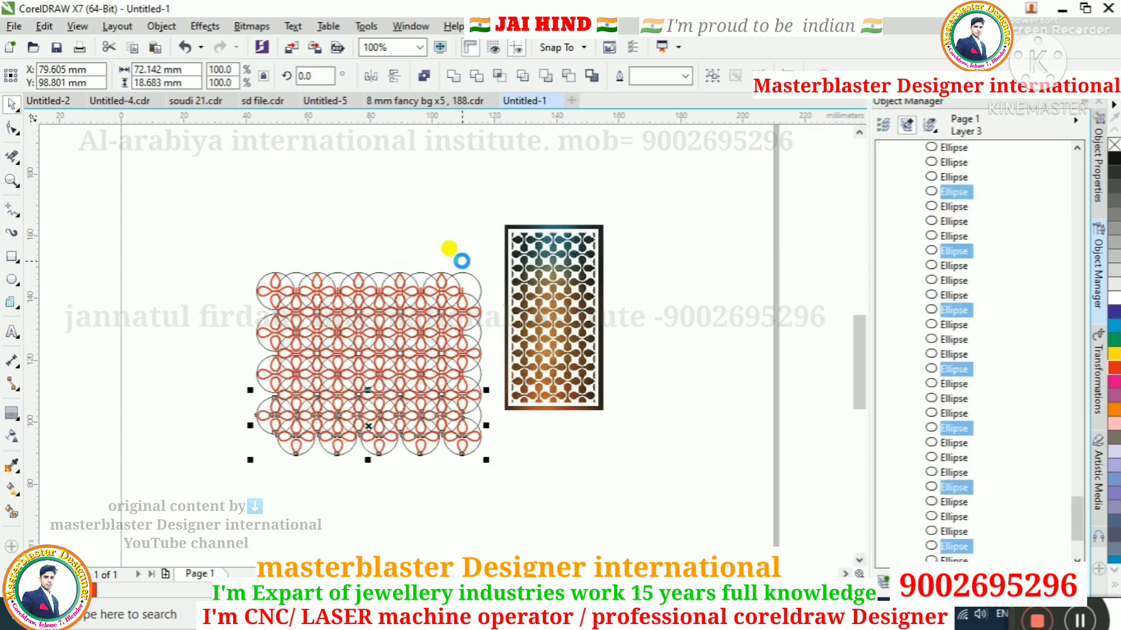
pyautogui.hotkey('ctrl', 'd')
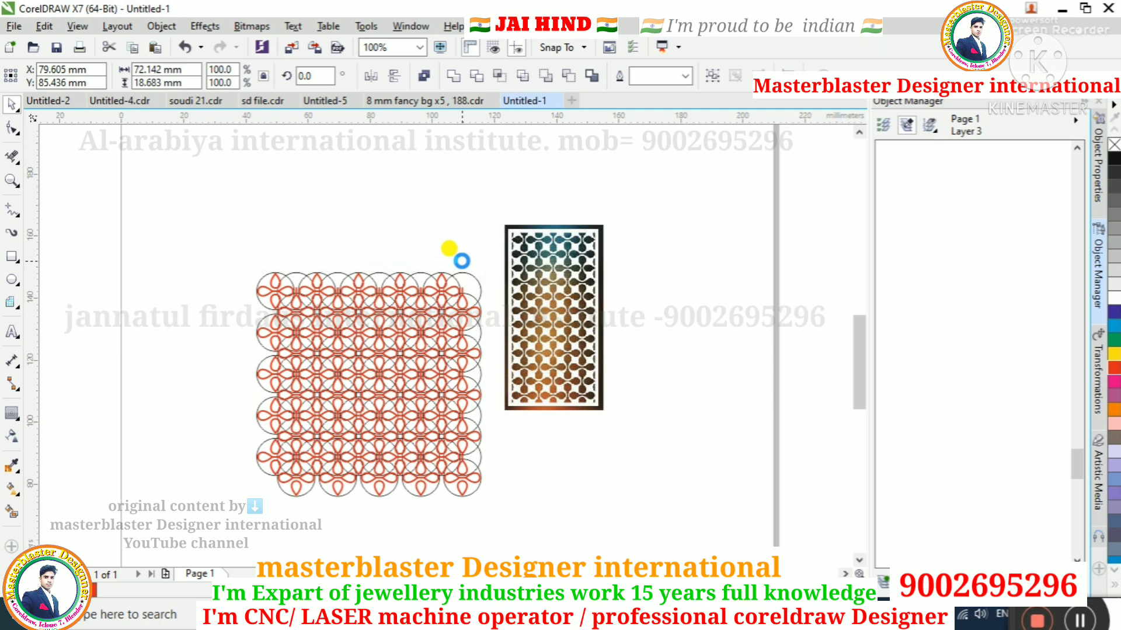
pyautogui.hotkey('ctrl', 'd')
pyautogui.hotkey('ctrl', 'd')
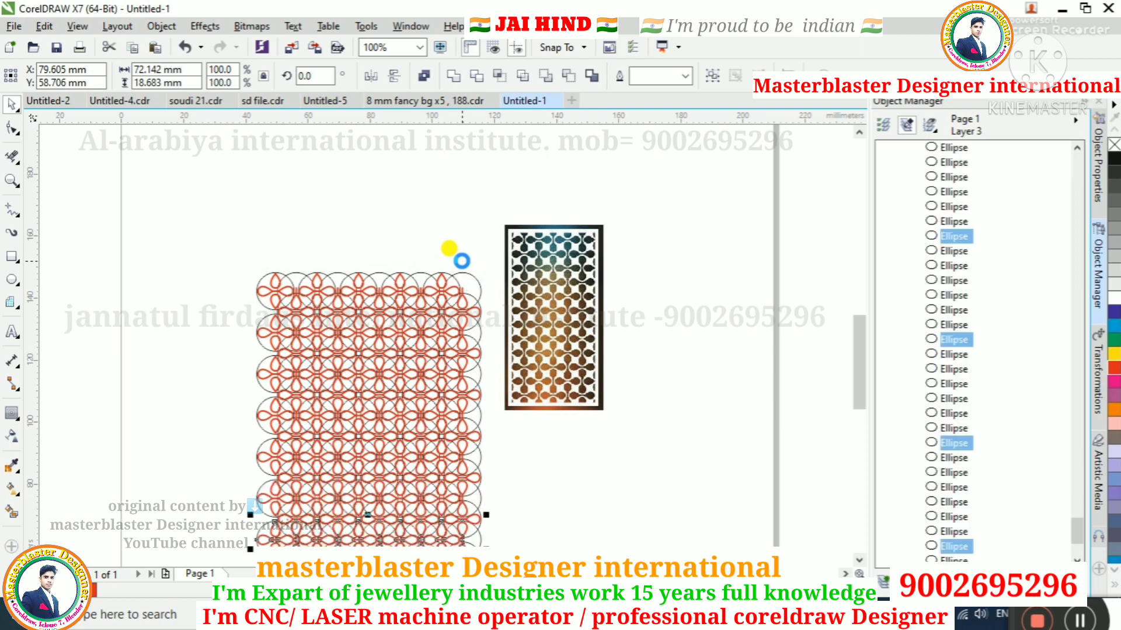
pyautogui.hotkey('ctrl', 'd')
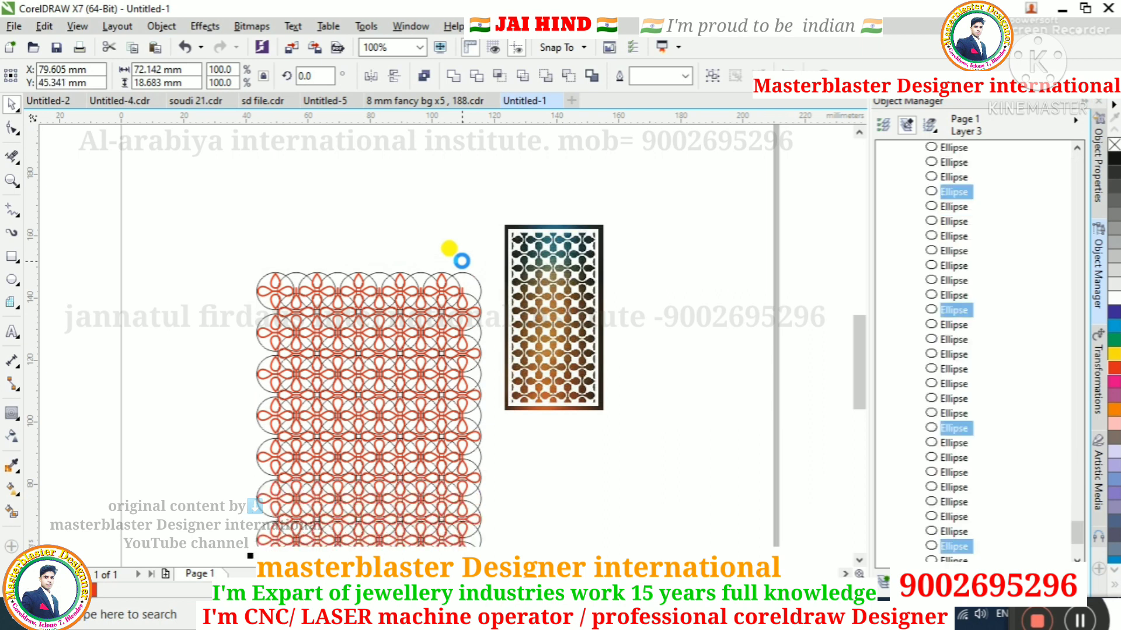
pyautogui.hotkey('ctrl', 'd')
pyautogui.scroll(-3, 397, 315)
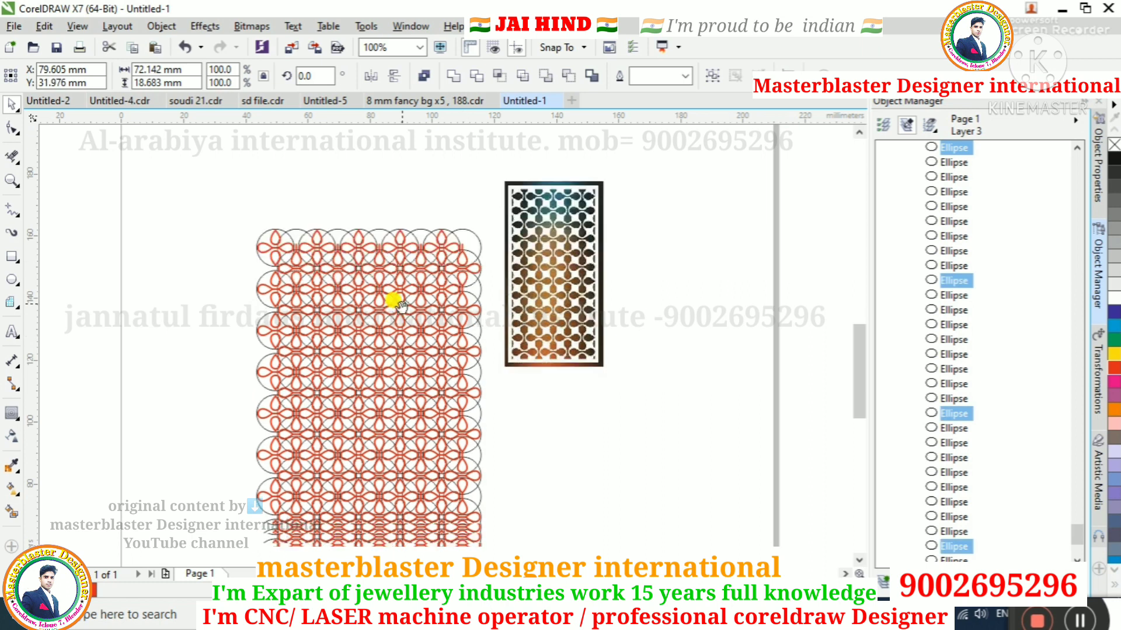
pyautogui.click(576, 334)
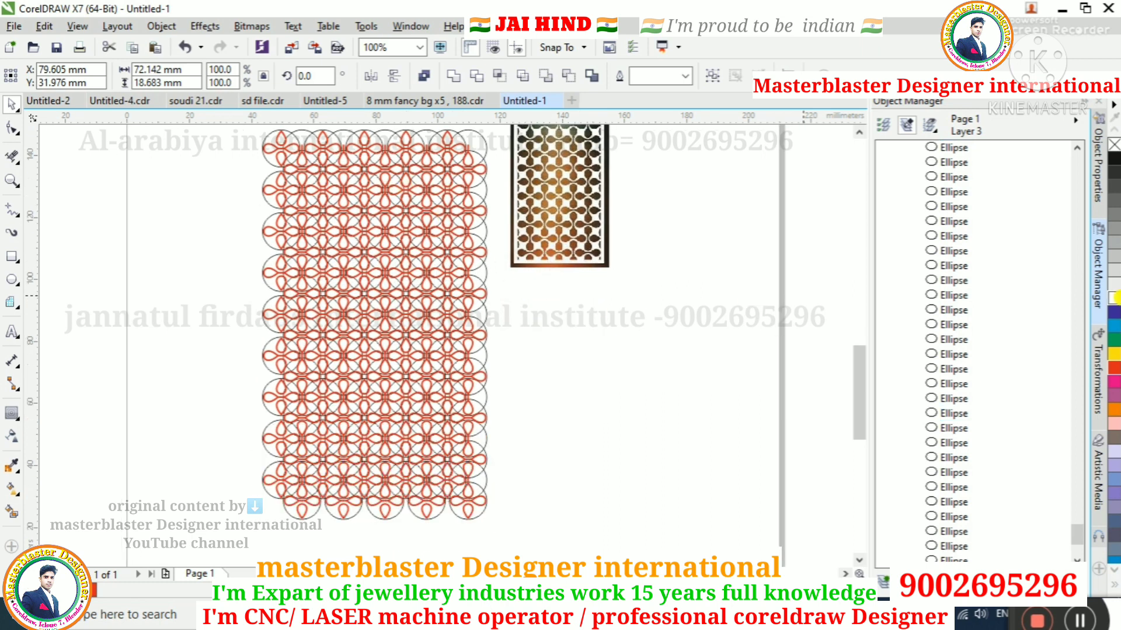
# Delete Layer 2 with all the construction circles, leaving only the red lattice curves
pyautogui.moveTo(1080, 533); pyautogui.dragTo(1086, 452)
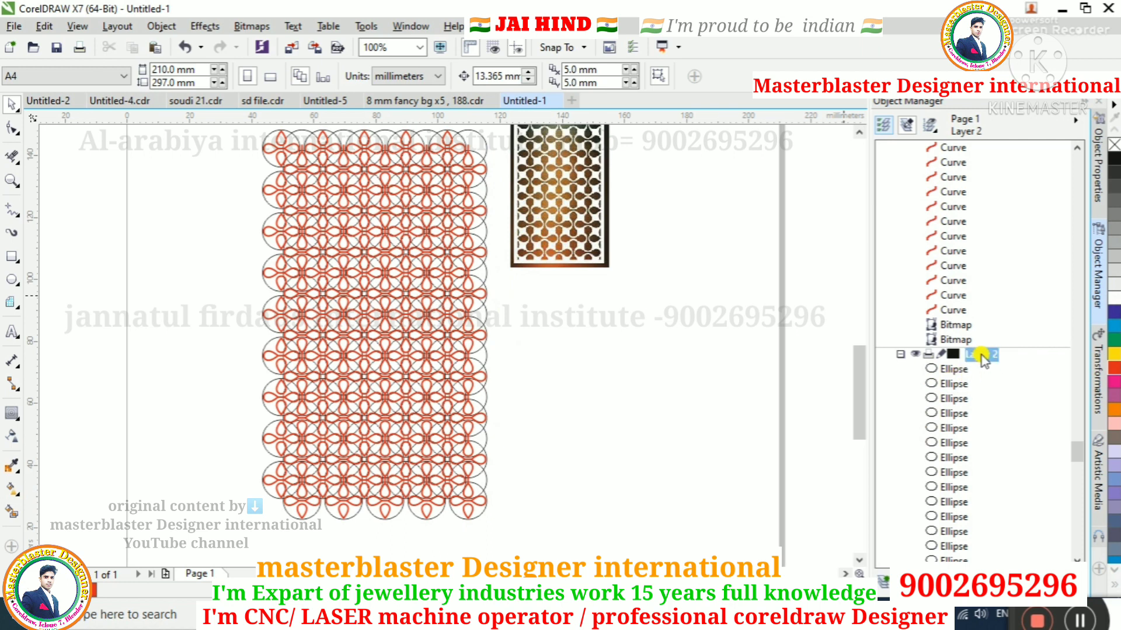
pyautogui.rightClick(982, 358)
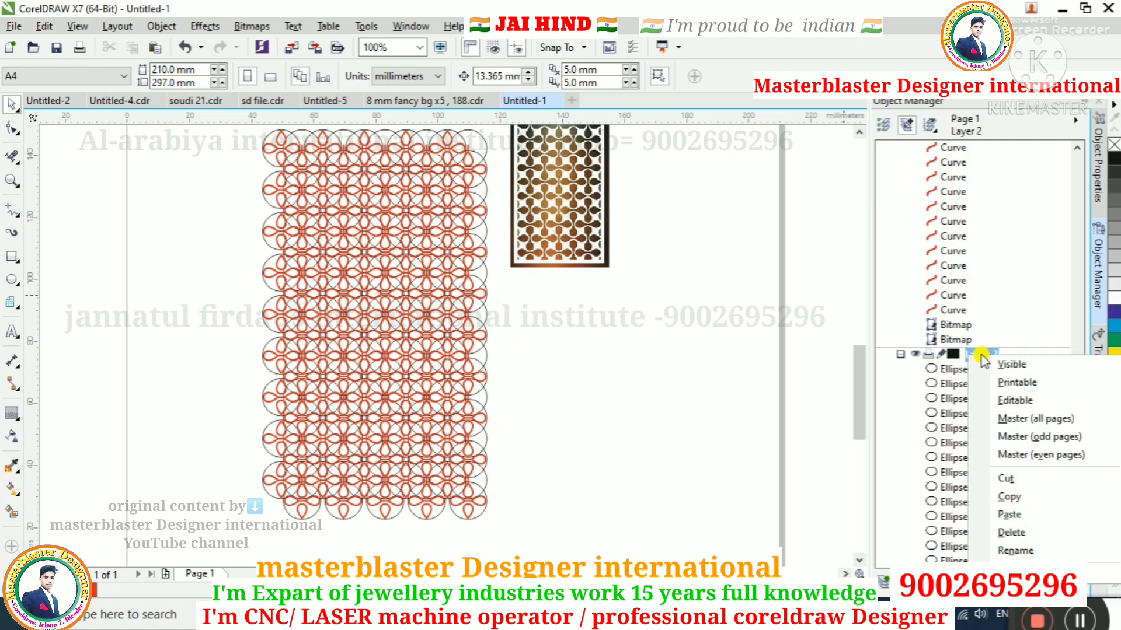
pyautogui.click(1025, 531)
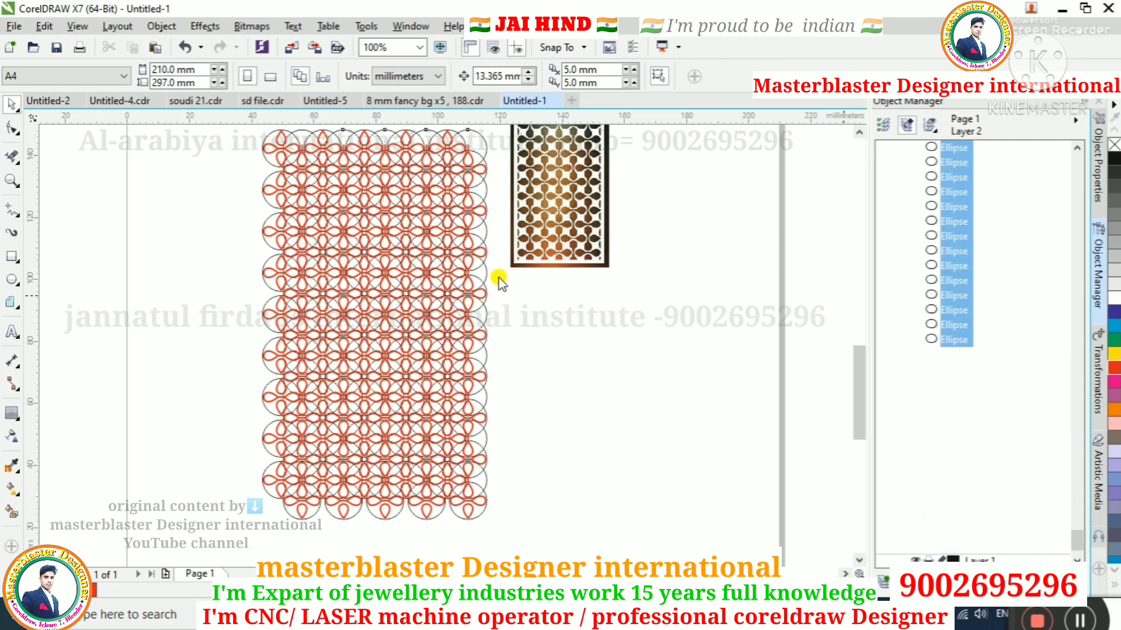
pyautogui.click(541, 239)
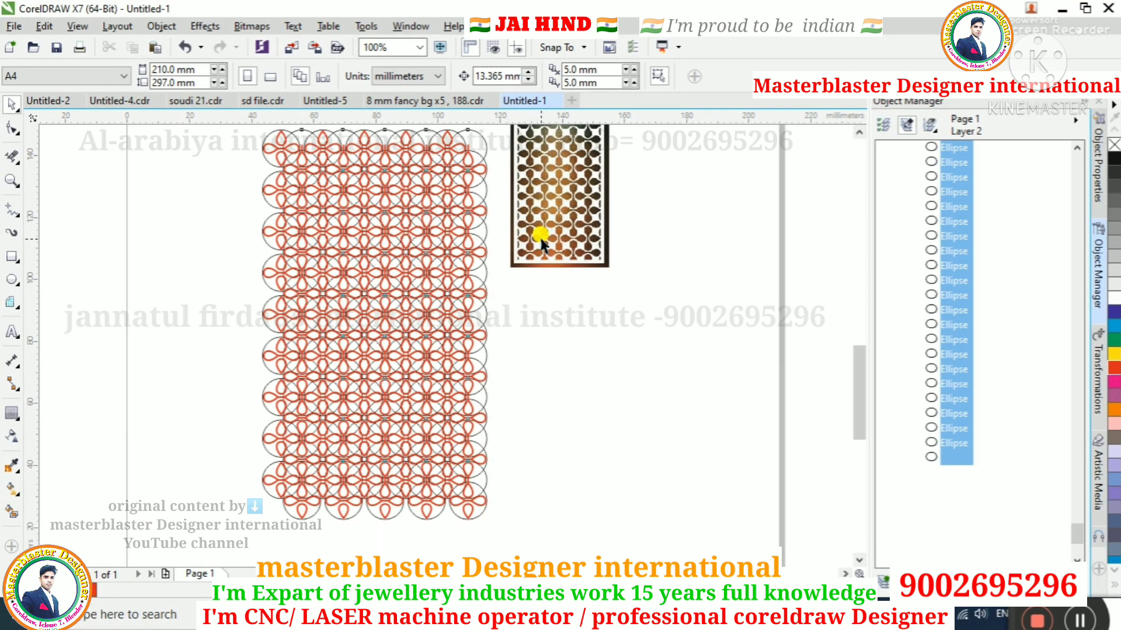
pyautogui.press('Delete')
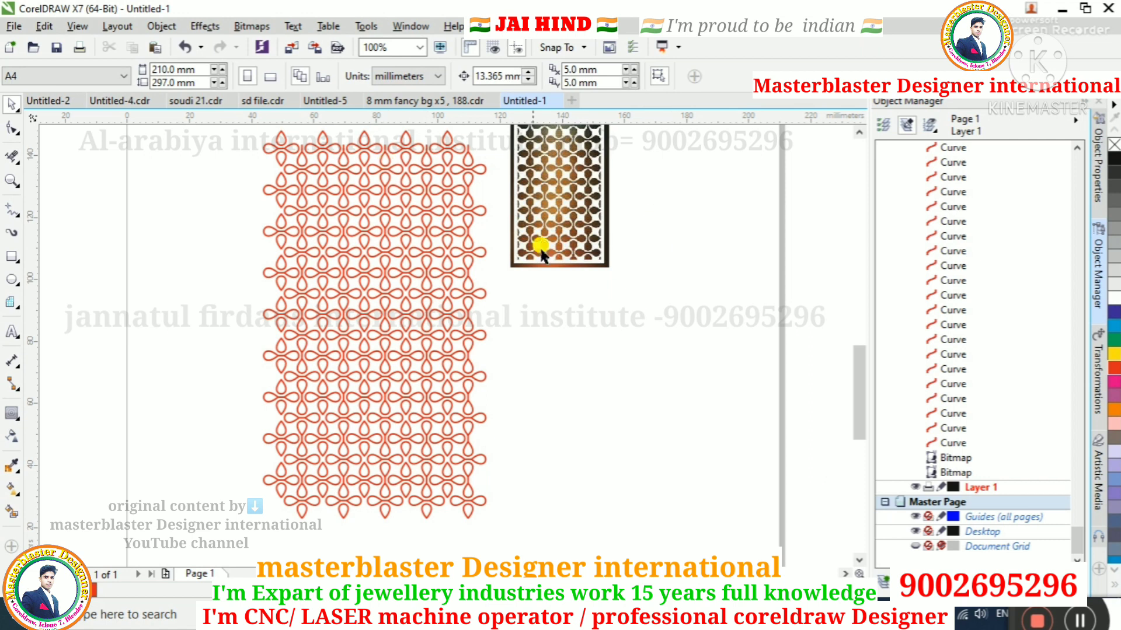
# Draw a rectangular frame over the lattice with its sides running through the outermost teardrops
pyautogui.click(11, 257)
pyautogui.moveTo(181, 175); pyautogui.dragTo(369, 481)
pyautogui.click(7, 105)
pyautogui.moveTo(271, 175); pyautogui.dragTo(373, 136)
# Delete the leftmost column of lattice shapes overhanging the frame rectangle
pyautogui.scroll(2, 370, 164)
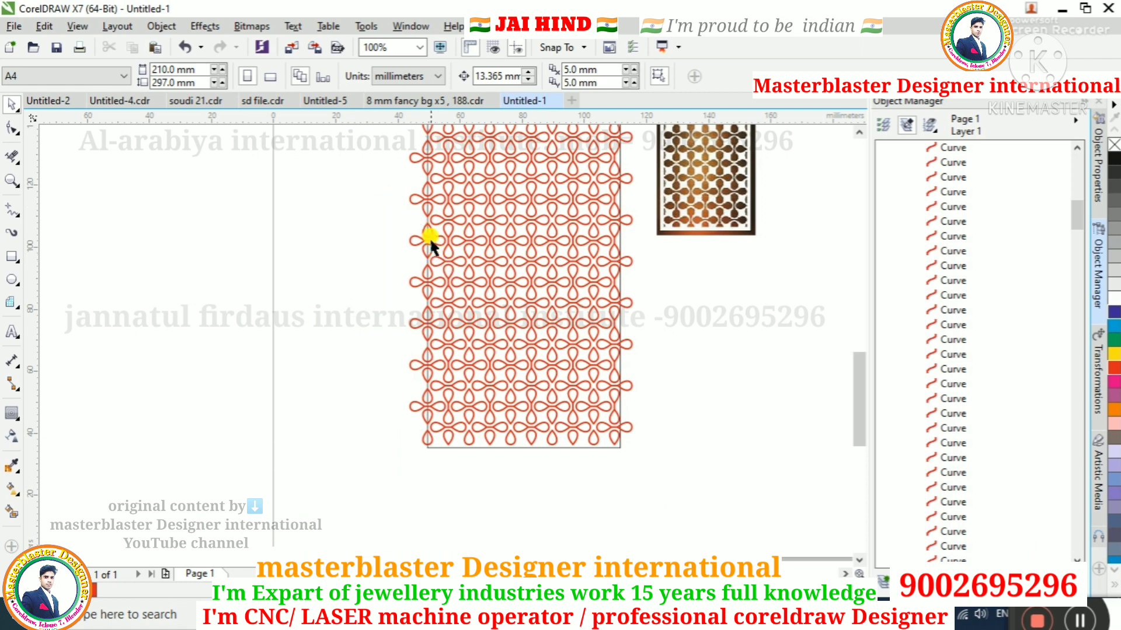
pyautogui.scroll(-2, 420, 214)
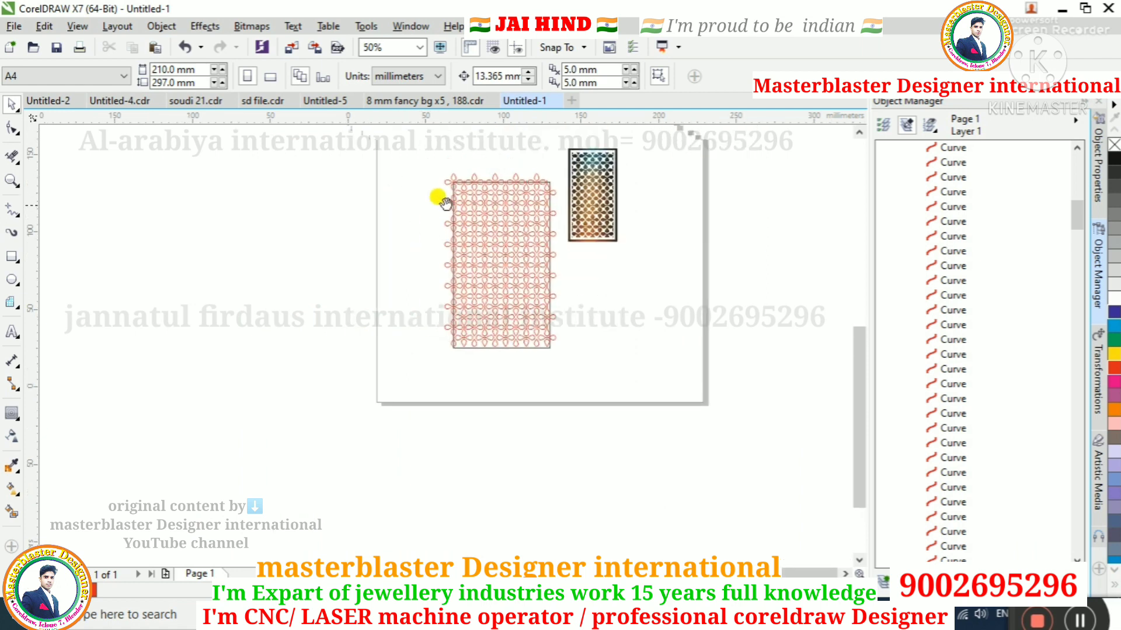
pyautogui.scroll(2, 437, 200)
pyautogui.moveTo(393, 135); pyautogui.dragTo(468, 527)
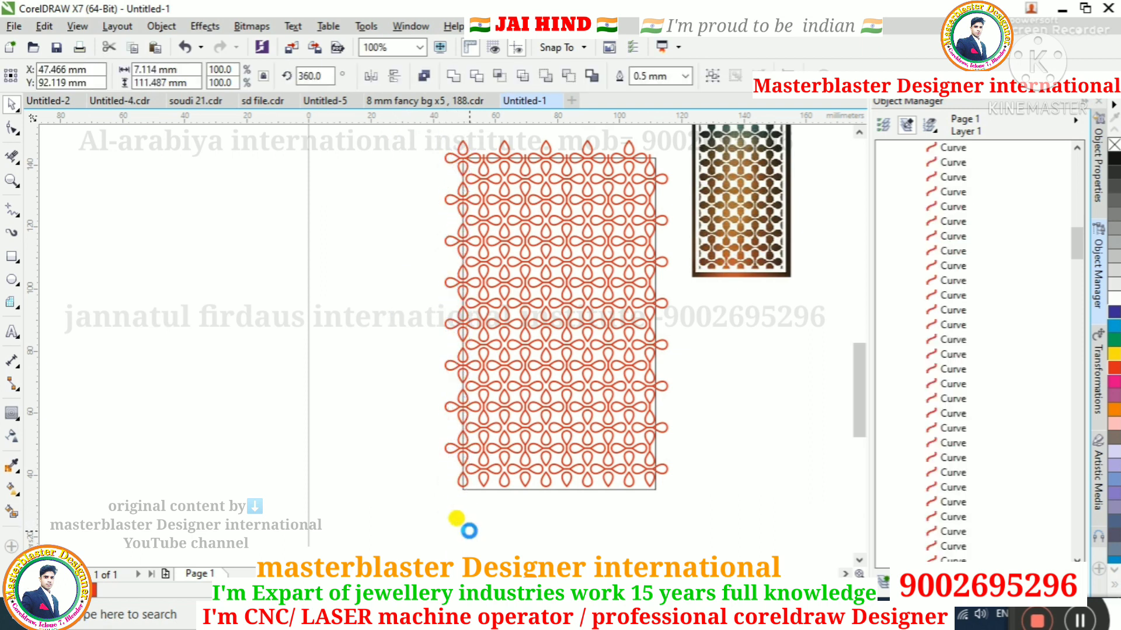
pyautogui.click(469, 531)
pyautogui.scroll(2, 571, 188)
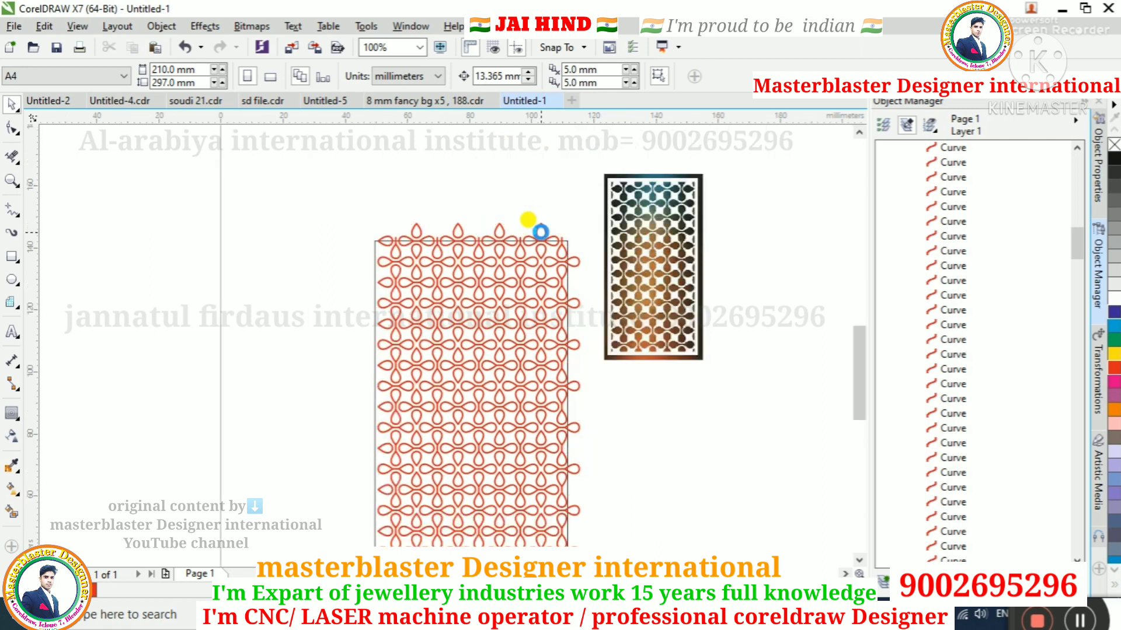
# Delete the topmost row of lattice shapes crossing the frame's upper edge
pyautogui.scroll(1, 461, 221)
pyautogui.moveTo(220, 171); pyautogui.dragTo(682, 268)
pyautogui.press('Delete')
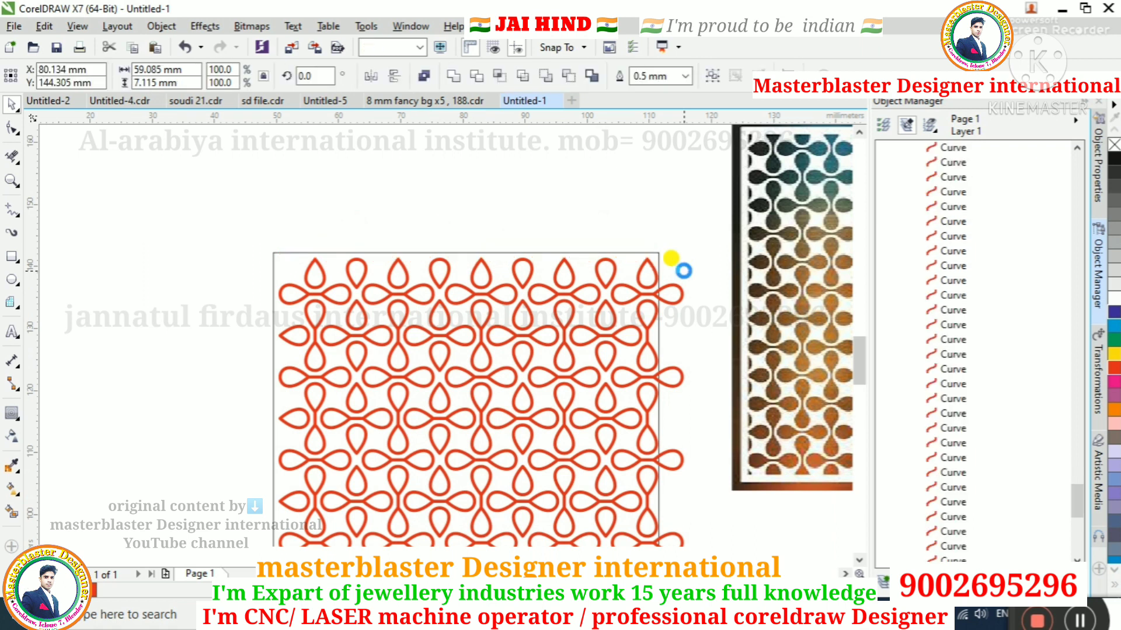